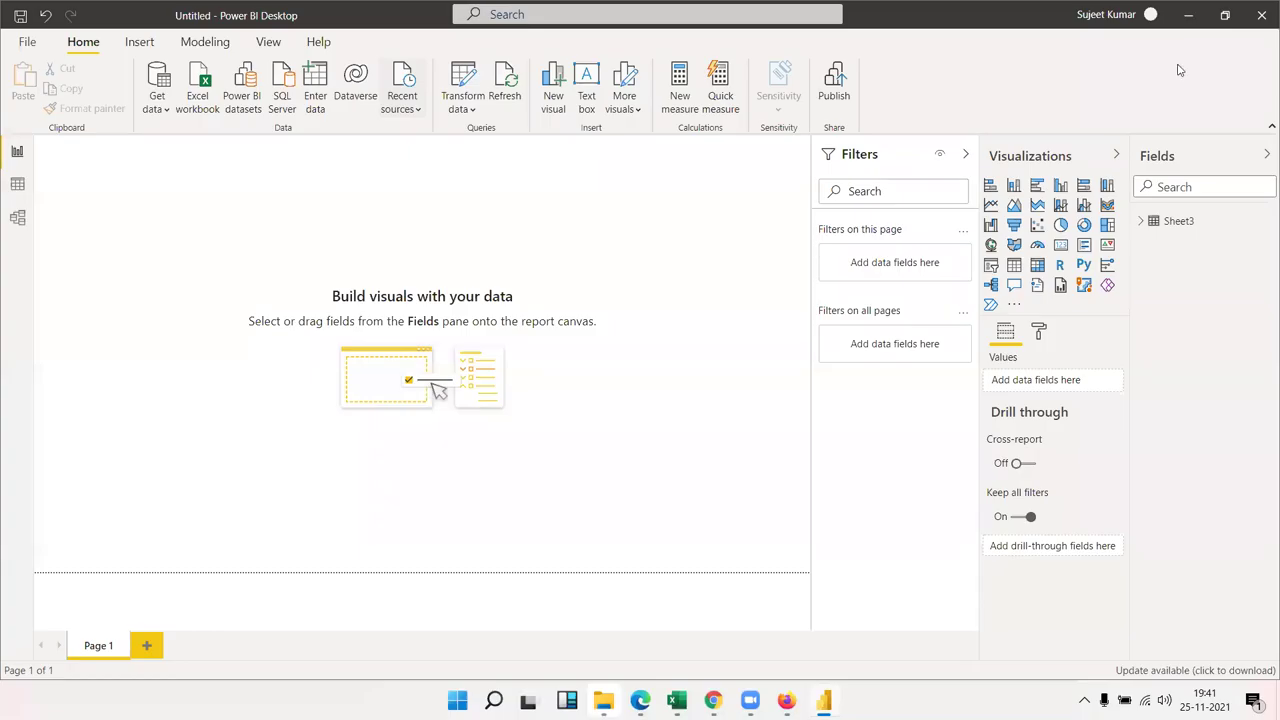
Expand the Sheet3 table to list its fields, including Area, Name and Qty
left_click(1160, 224)
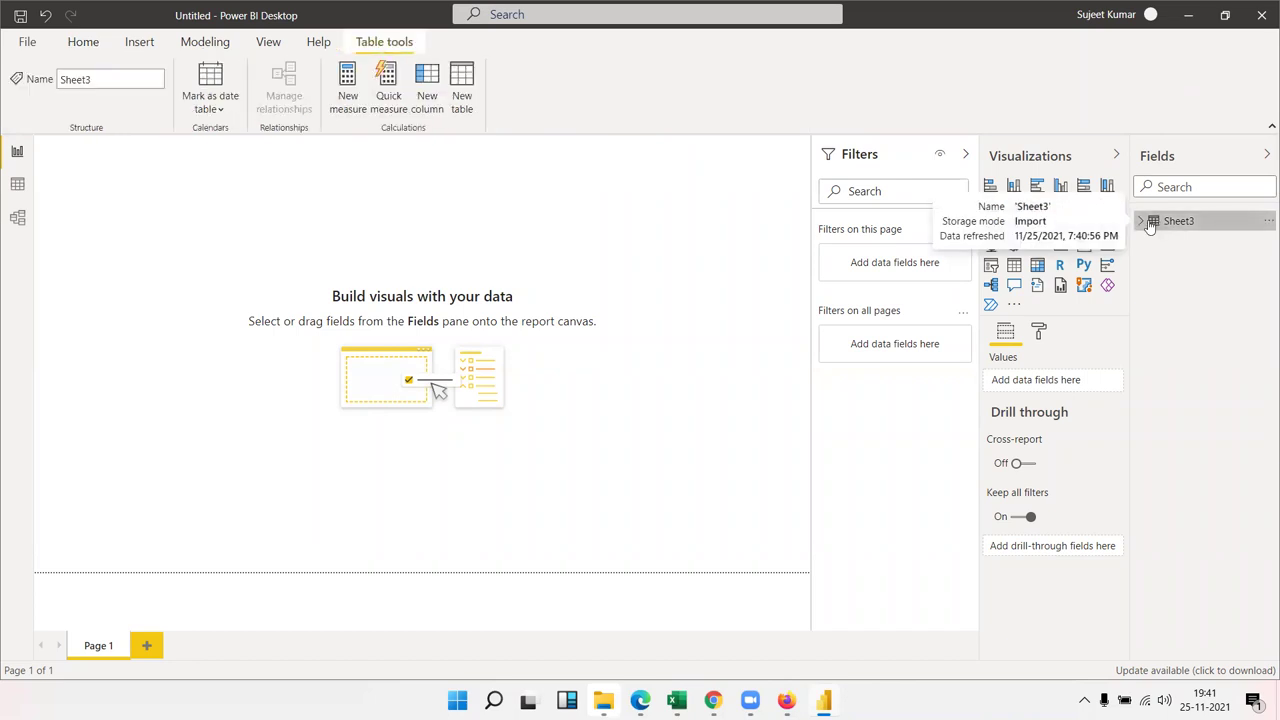
left_click(1141, 221)
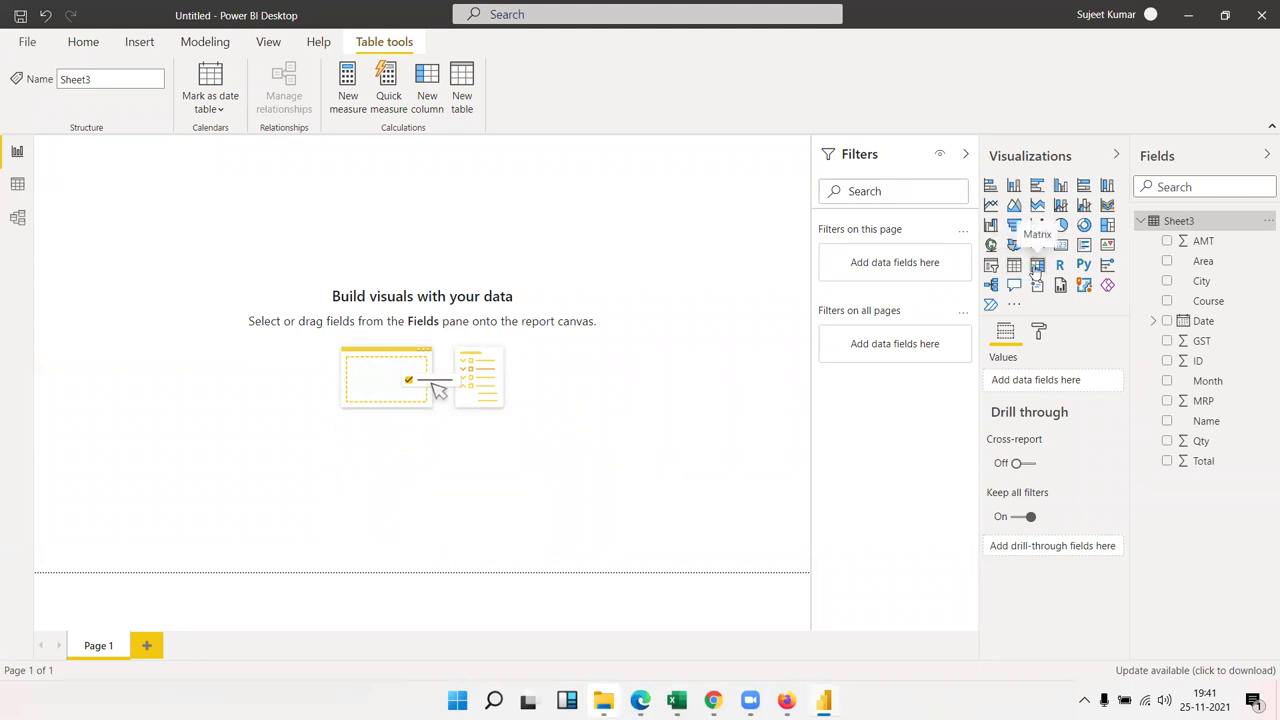
left_click(571, 272)
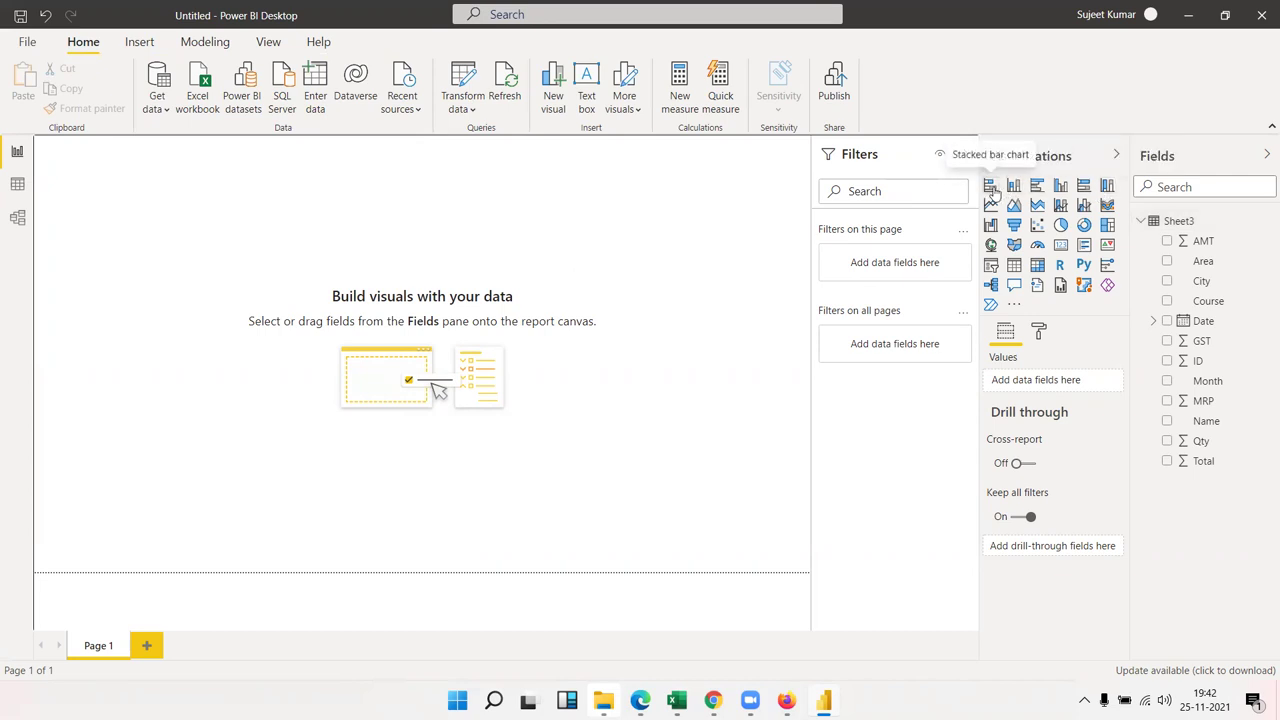
Add a stacked bar chart visual and enlarge it on the page
left_click(991, 186)
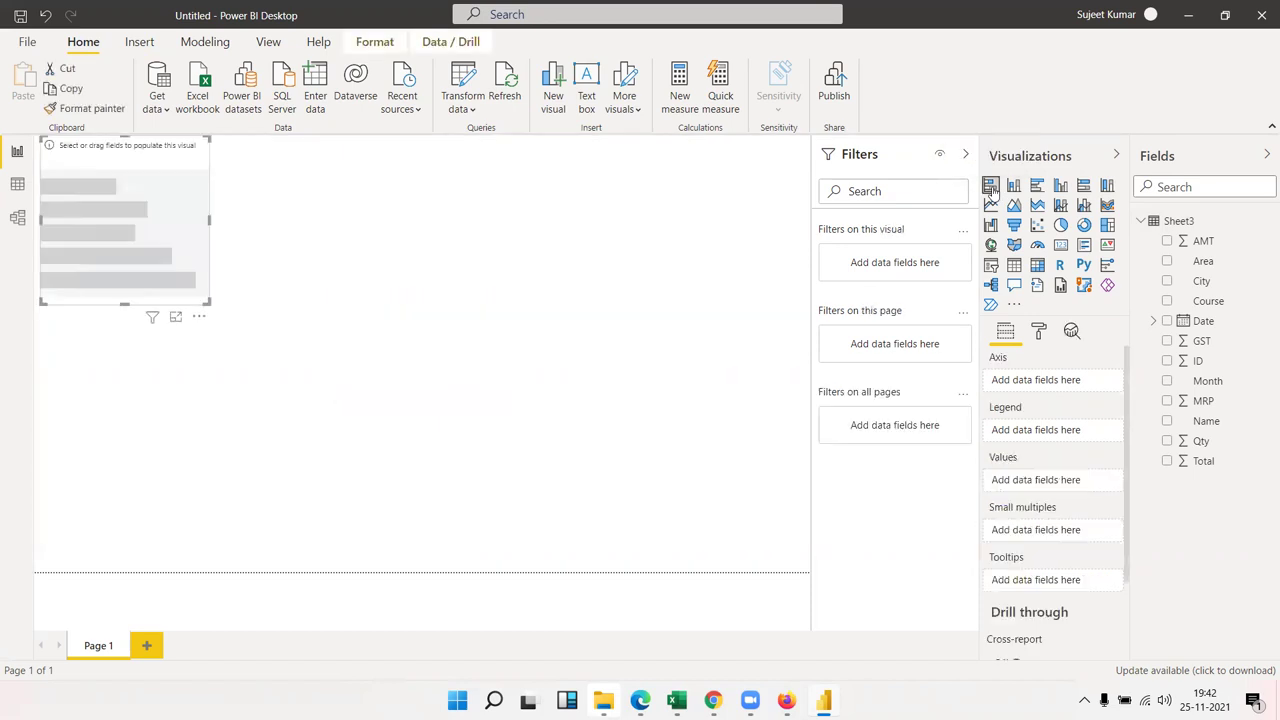
left_click_drag(209, 302, 343, 490)
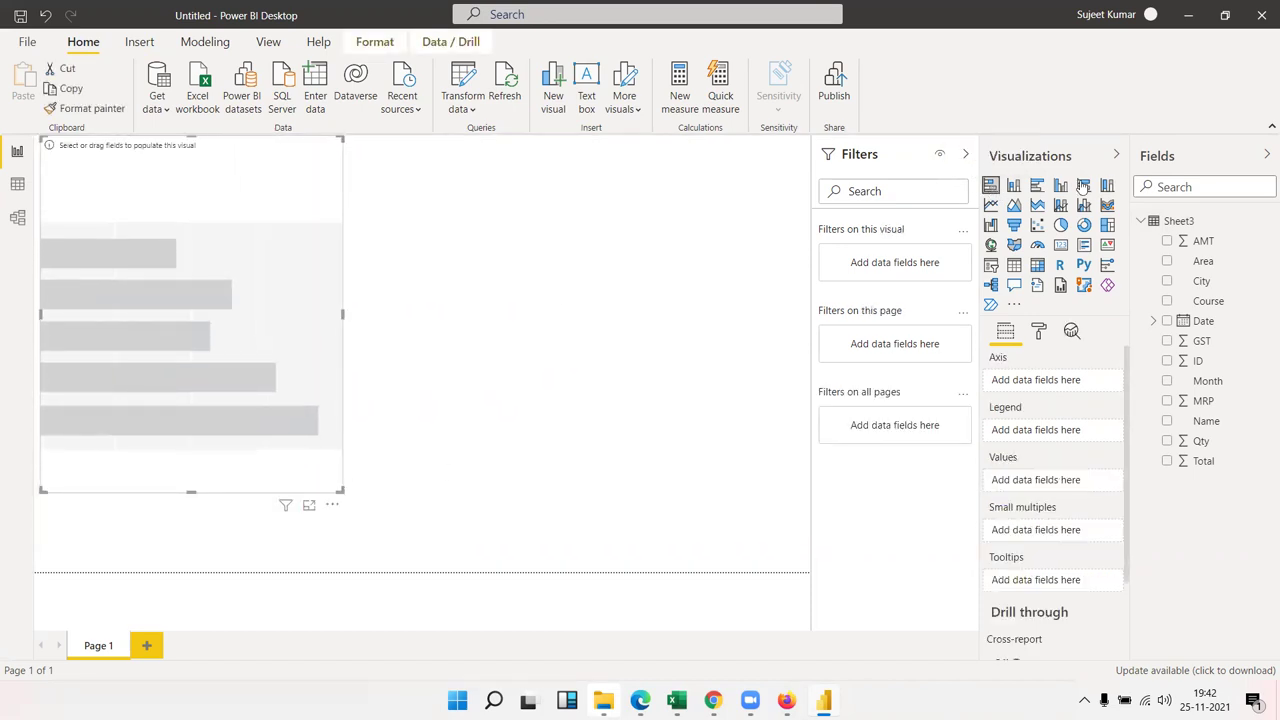
left_click(1015, 187)
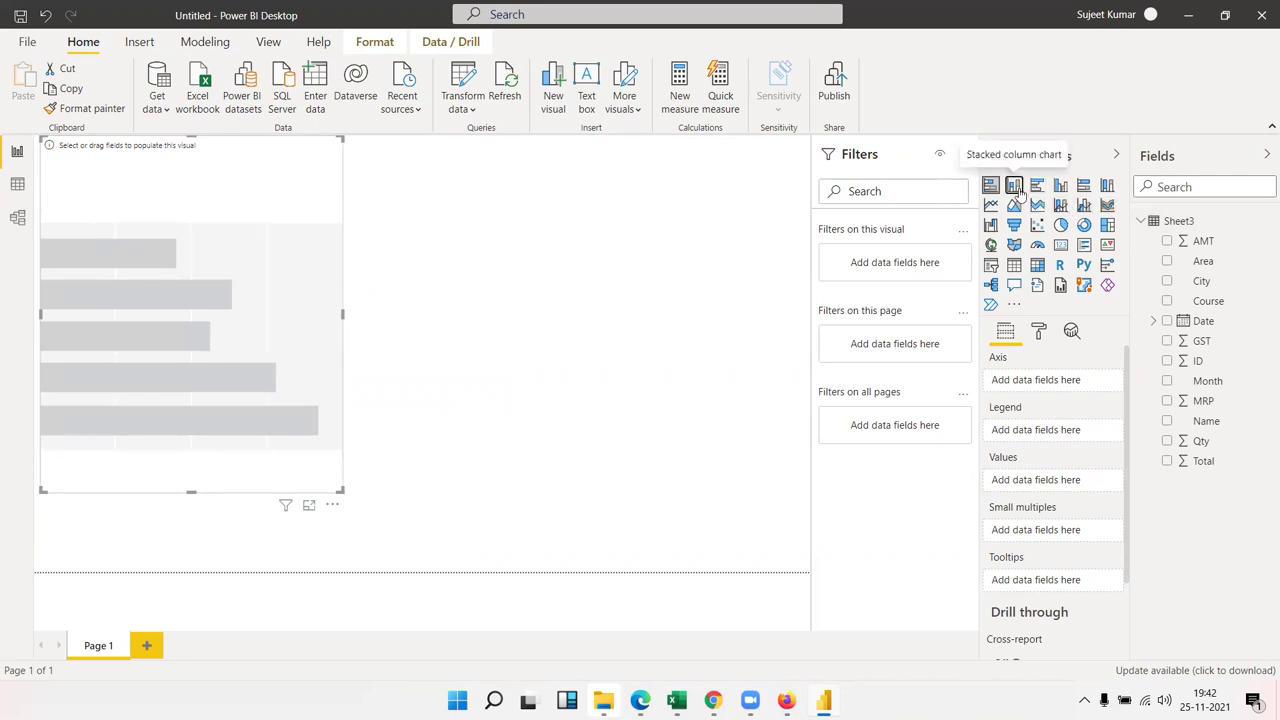
left_click(991, 186)
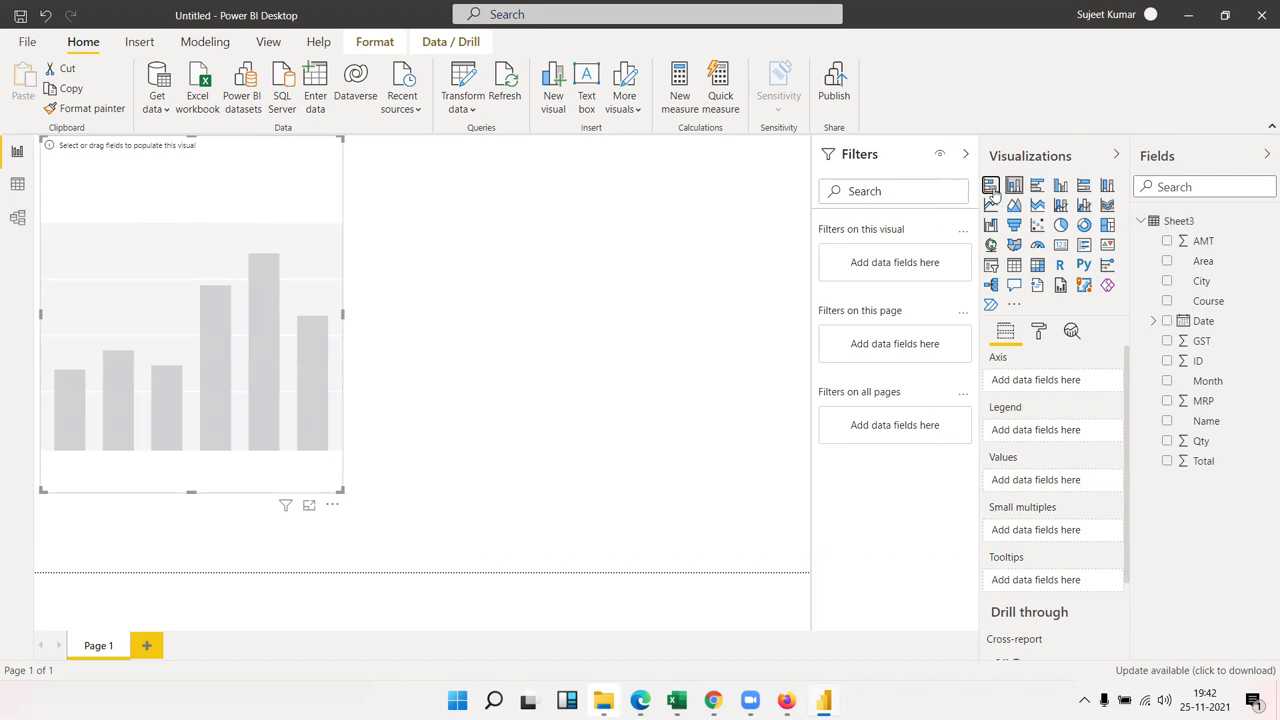
Add a stacked column chart visual beside the bar chart
left_click(615, 202)
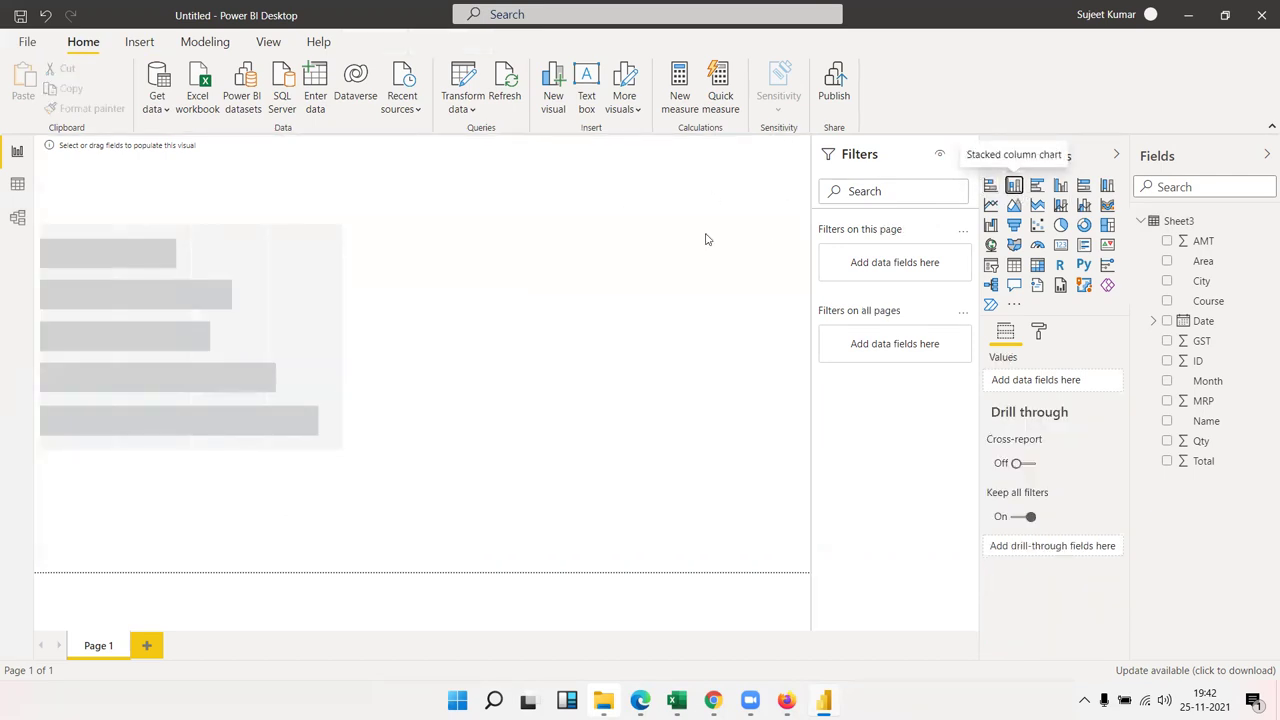
mouse_move(654, 492)
left_mouse_down()
mouse_move(705, 489)
mouse_move(781, 437)
left_mouse_up()
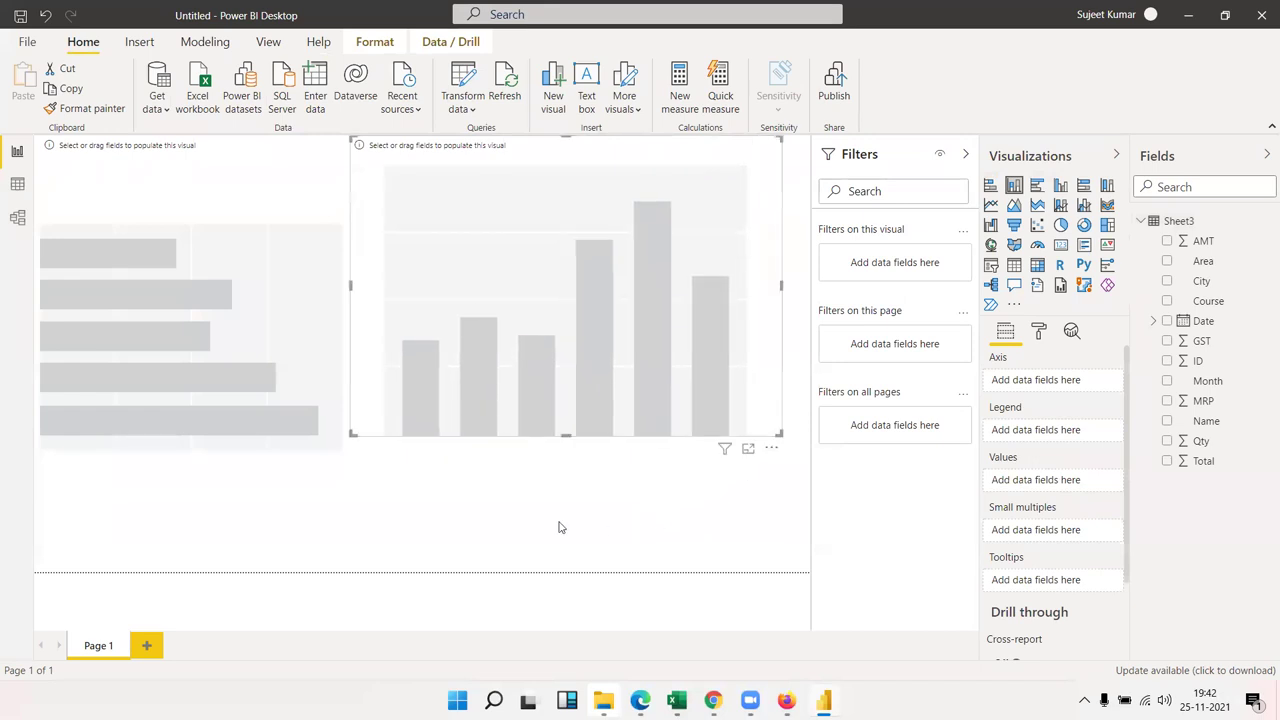
left_click(303, 195)
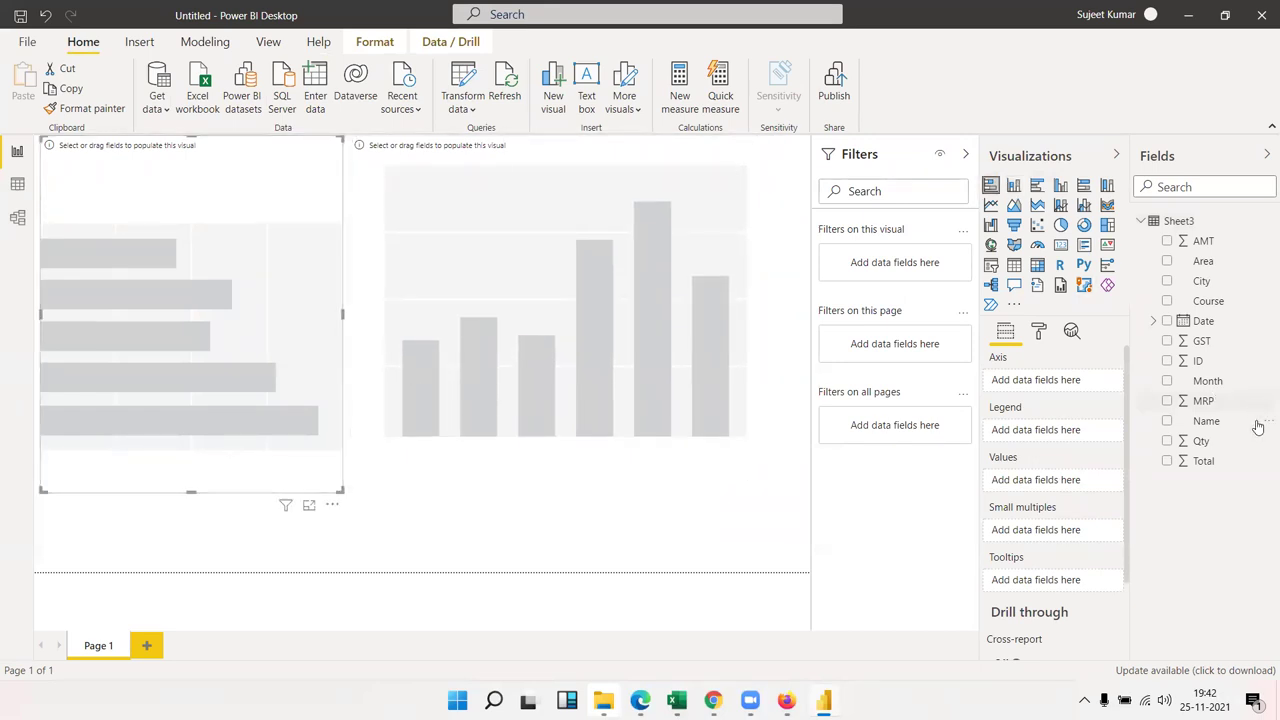
Put Name on the axis and Qty in values for both charts, adding Area as the bar chart legend
left_click_drag(1225, 435, 767, 515)
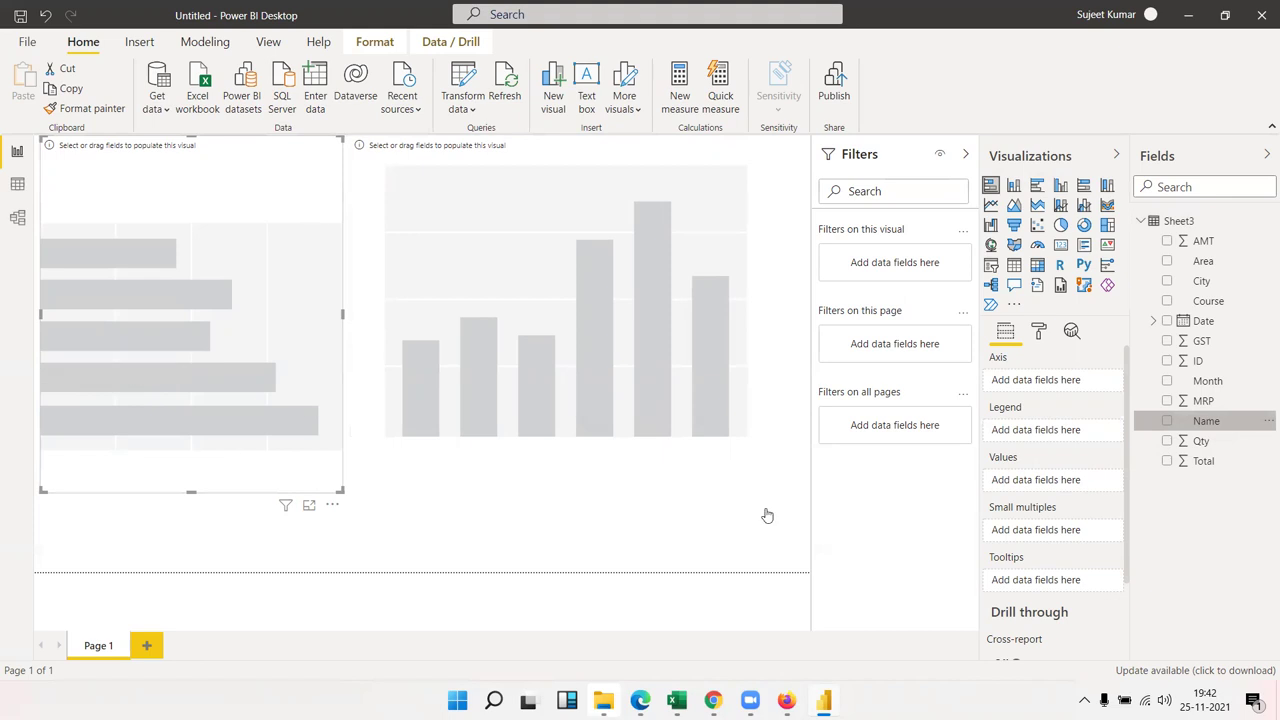
left_click_drag(1205, 441, 193, 396)
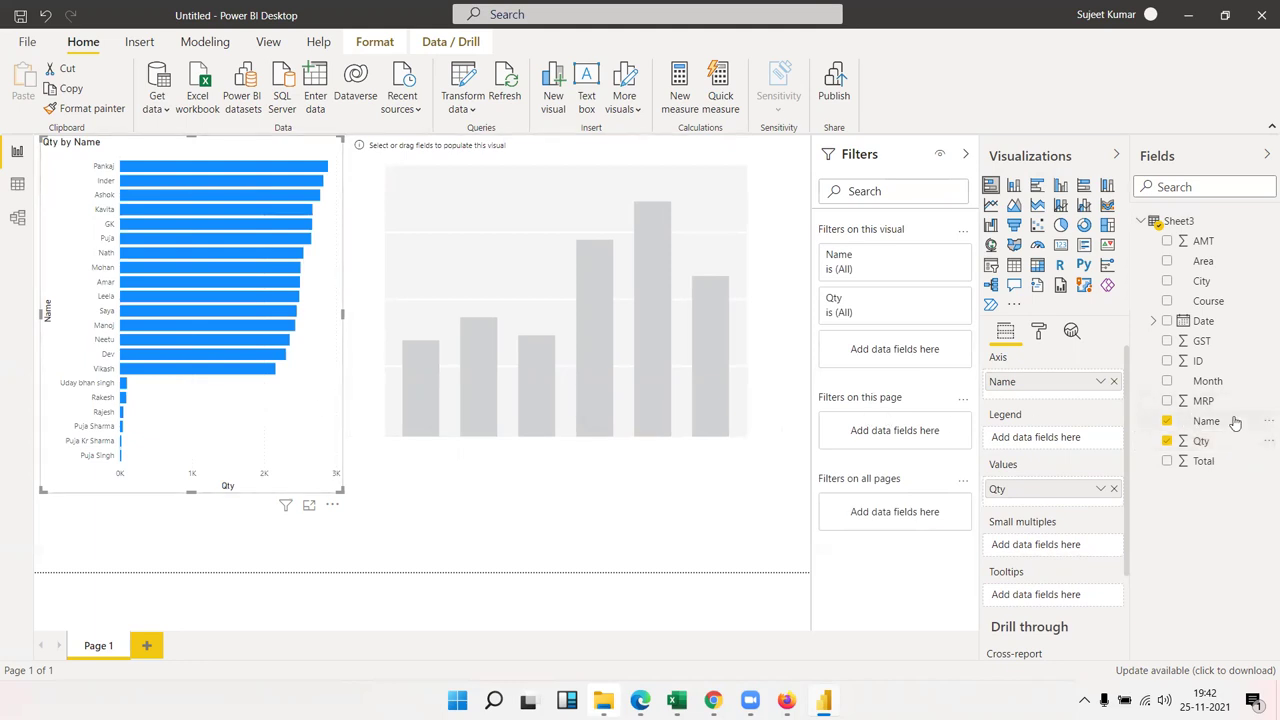
left_click_drag(1217, 427, 643, 366)
mouse_move(1232, 450)
left_mouse_down()
mouse_move(672, 420)
mouse_move(640, 407)
left_mouse_up()
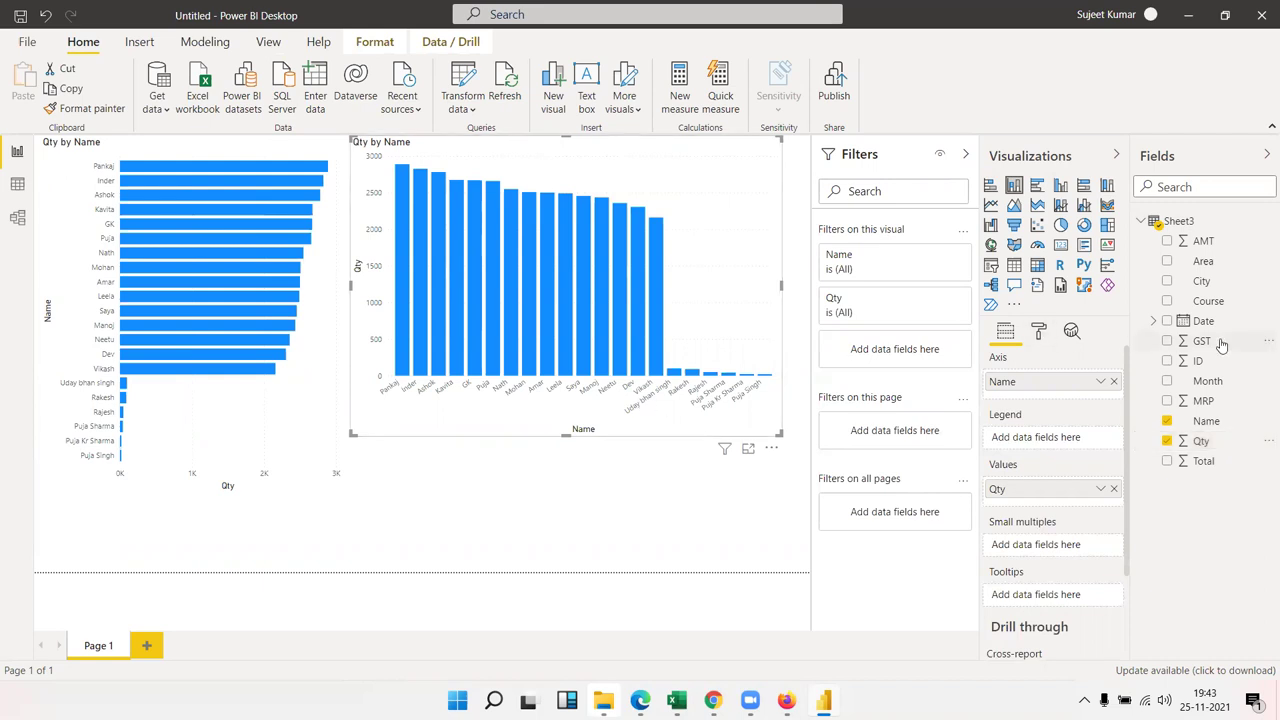
left_click_drag(1225, 263, 251, 254)
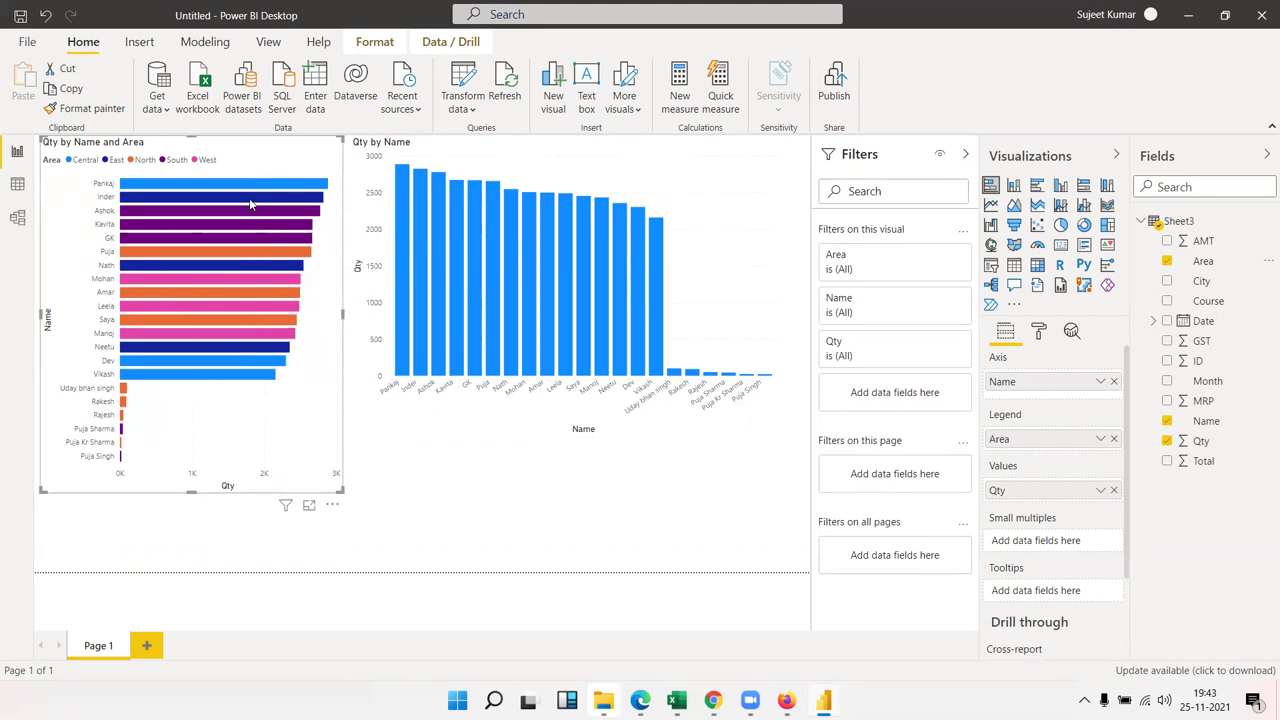
mouse_move(190, 300)
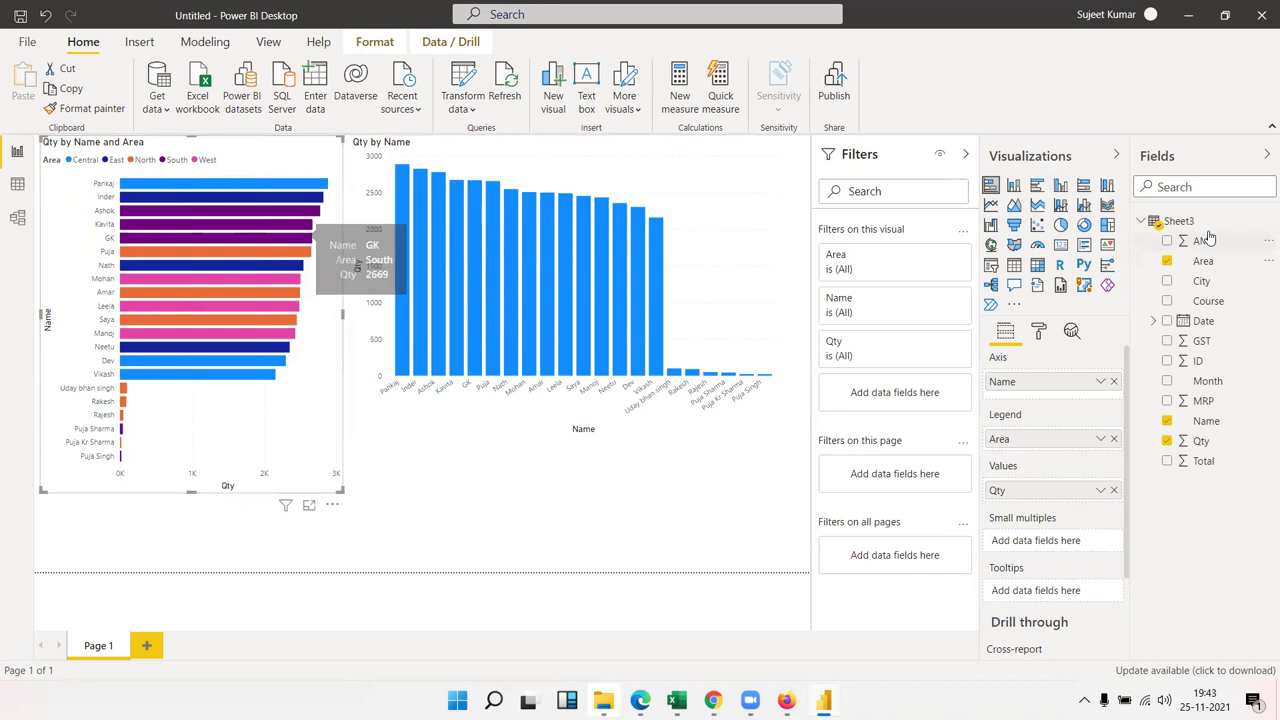
Add Area as the column chart's legend and MRP to its tooltips
left_click_drag(1203, 265, 469, 287)
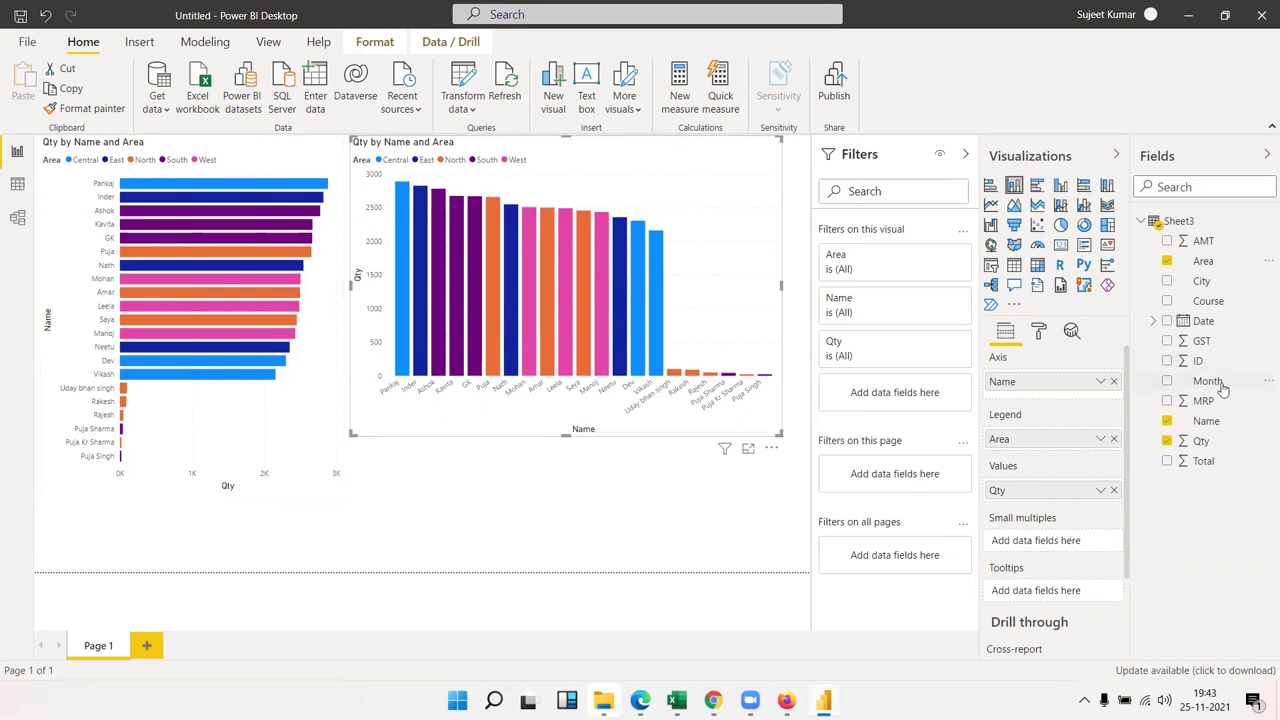
left_click_drag(1204, 401, 618, 357)
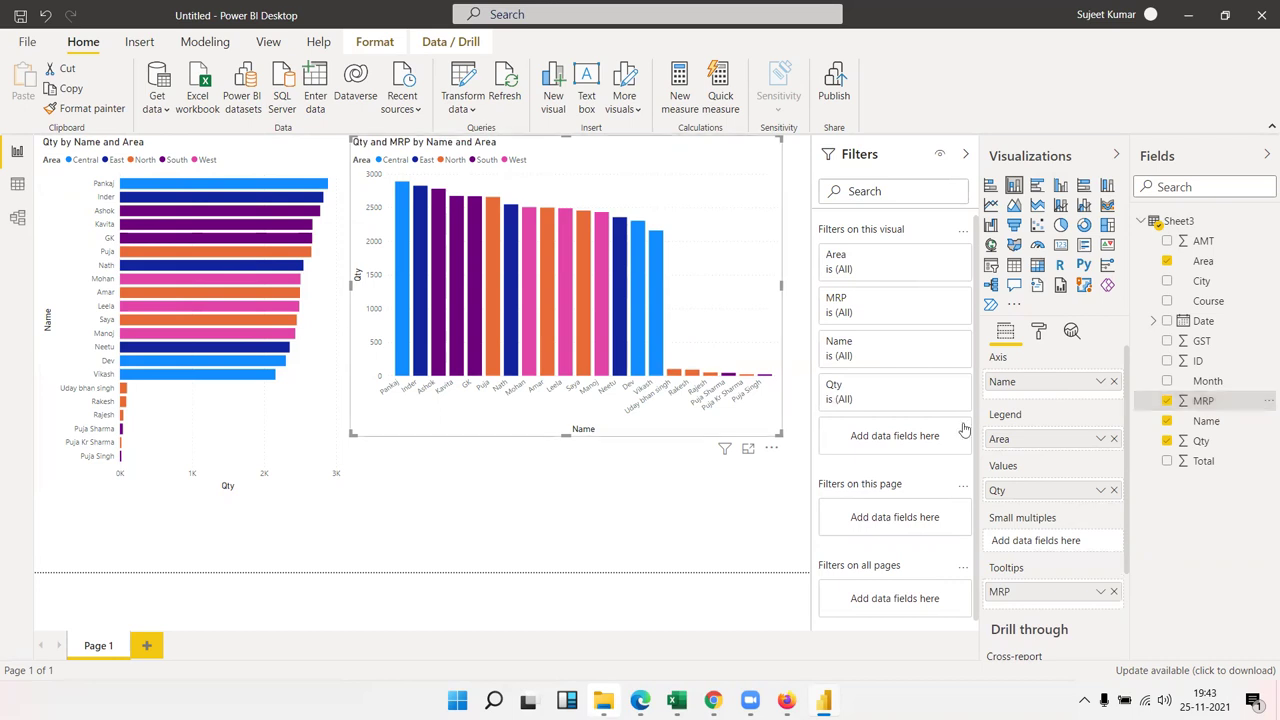
Delete MRP from the column chart's Tooltips well
scroll(1118, 528, "down", 3)
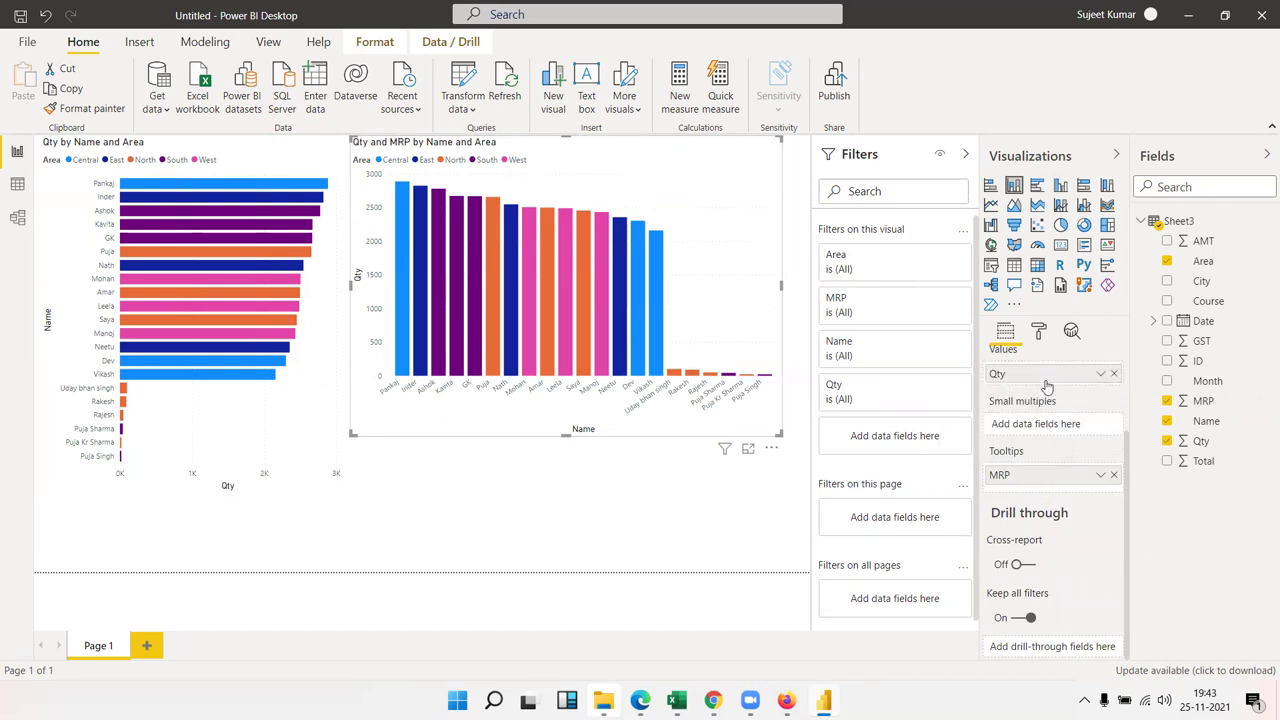
mouse_move(1053, 488)
left_mouse_down()
mouse_move(1057, 392)
mouse_move(1058, 405)
left_mouse_up()
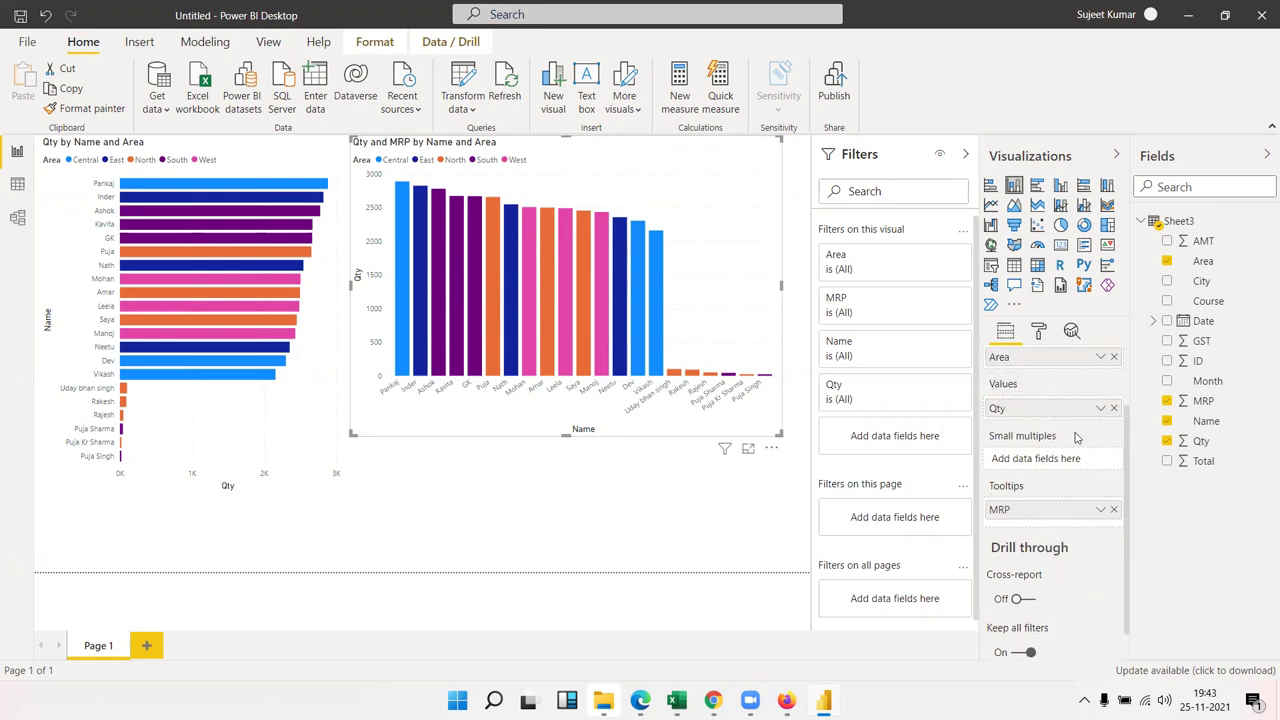
left_click(1113, 511)
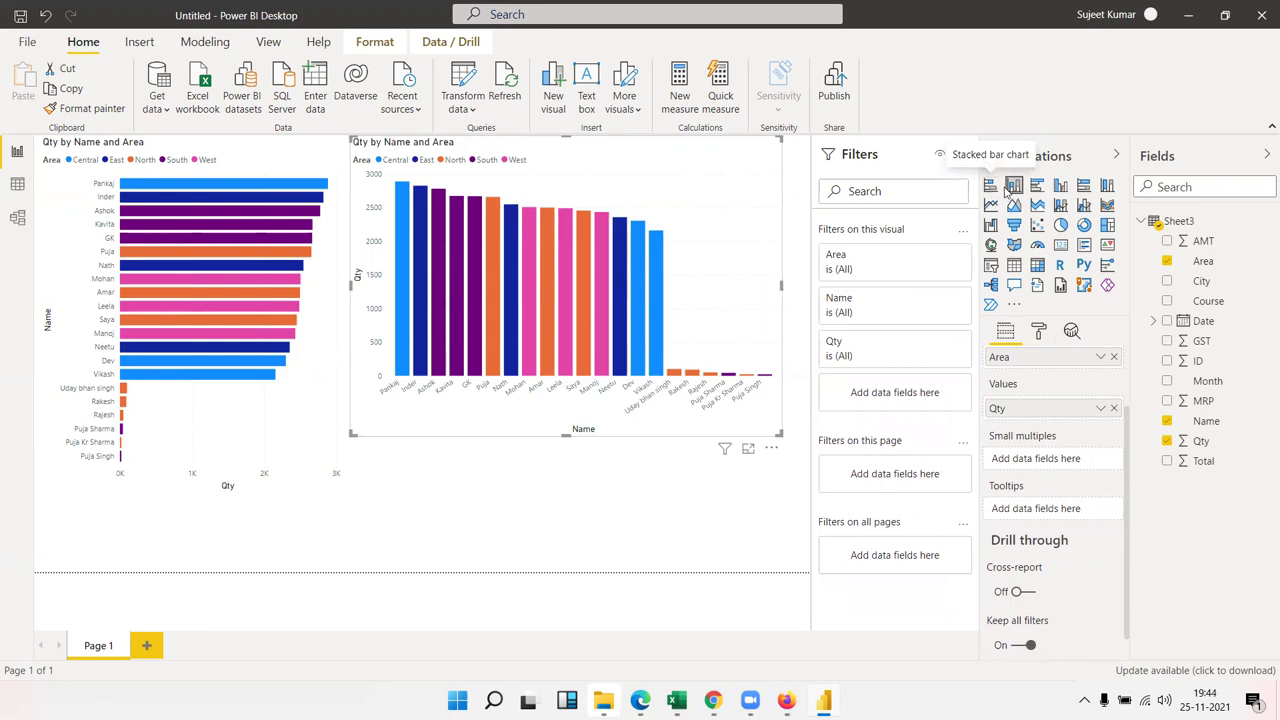
scroll(1054, 490, "up", 2)
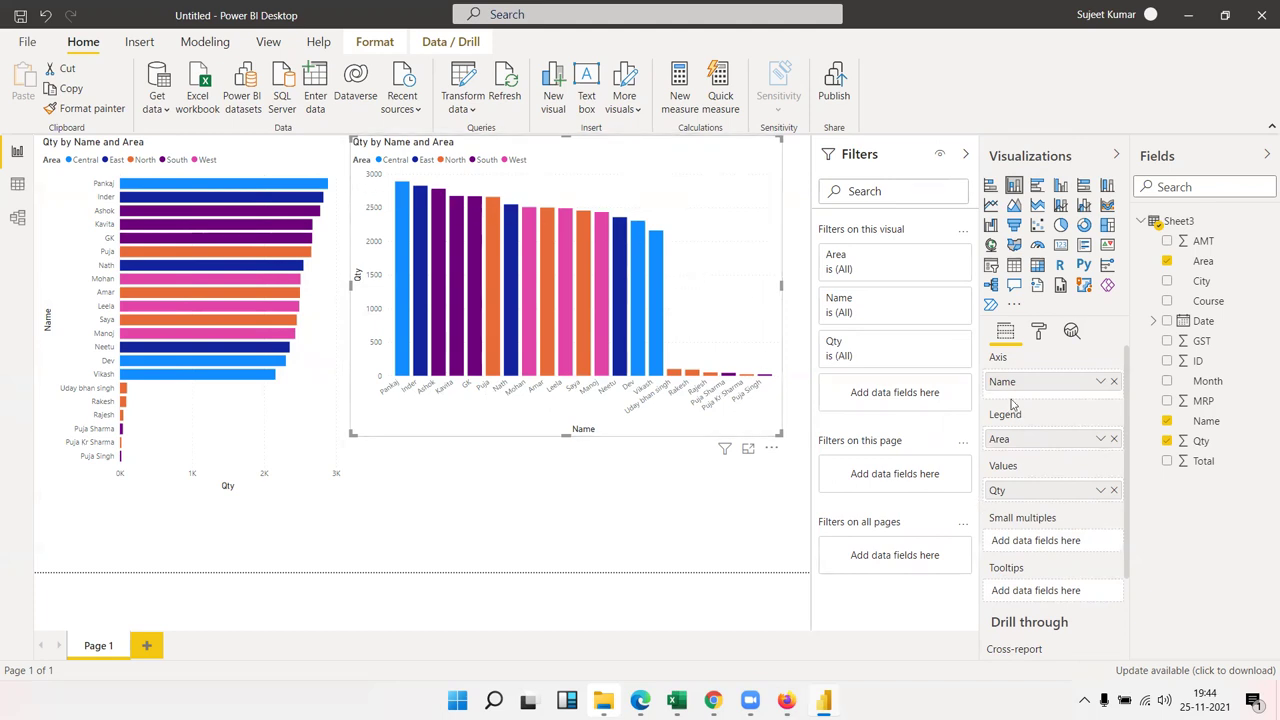
Add City under Name on the column chart axis and test drilling down and back up
left_click_drag(1201, 281, 1026, 398)
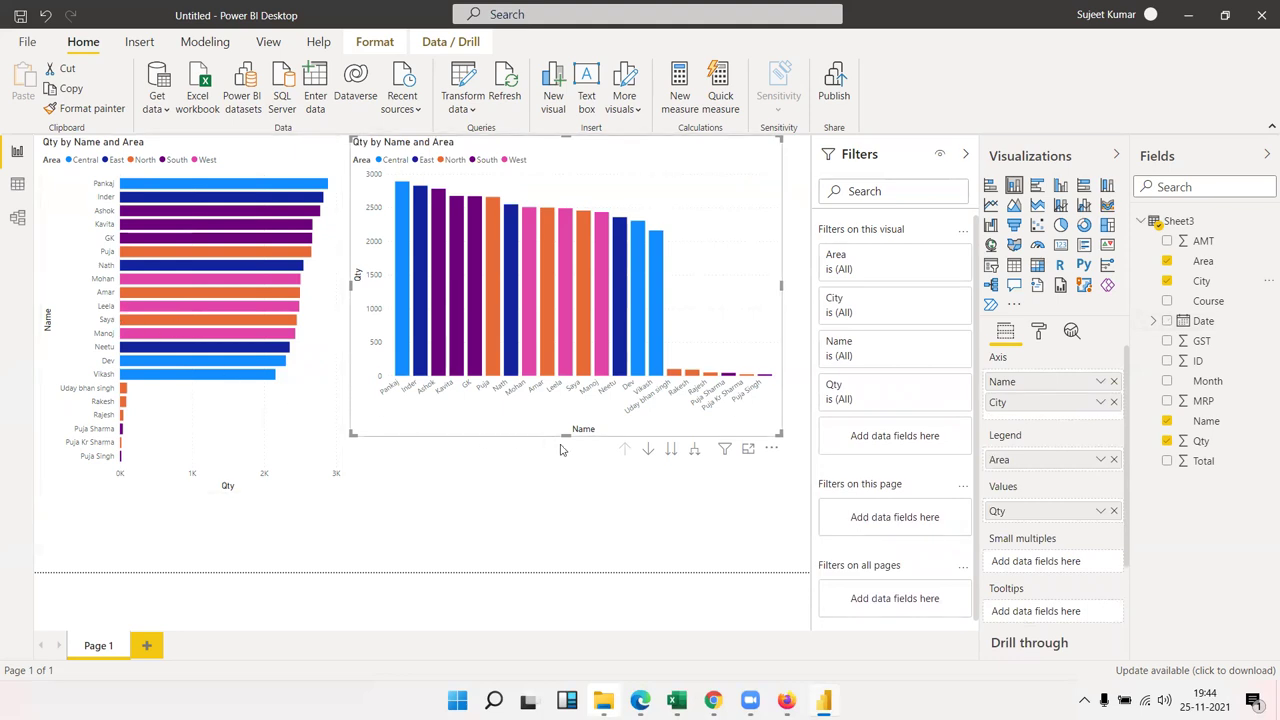
left_click(650, 451)
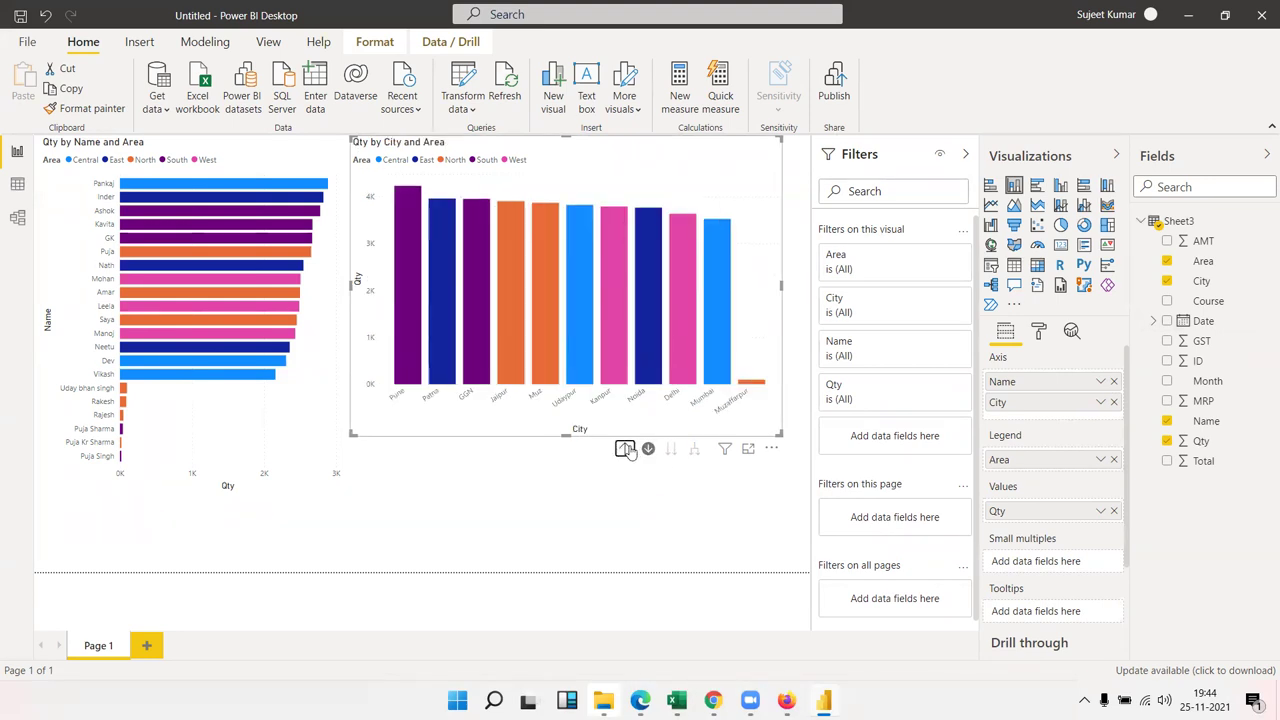
left_click(625, 449)
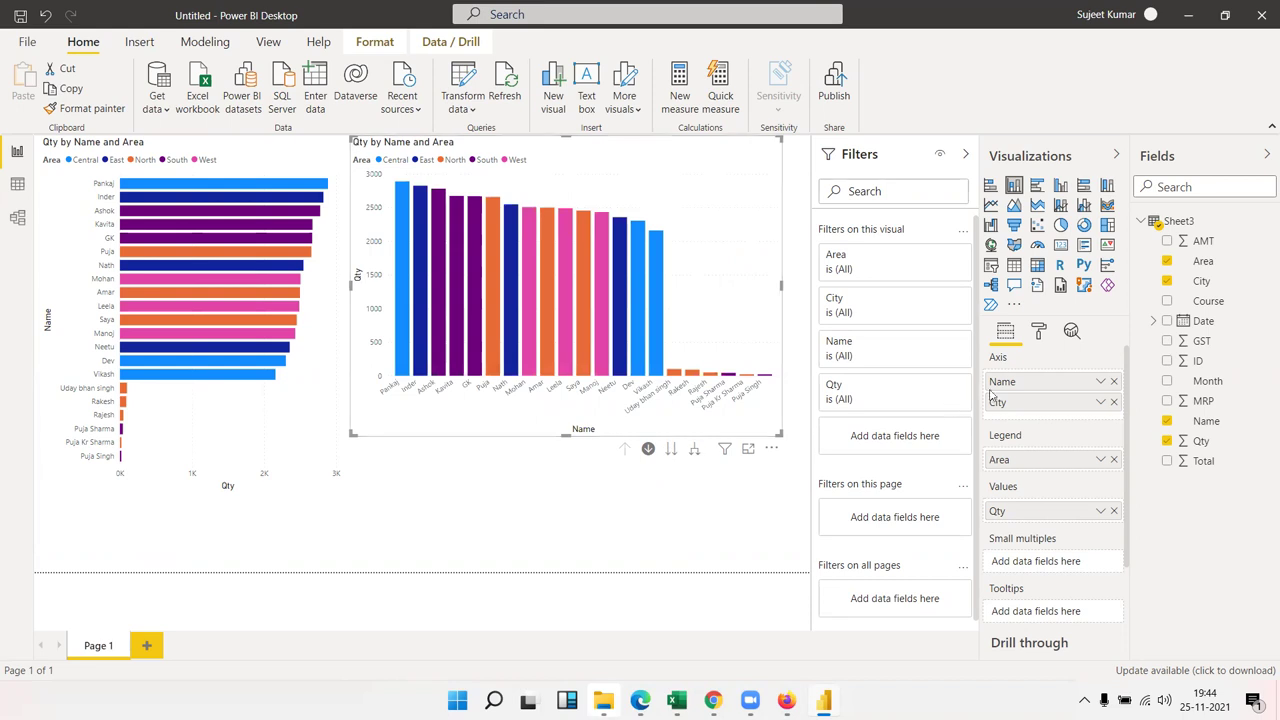
left_click(671, 450)
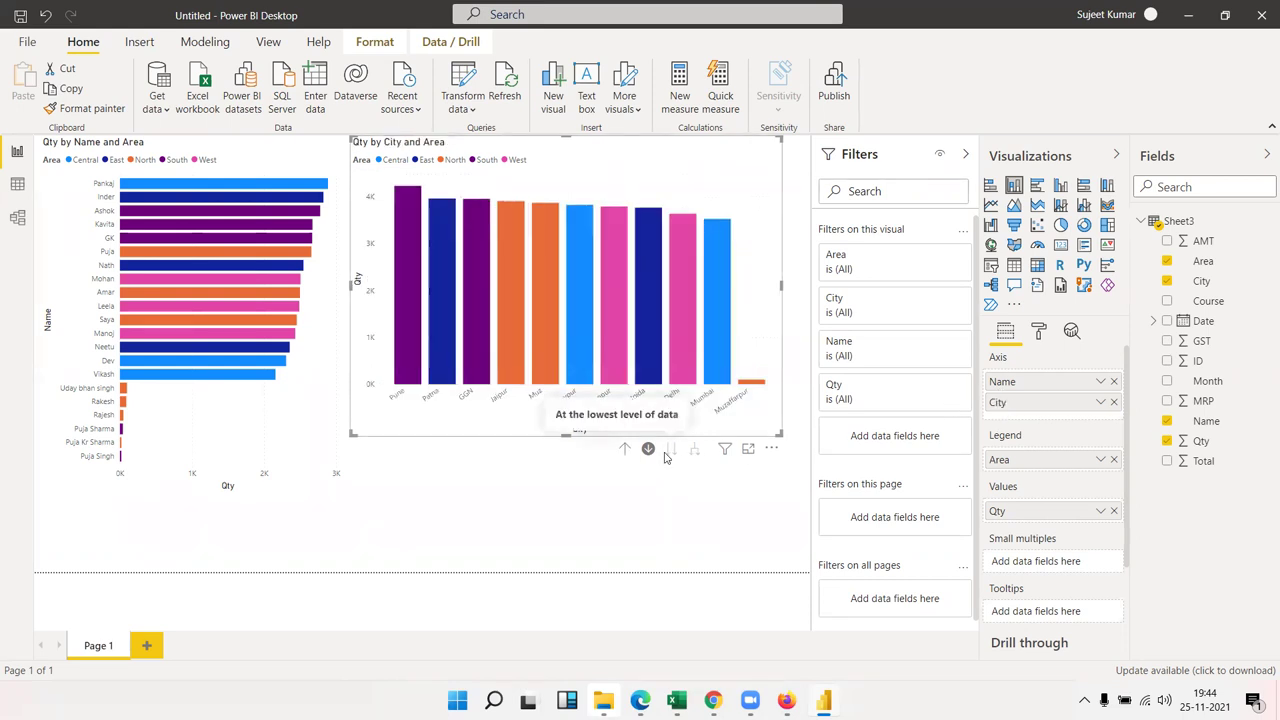
left_click(626, 449)
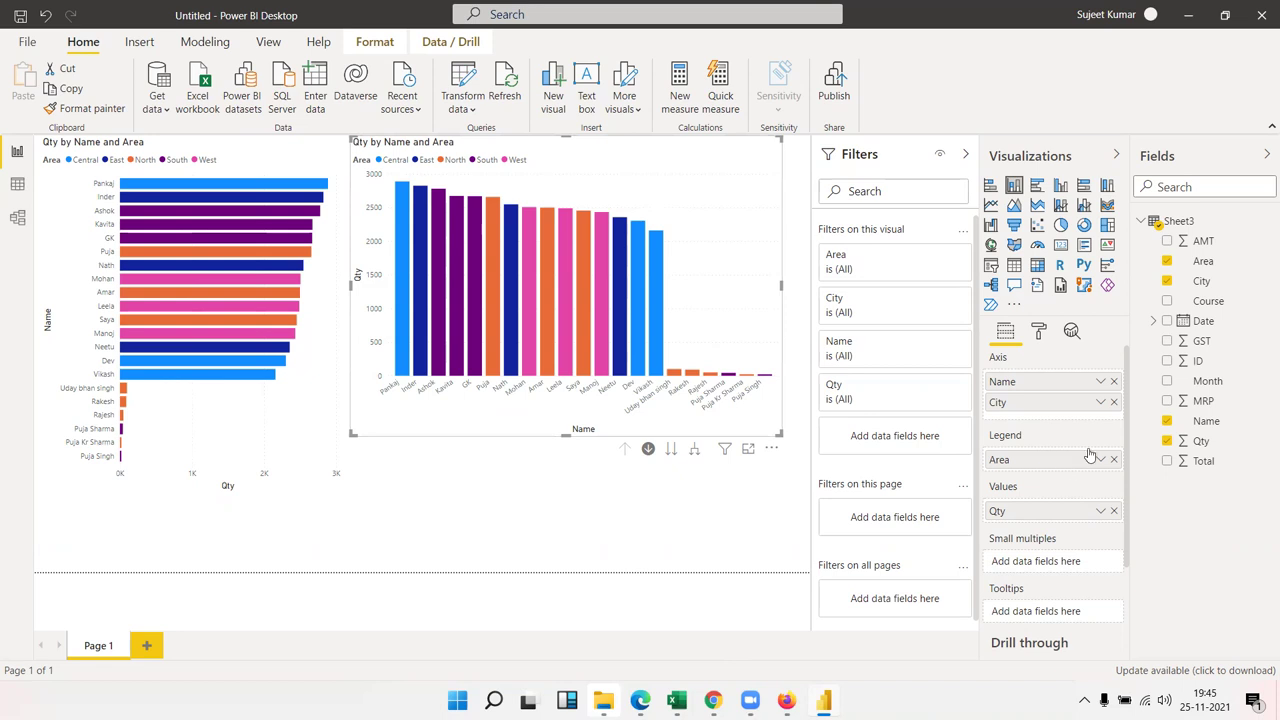
Remove City from the column chart's axis so only Name remains
mouse_move(1040, 403)
left_mouse_down()
mouse_move(1034, 485)
mouse_move(1041, 466)
left_mouse_up()
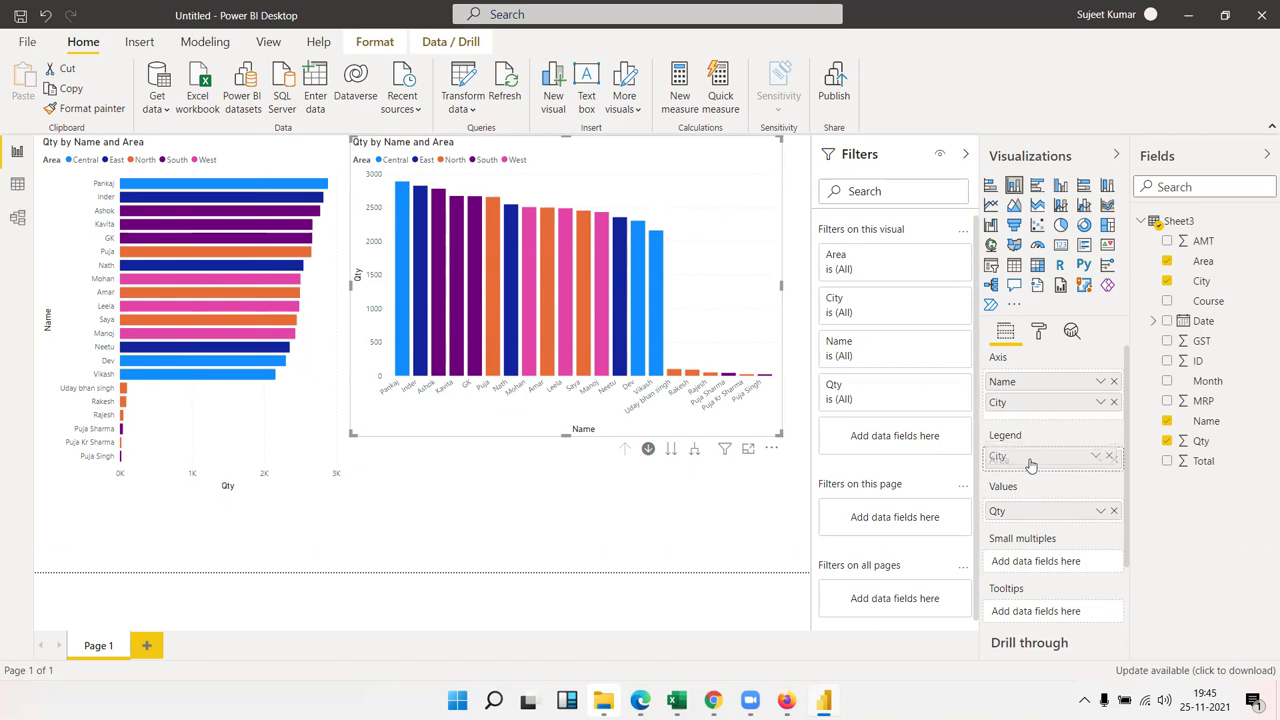
left_click(1114, 402)
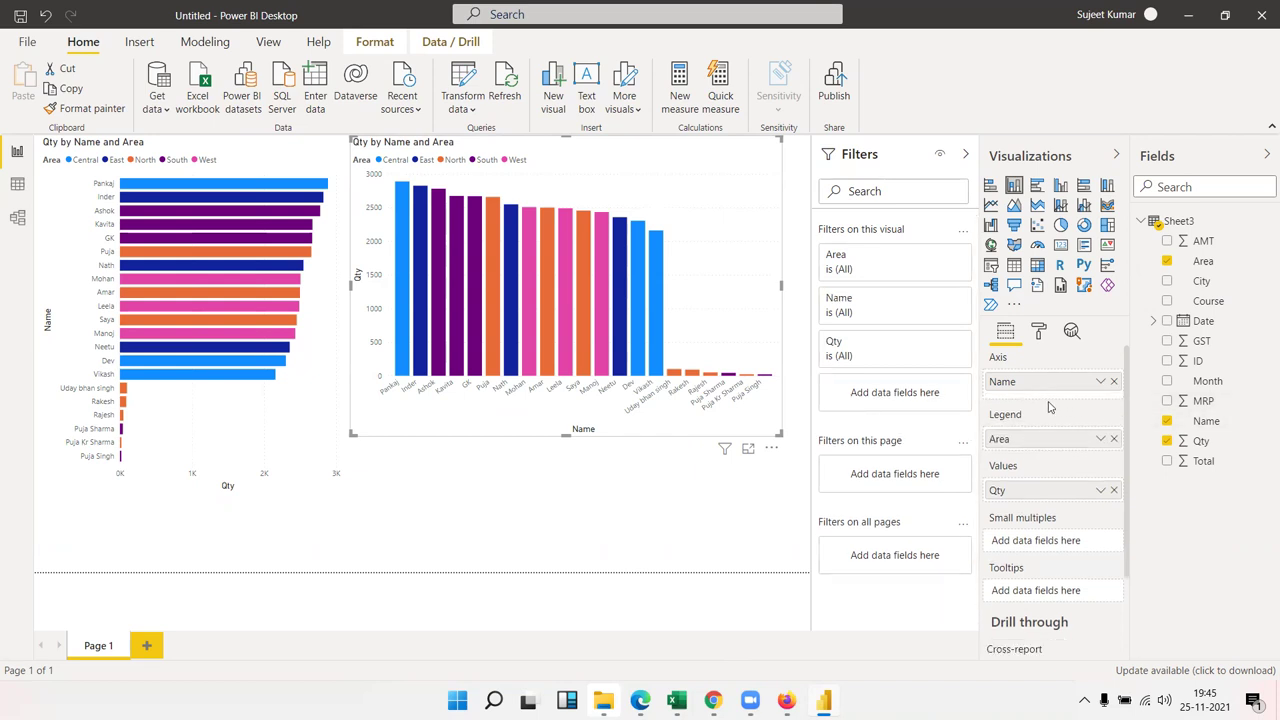
left_click(986, 400)
left_click(991, 500)
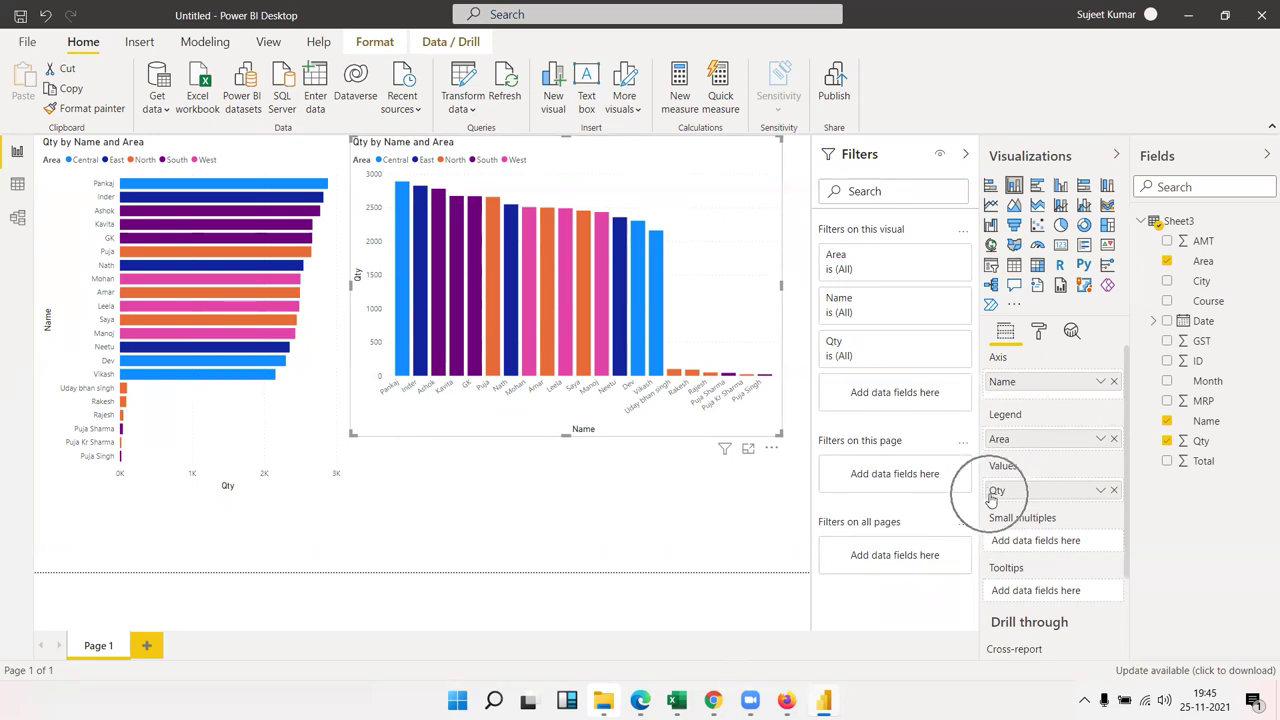
left_click(992, 424)
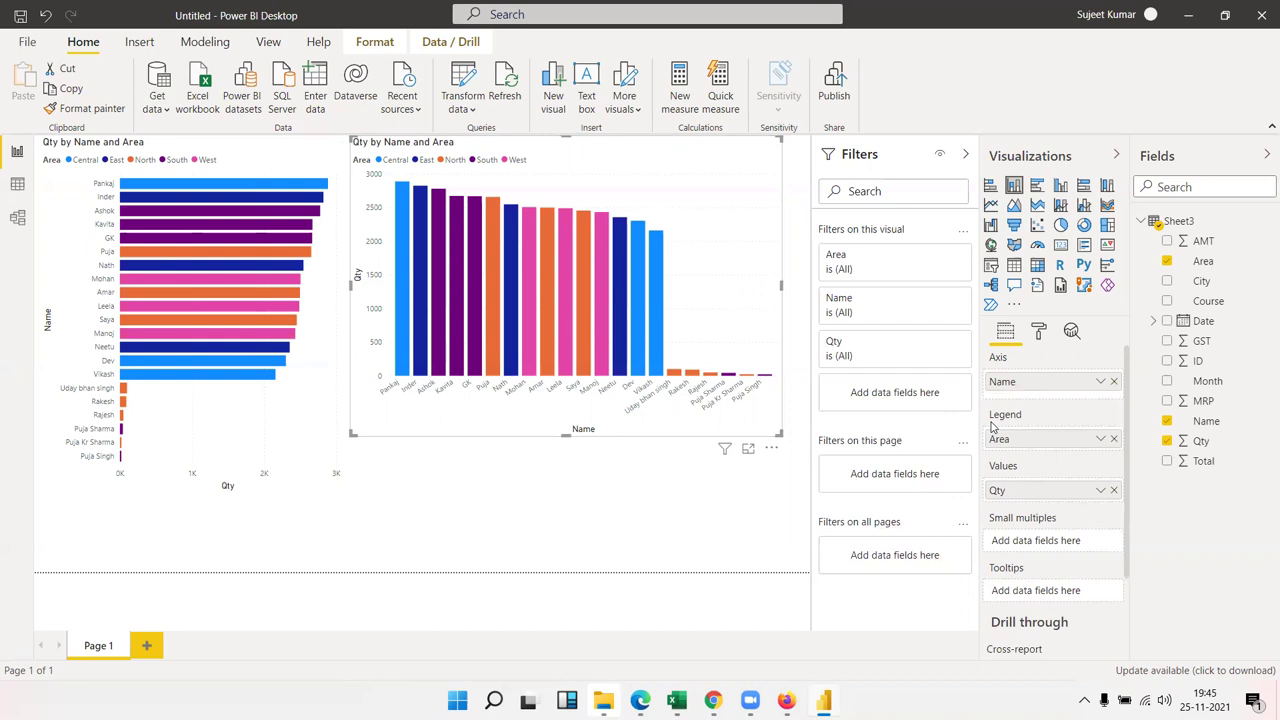
left_click(992, 425)
scroll(1013, 525, "down", 2)
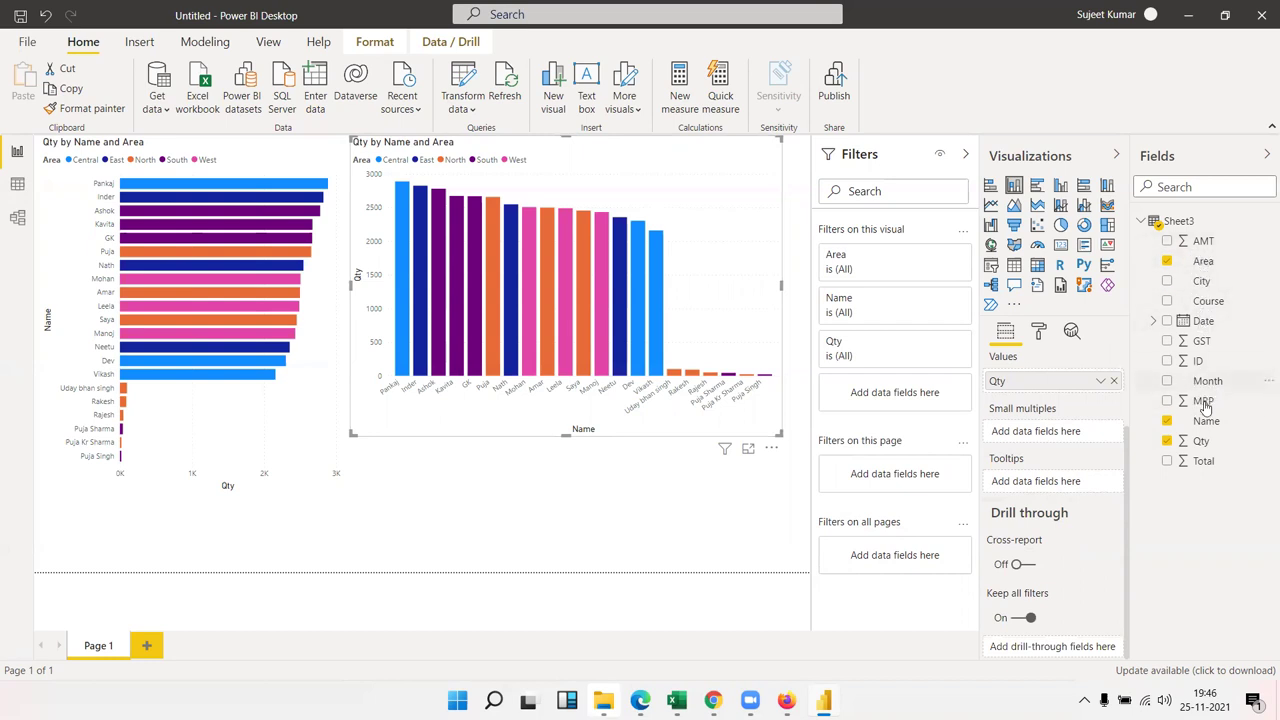
Try splitting the column chart into Month small multiples
left_click_drag(1210, 390, 1037, 440)
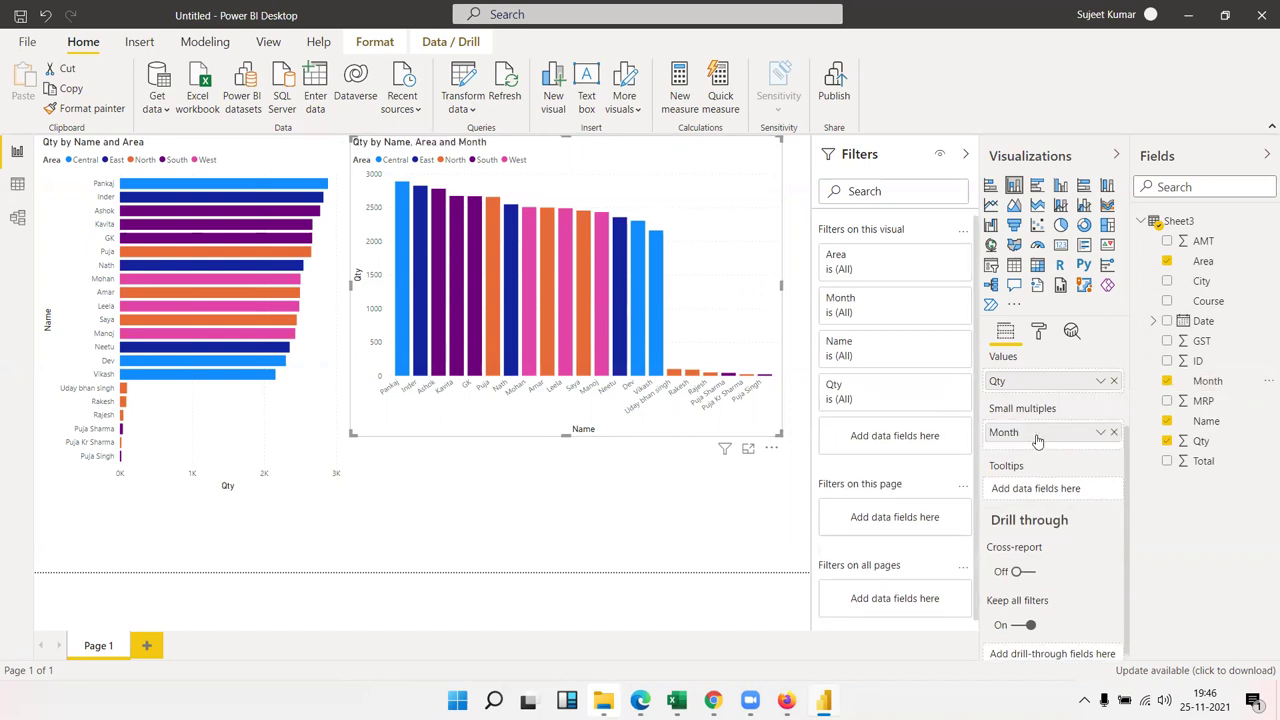
left_click(1113, 432)
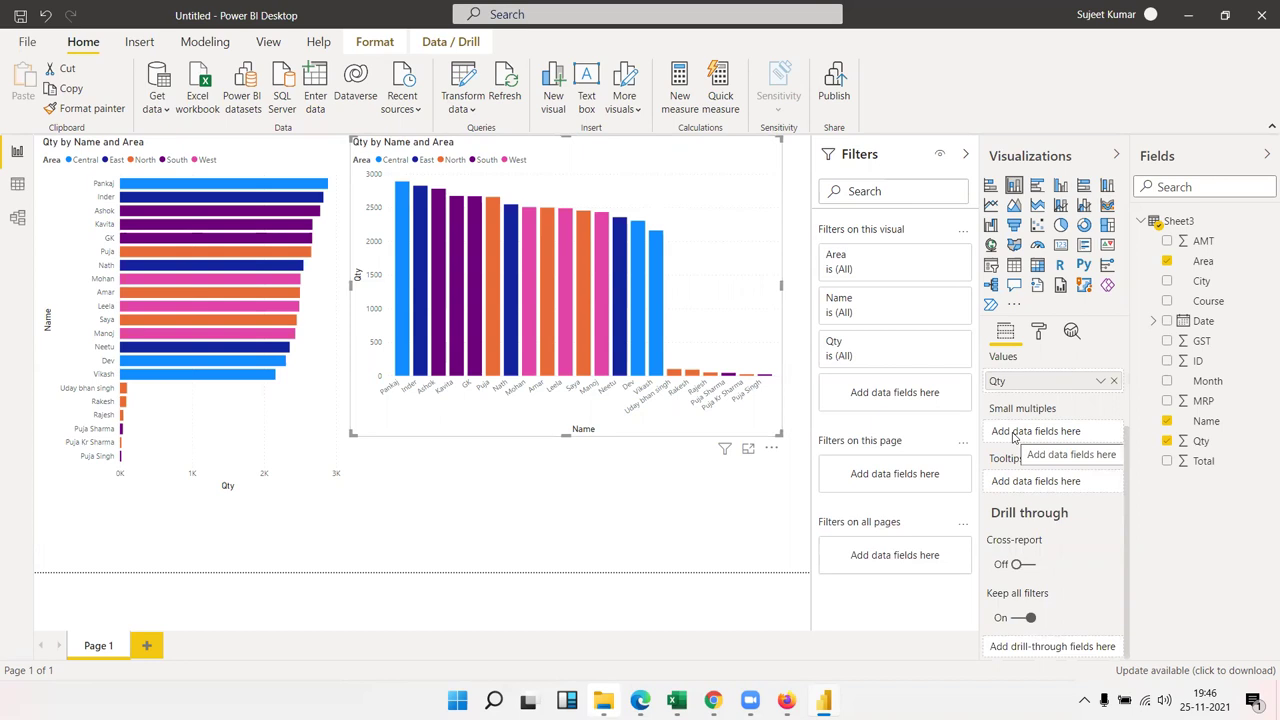
left_click(260, 433)
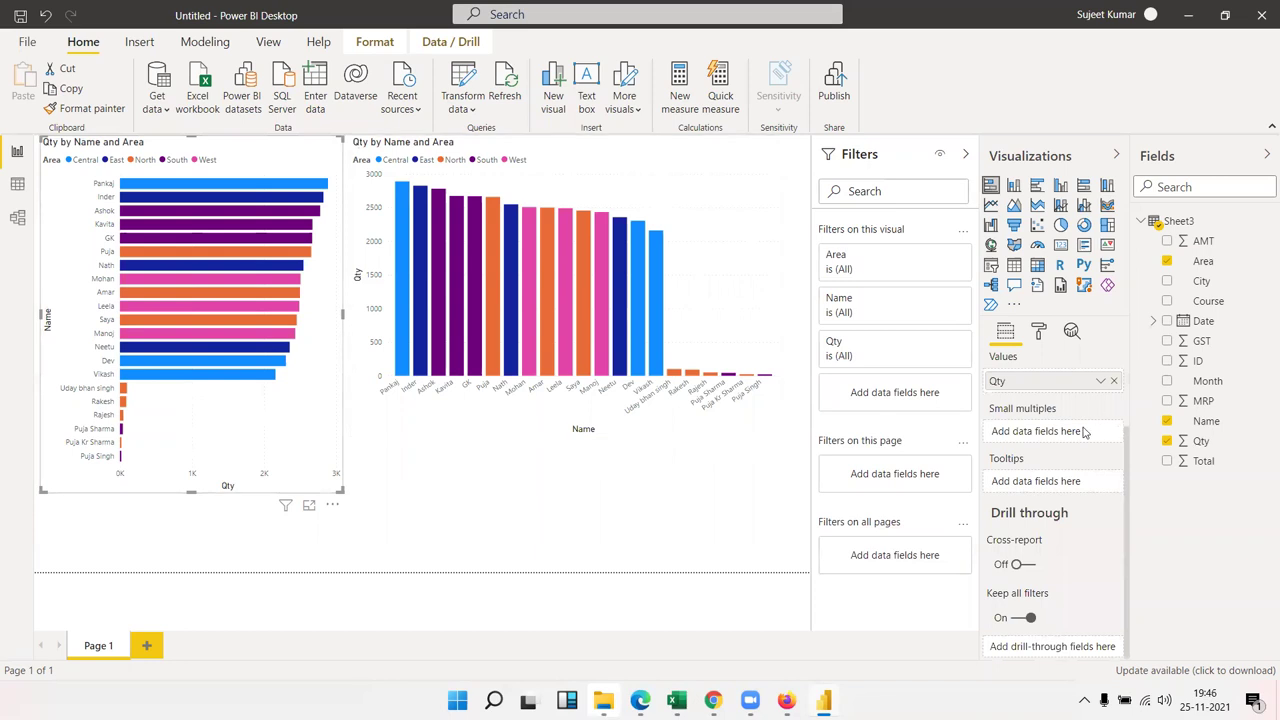
mouse_move(687, 434)
left_click(782, 296)
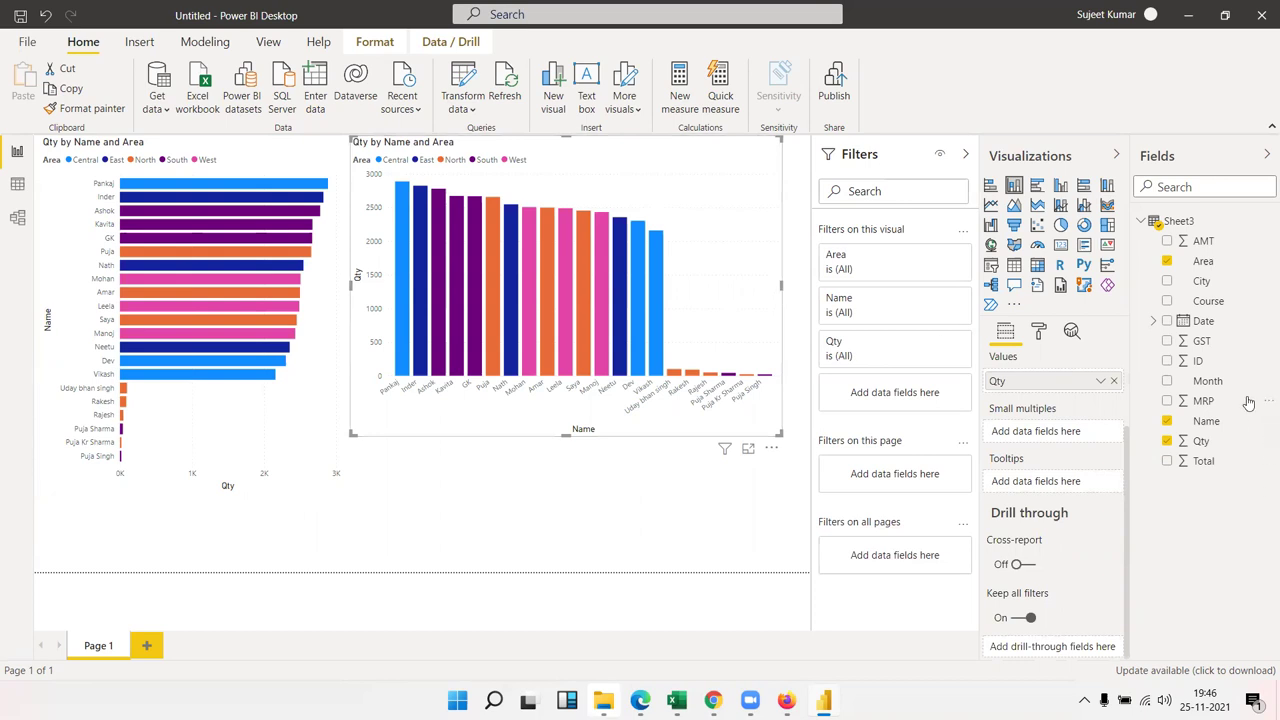
left_click_drag(1225, 388, 1062, 456)
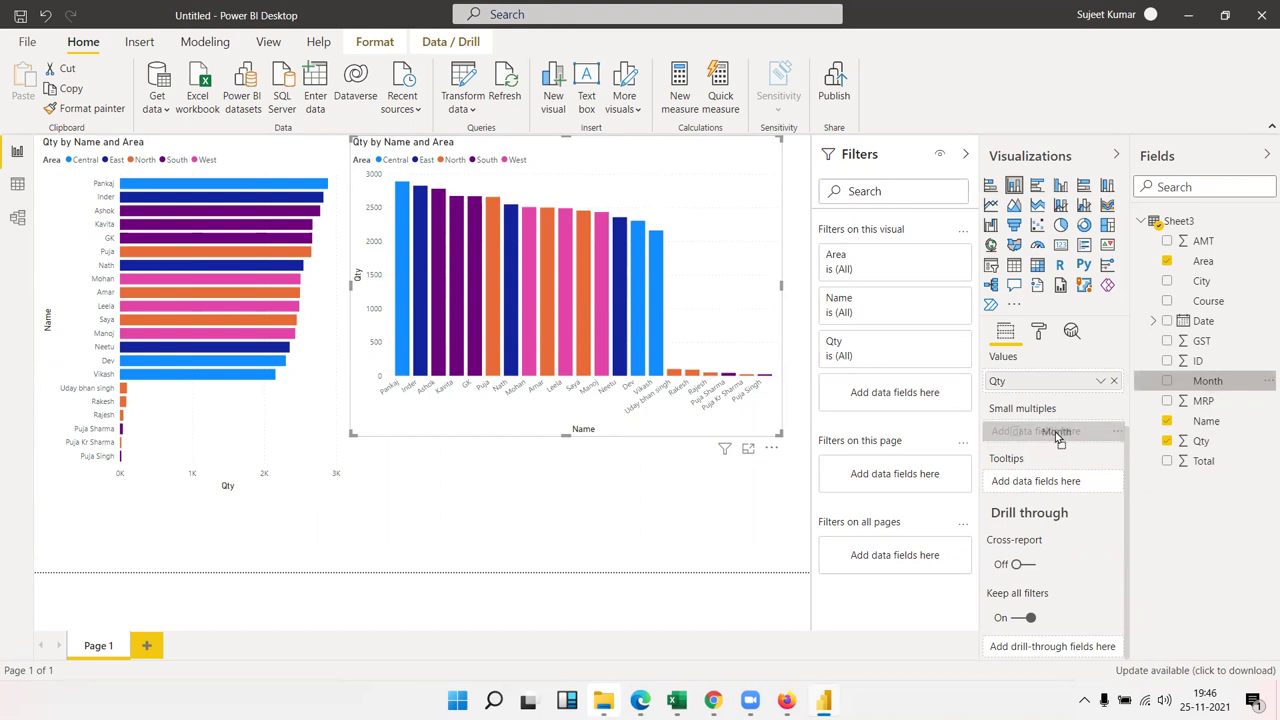
left_click_drag(1062, 456, 1056, 436)
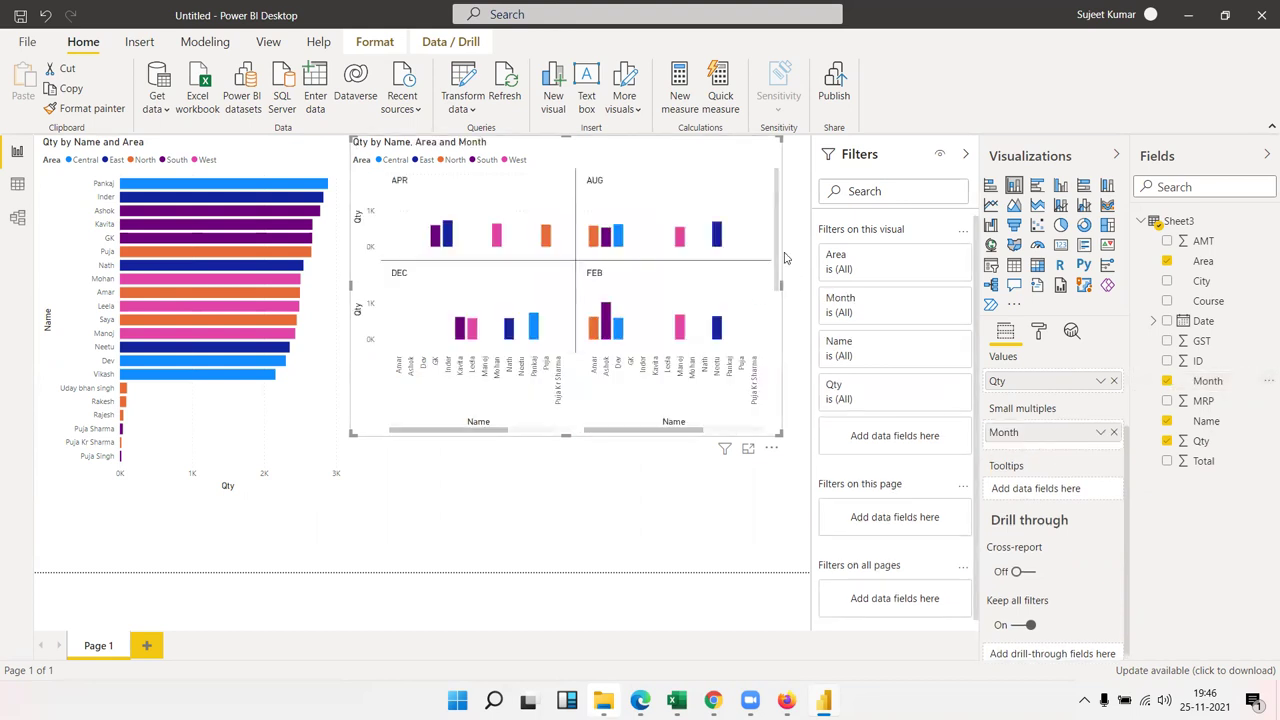
mouse_move(776, 250)
left_mouse_down()
mouse_move(777, 392)
mouse_move(791, 246)
left_mouse_up()
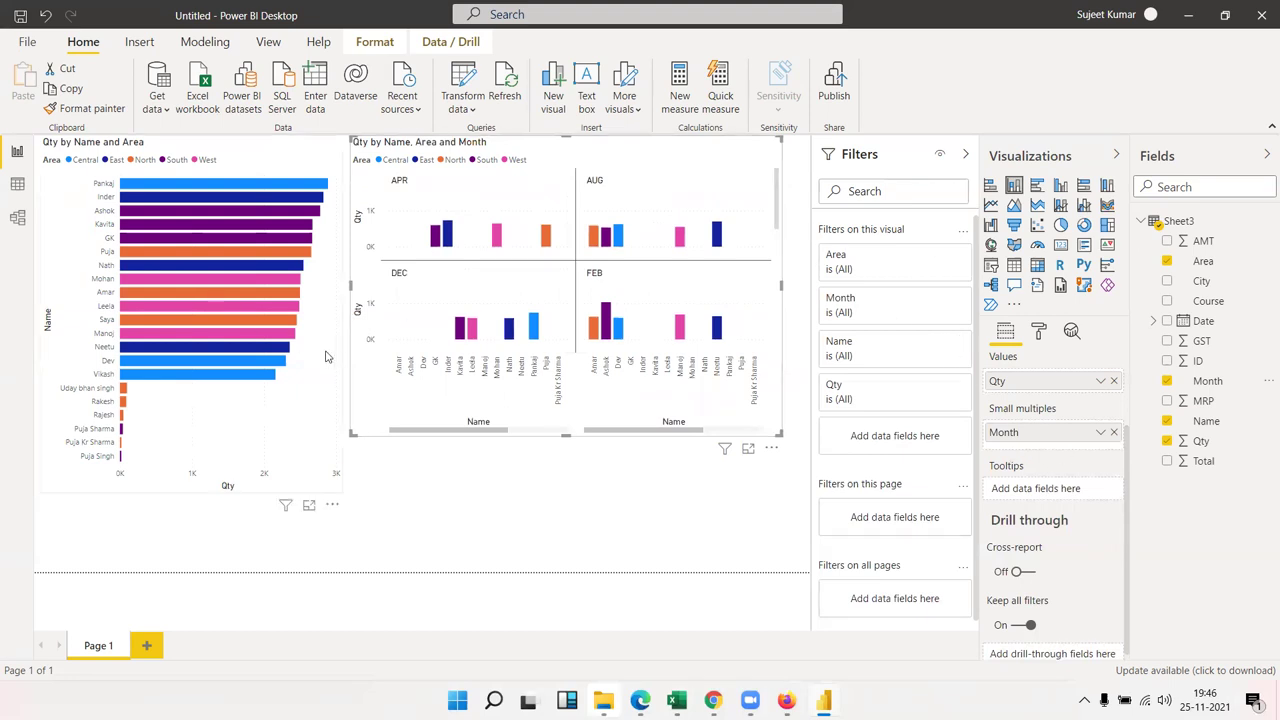
Clear Month small multiples from both charts and add Month to the column chart's tooltips
left_click_drag(1055, 443, 340, 365)
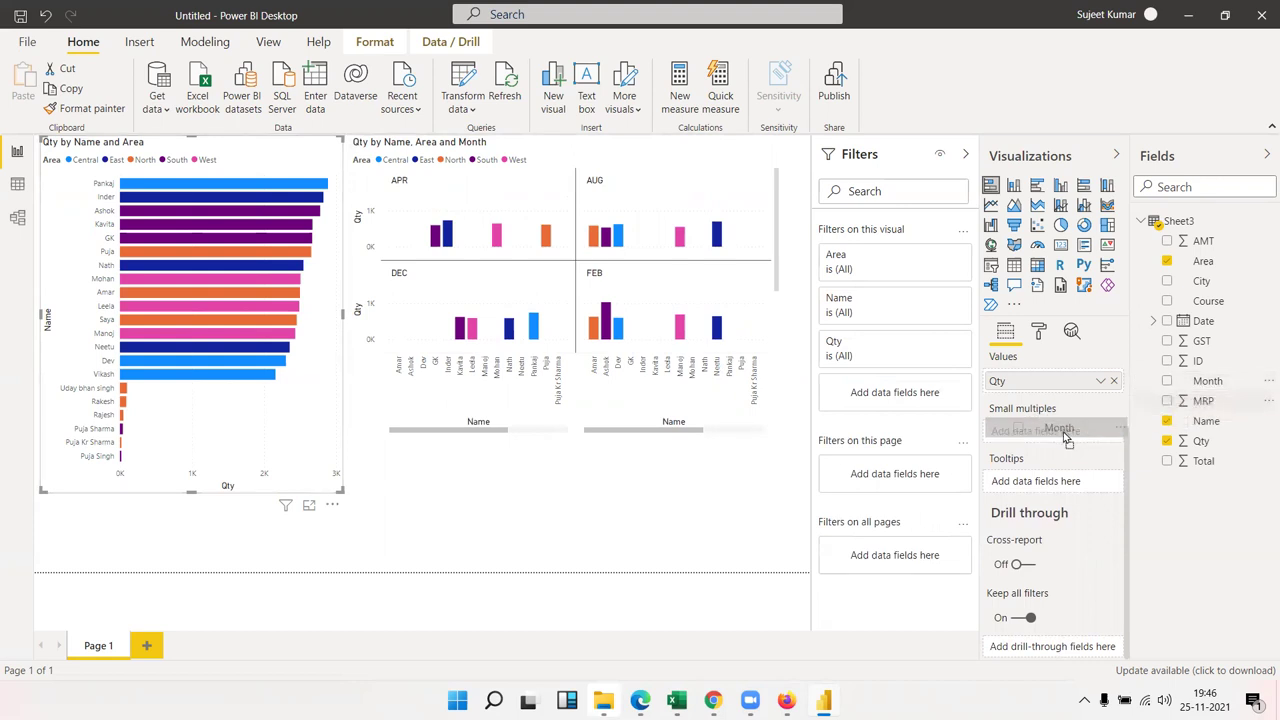
left_click_drag(1235, 392, 1040, 432)
mouse_move(190, 310)
mouse_move(337, 264)
left_mouse_down()
mouse_move(337, 467)
mouse_move(336, 262)
left_mouse_up()
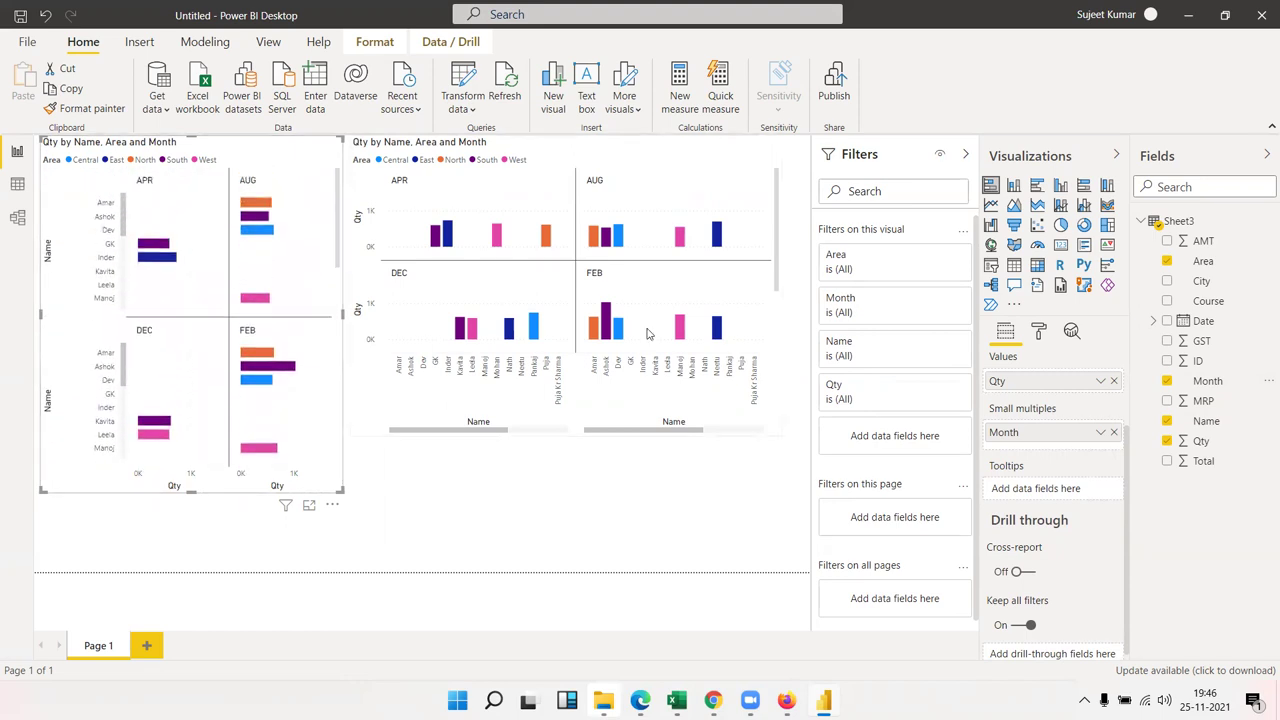
left_click(1113, 433)
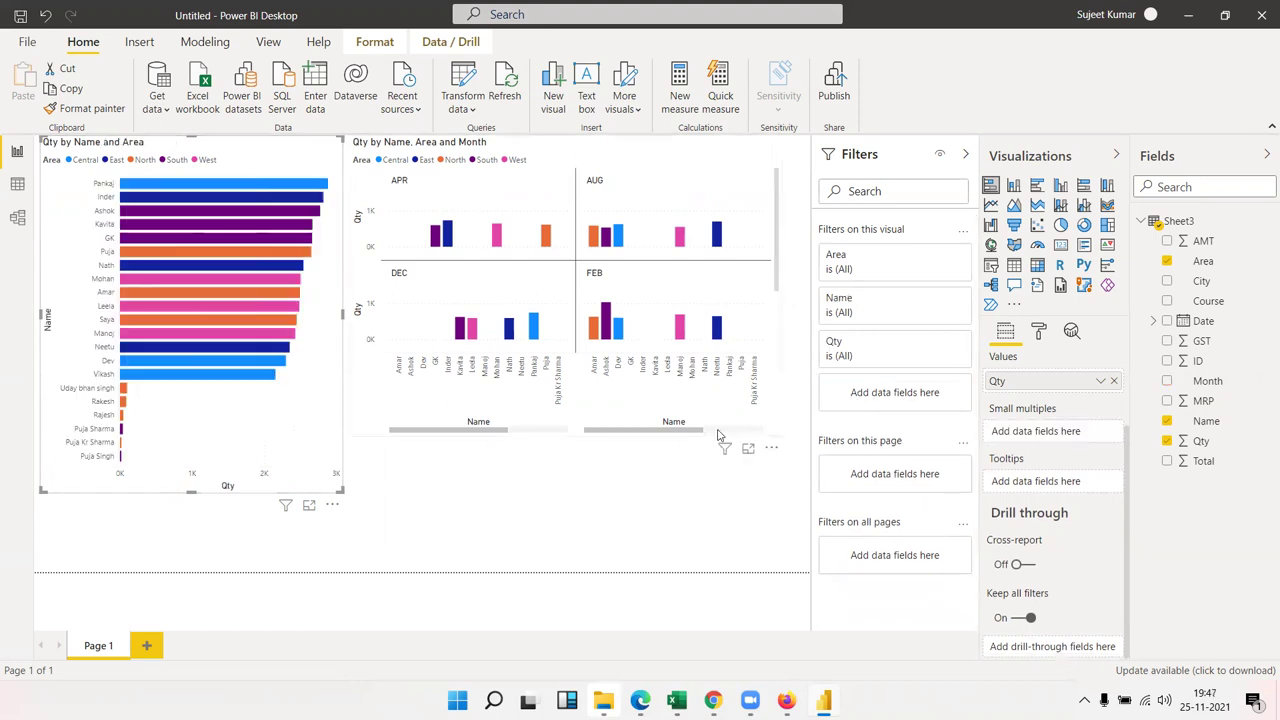
left_click(757, 428)
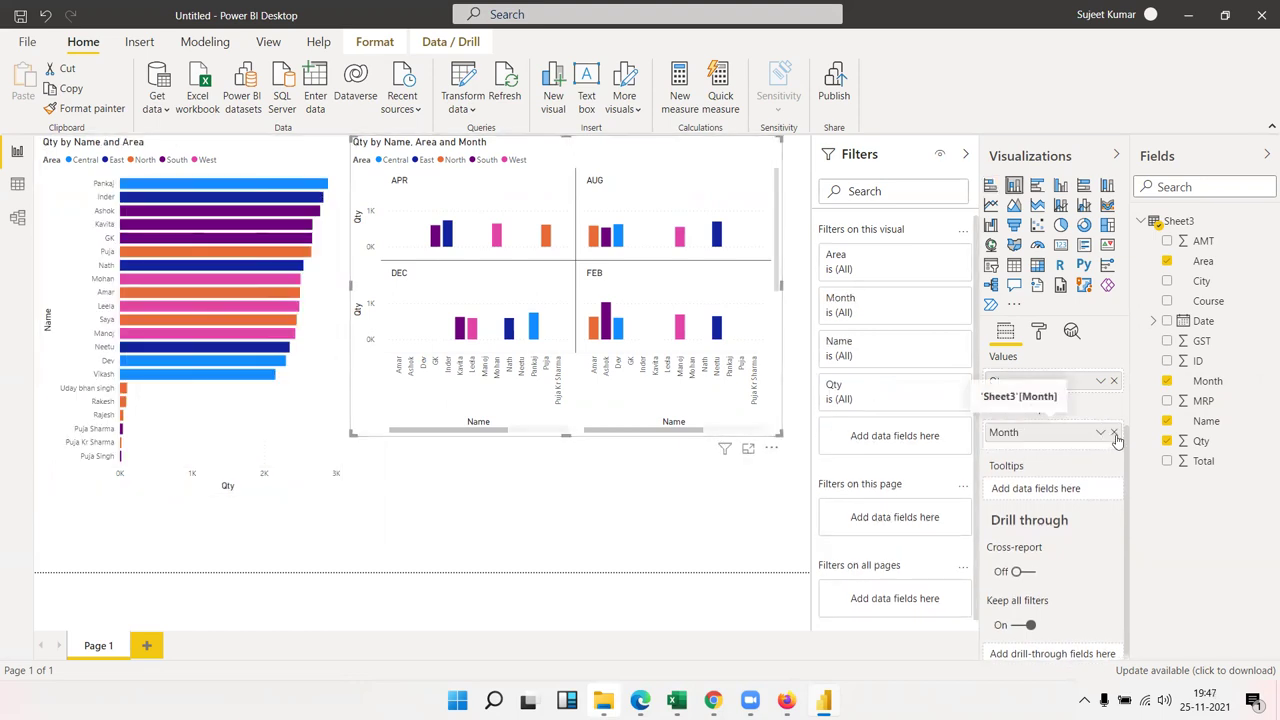
left_click(1114, 434)
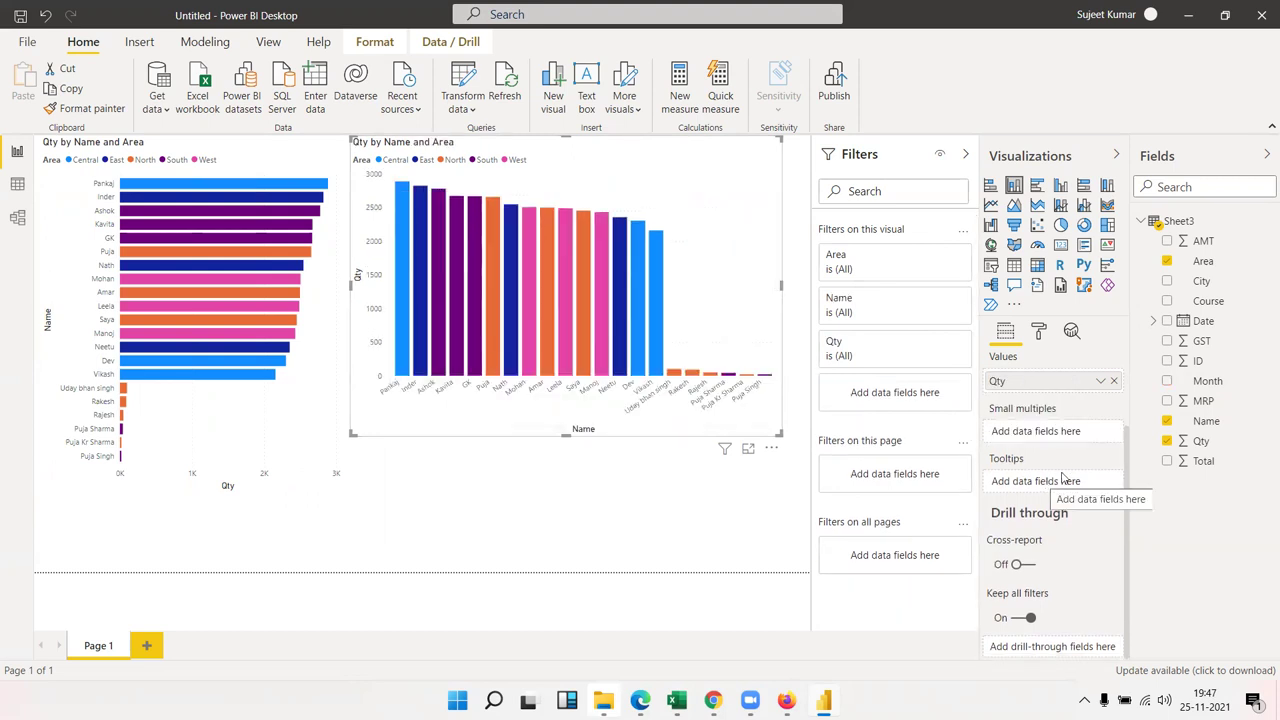
mouse_move(1205, 381)
left_mouse_down()
mouse_move(1212, 416)
mouse_move(1054, 487)
left_mouse_up()
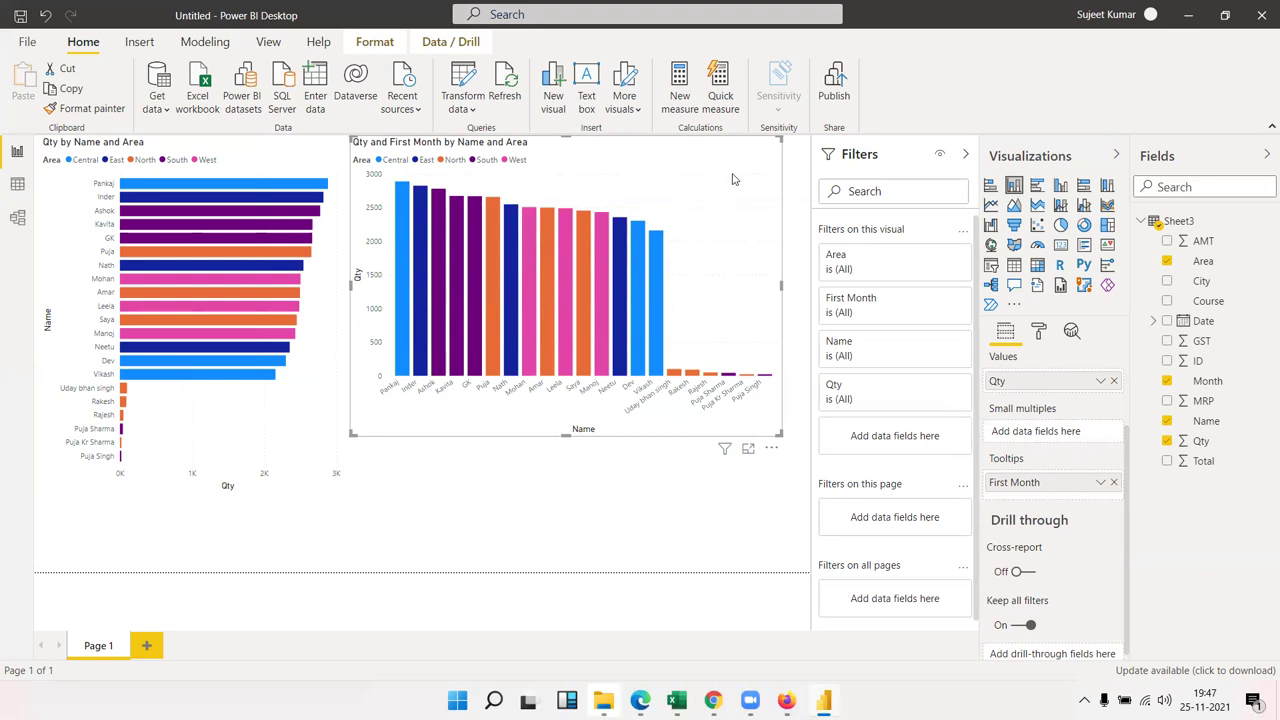
Open the column chart's format options and review the General settings
left_click(1039, 338)
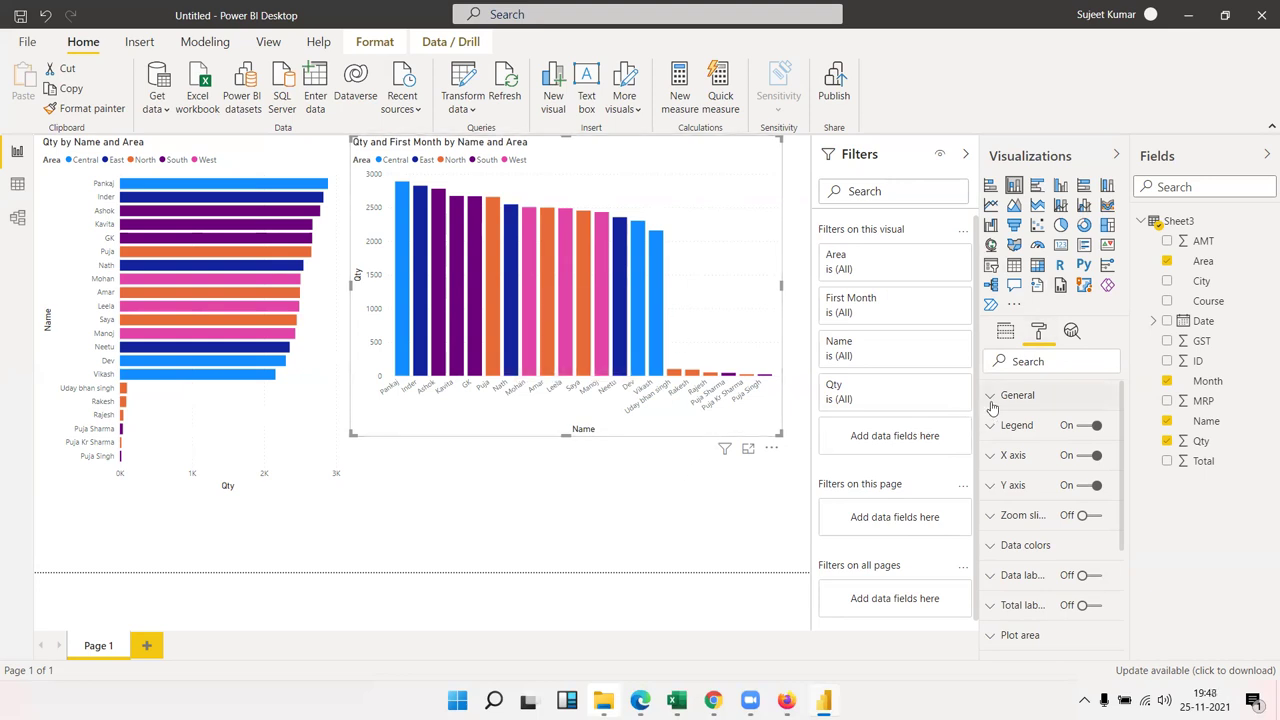
left_click(992, 397)
scroll(1048, 466, "down", 5)
scroll(1048, 462, "up", 2)
scroll(1045, 455, "up", 2)
scroll(1040, 450, "up", 1)
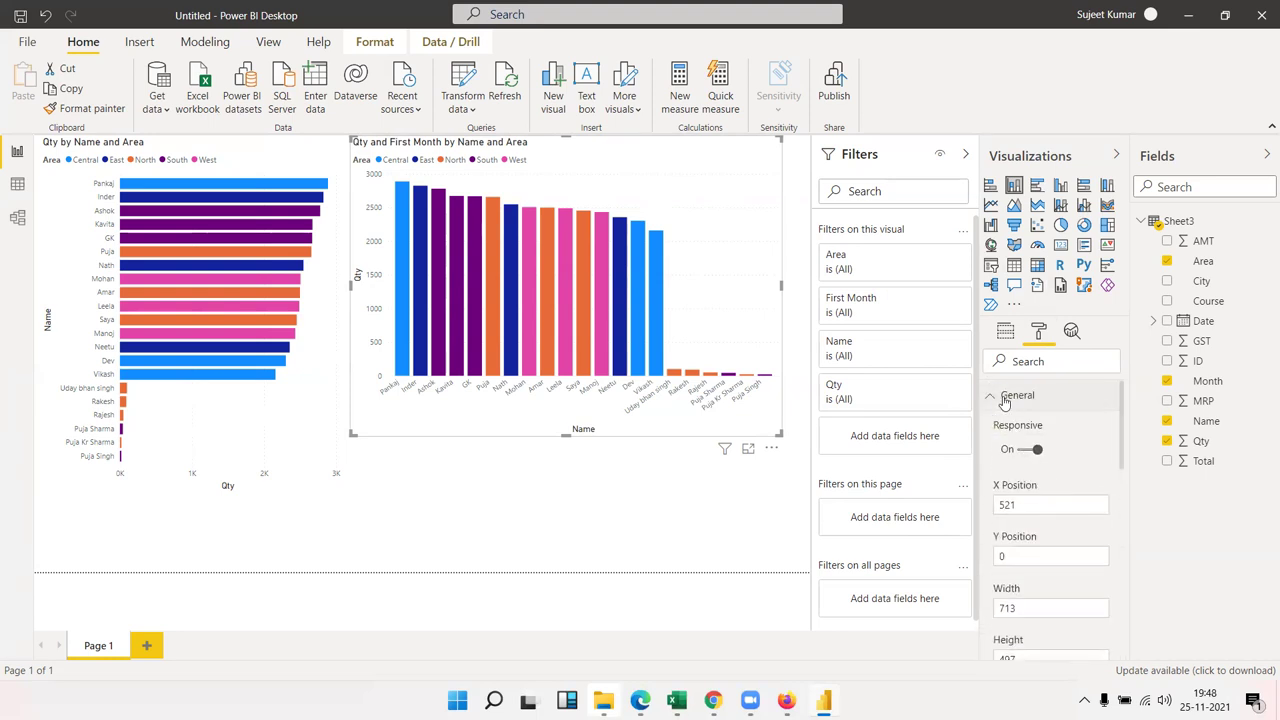
left_click(1005, 398)
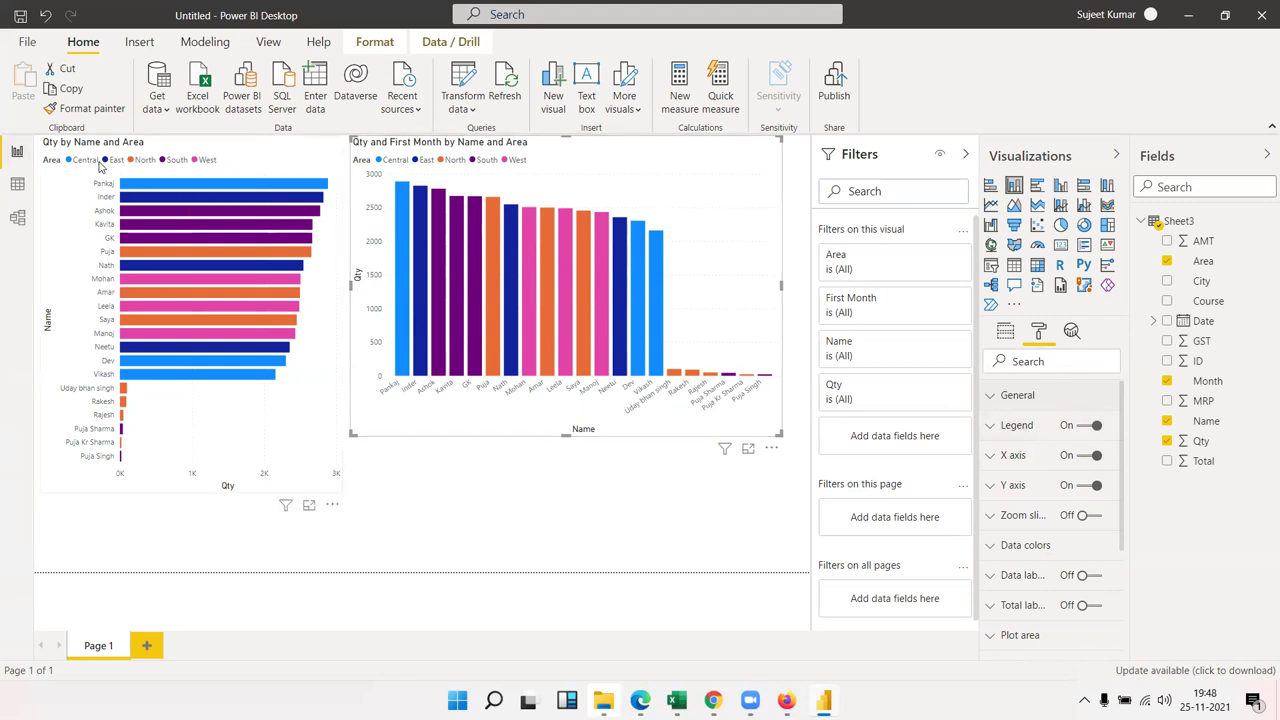
Try the legend options, keeping the legend shown at the top with its title on
left_click(1080, 428)
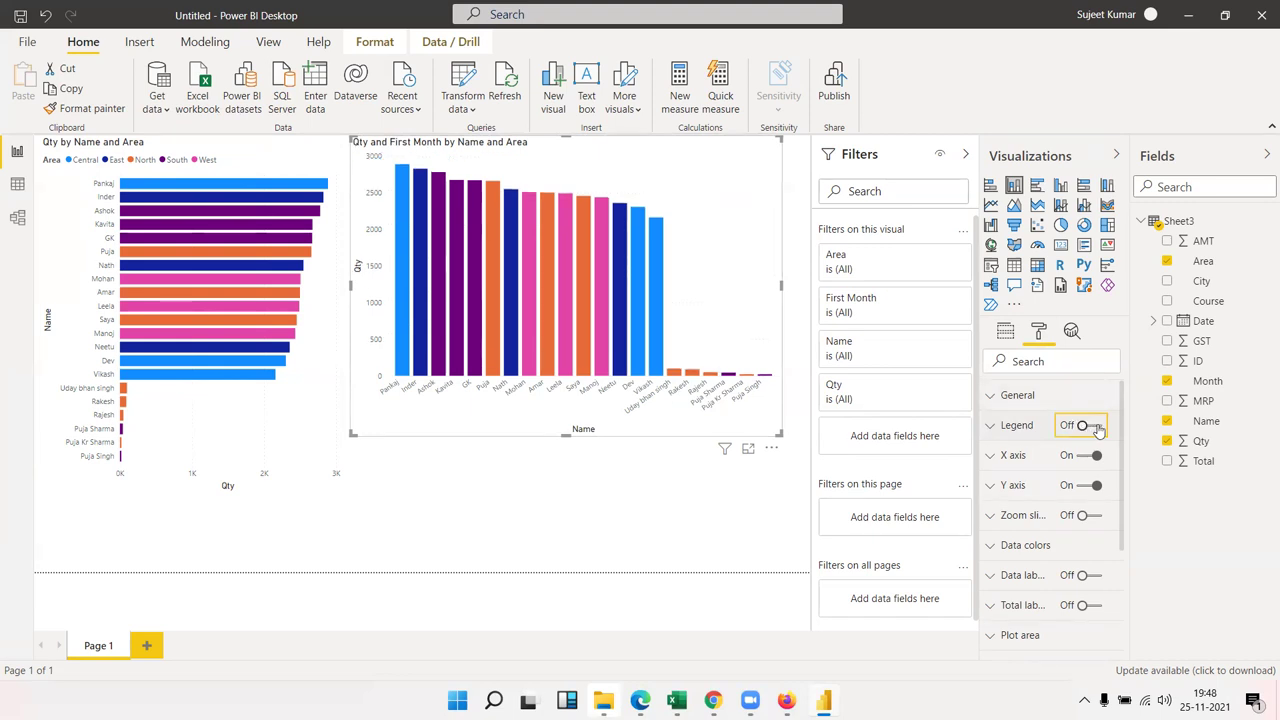
left_click(1098, 428)
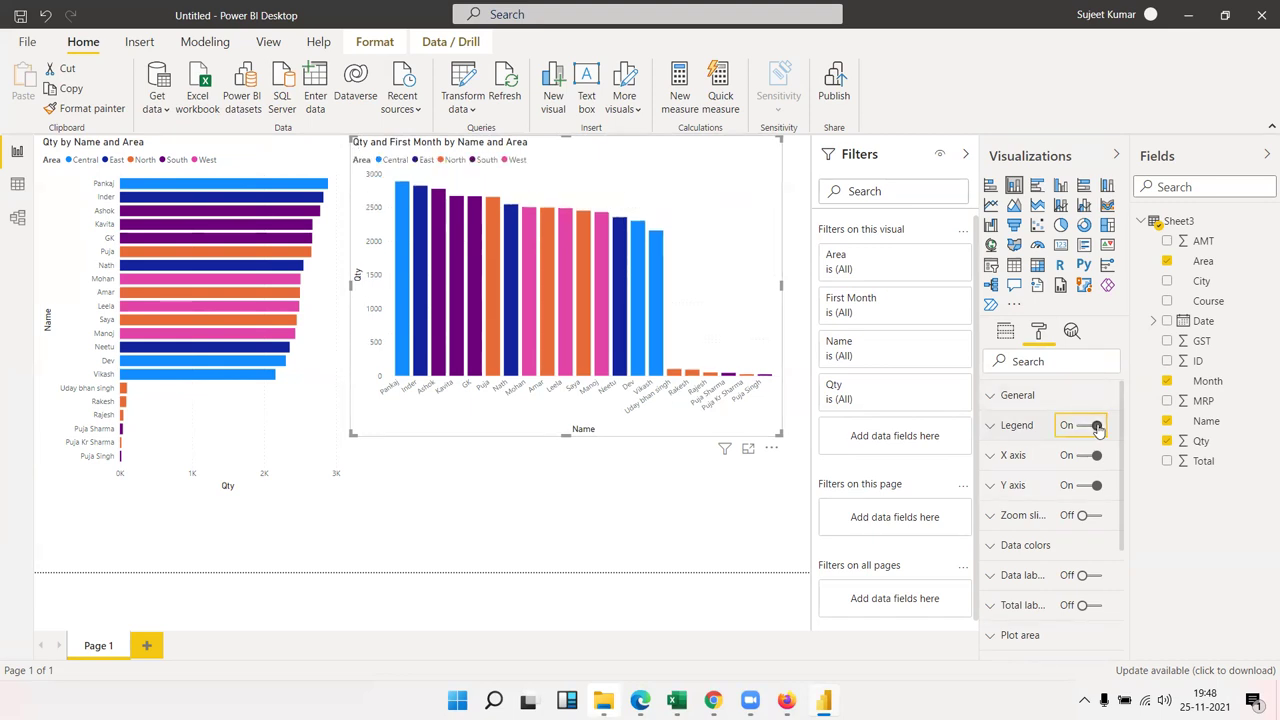
left_click(1020, 430)
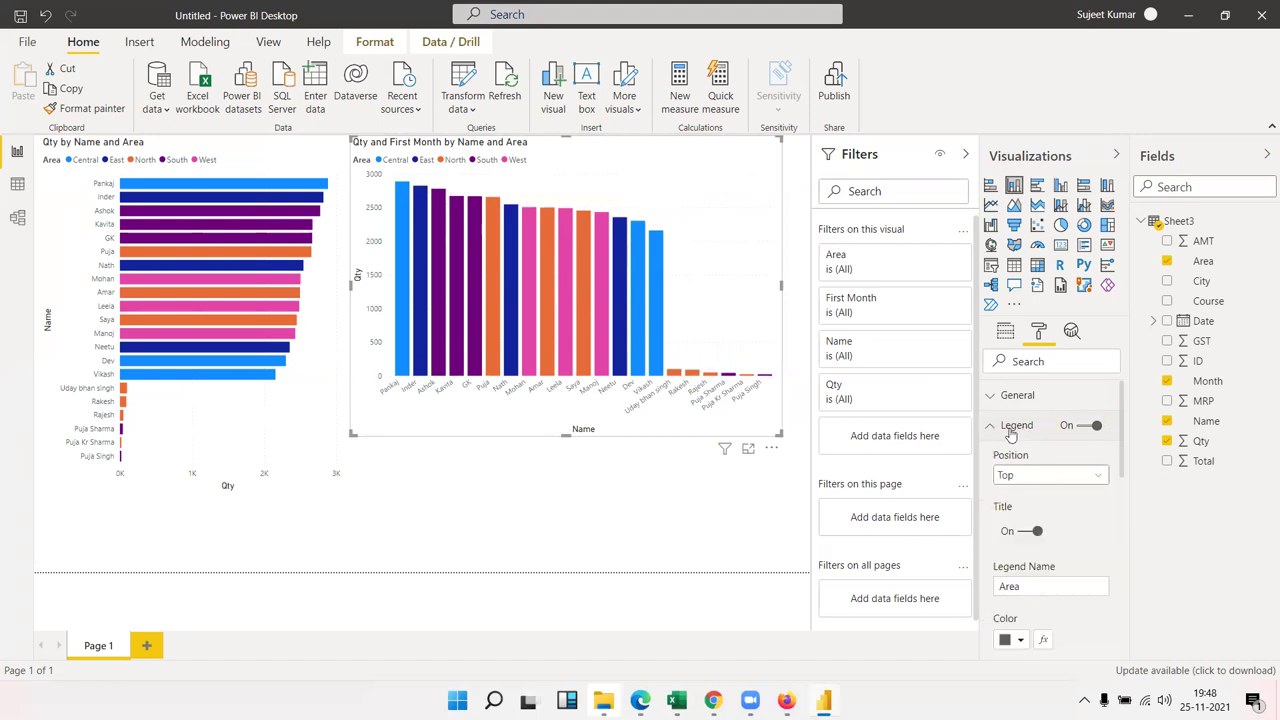
left_click(1020, 483)
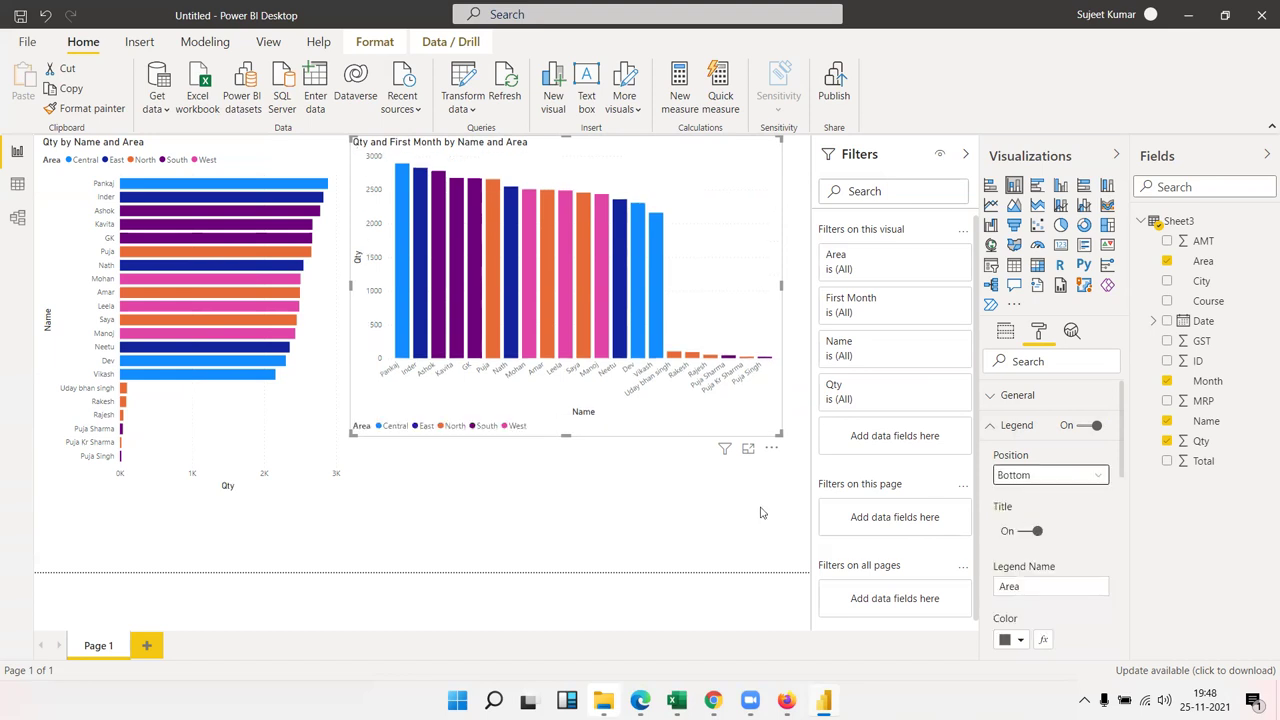
left_click(1015, 478)
left_click(1016, 492)
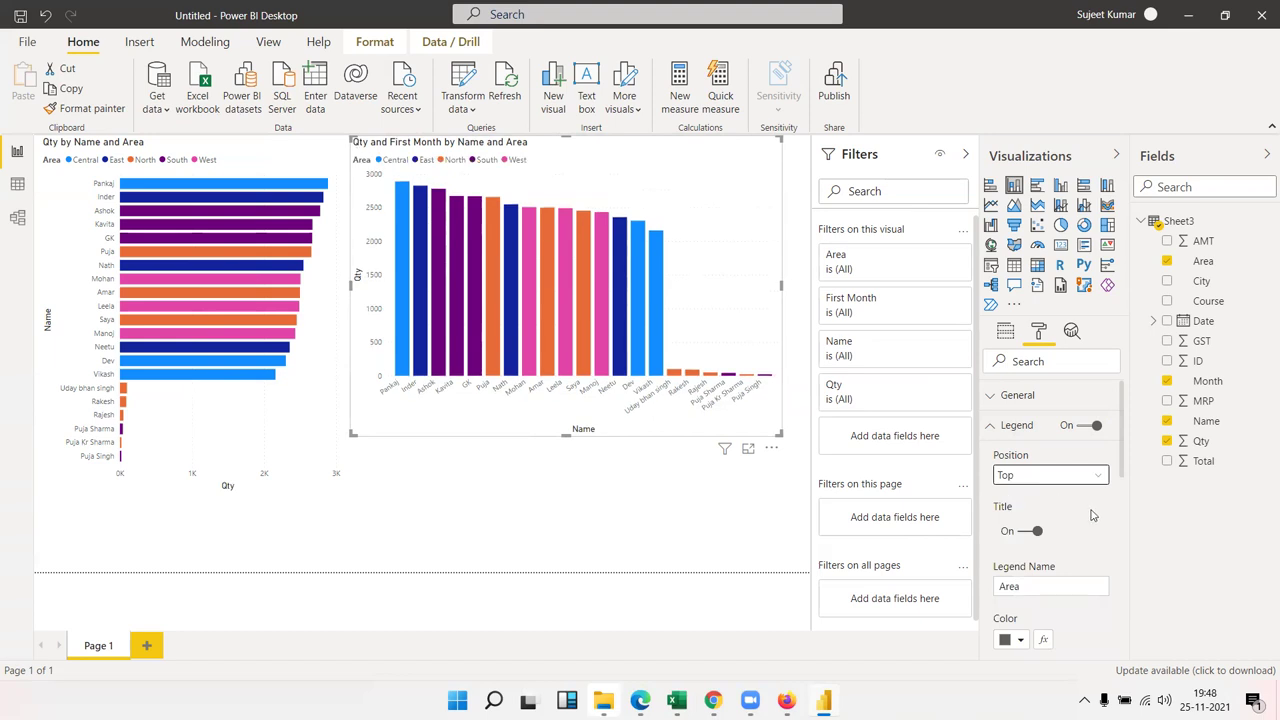
left_click(1023, 533)
left_click(1035, 534)
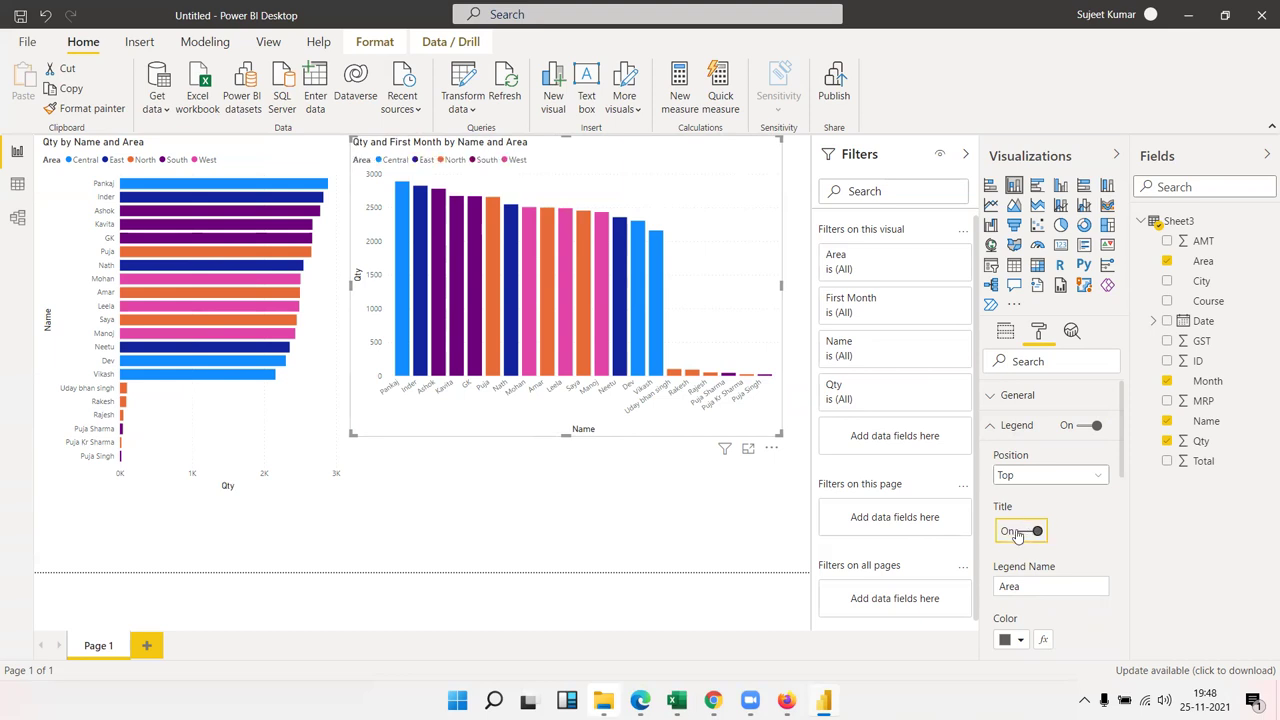
left_click(1017, 535)
left_click(1043, 535)
Replace the legend title text with 'Sales of Area'
left_click_drag(1123, 443, 1123, 486)
left_click(1048, 459)
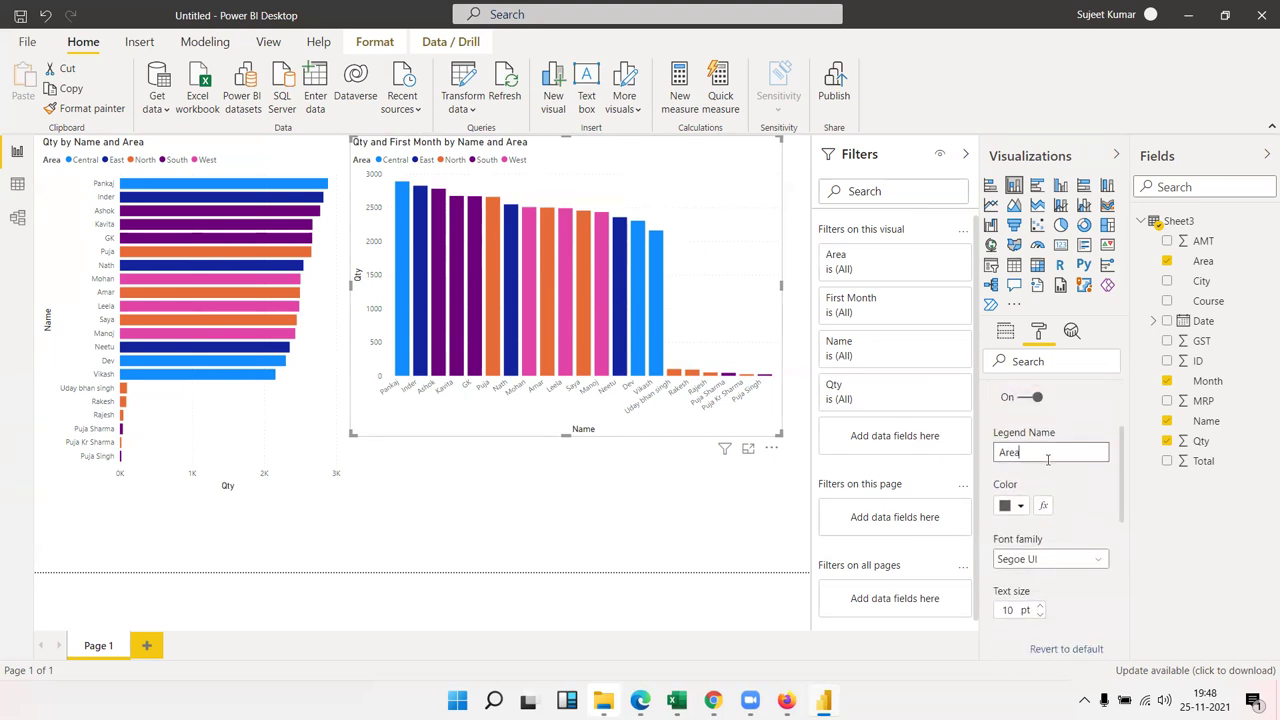
key("BackSpace")
key("BackSpace")
key("BackSpace")
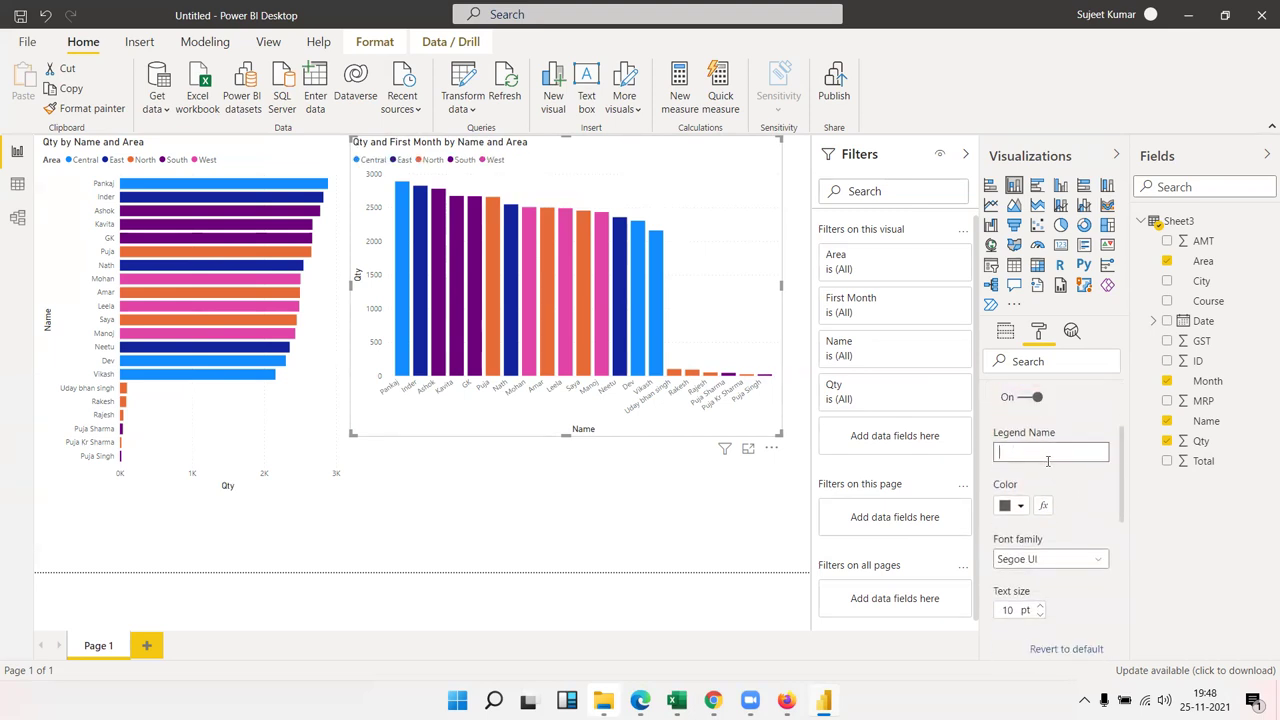
type("Sales")
key("Return")
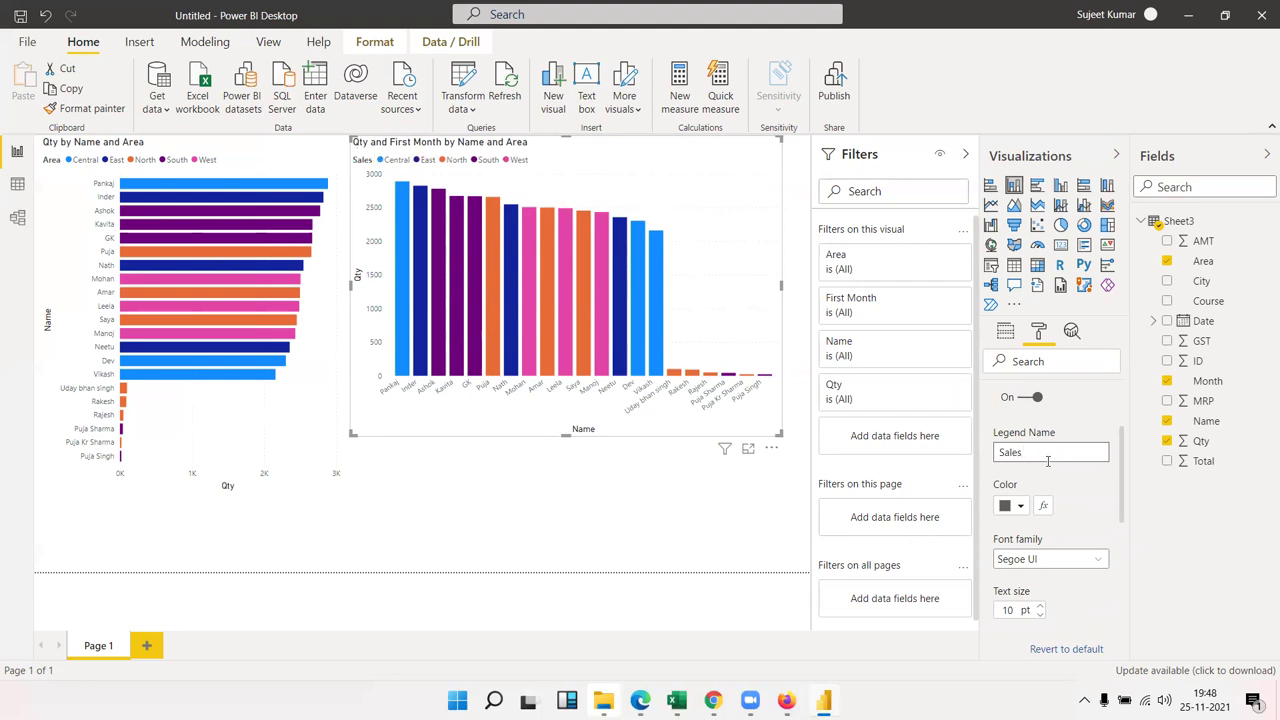
type("od")
key("BackSpace")
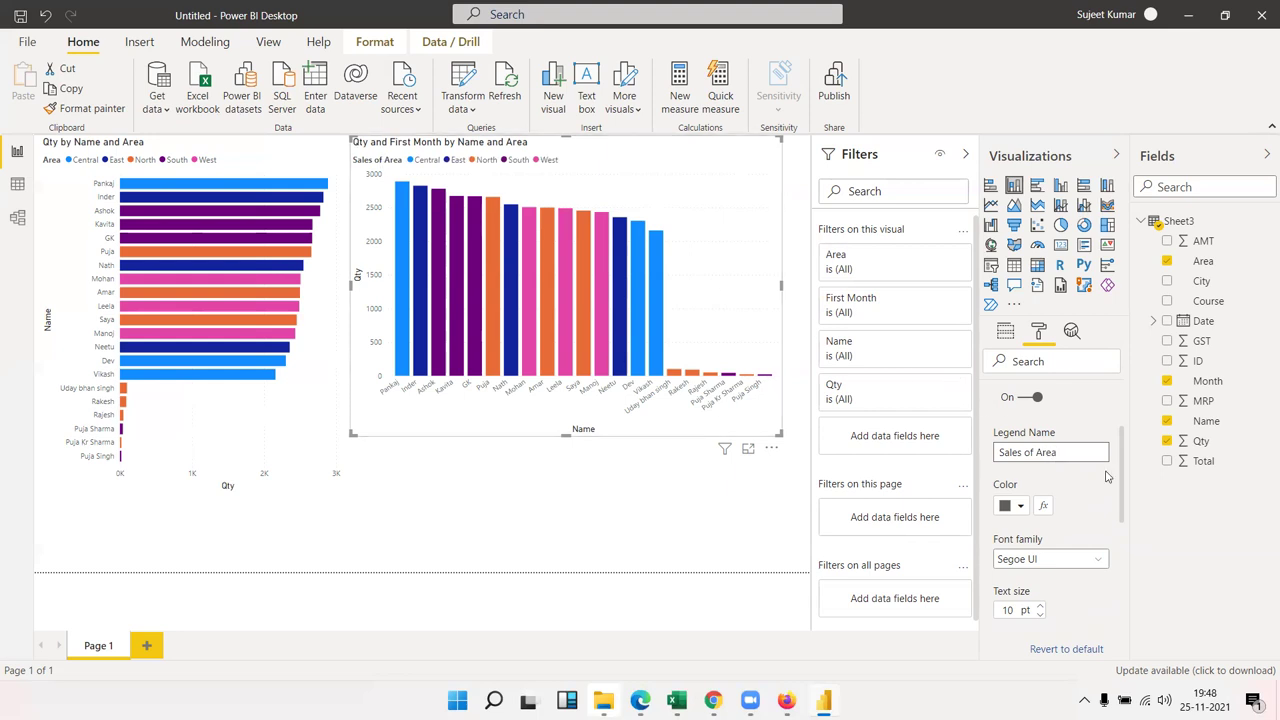
left_click(1080, 485)
Set the Name axis labels to dark blue at 12 pt
left_click_drag(1120, 497, 1115, 570)
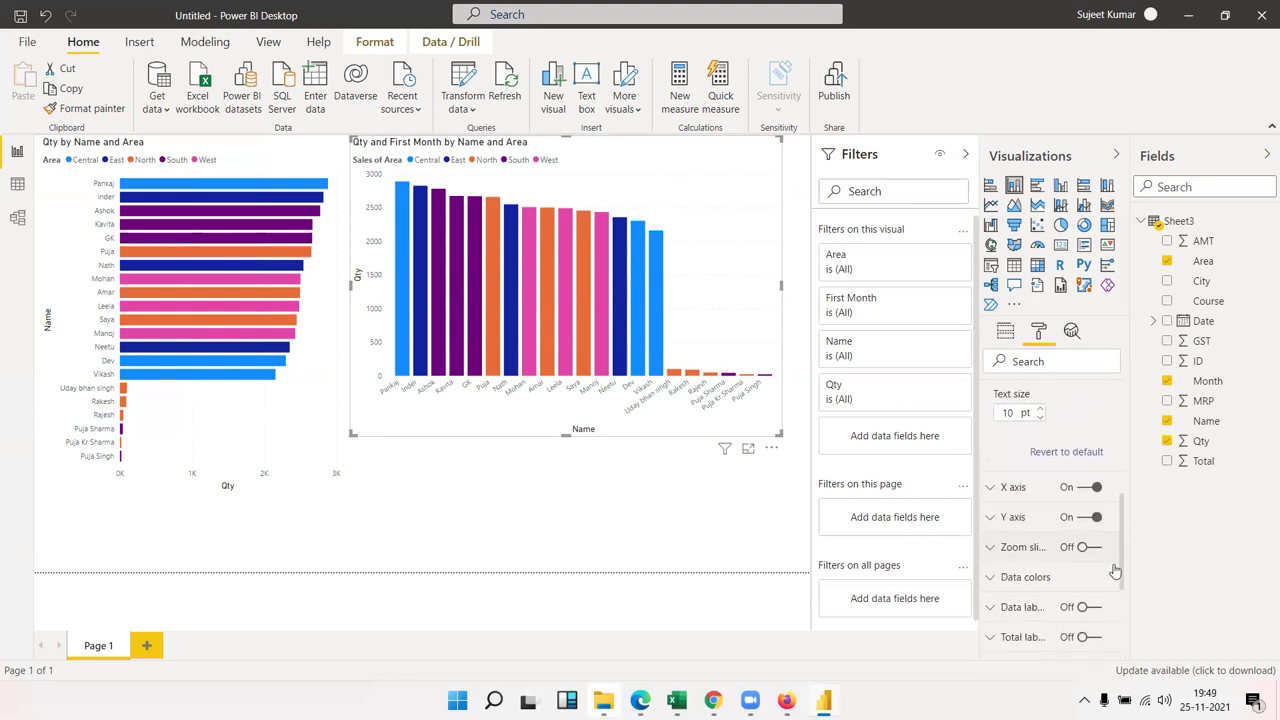
left_click(1020, 480)
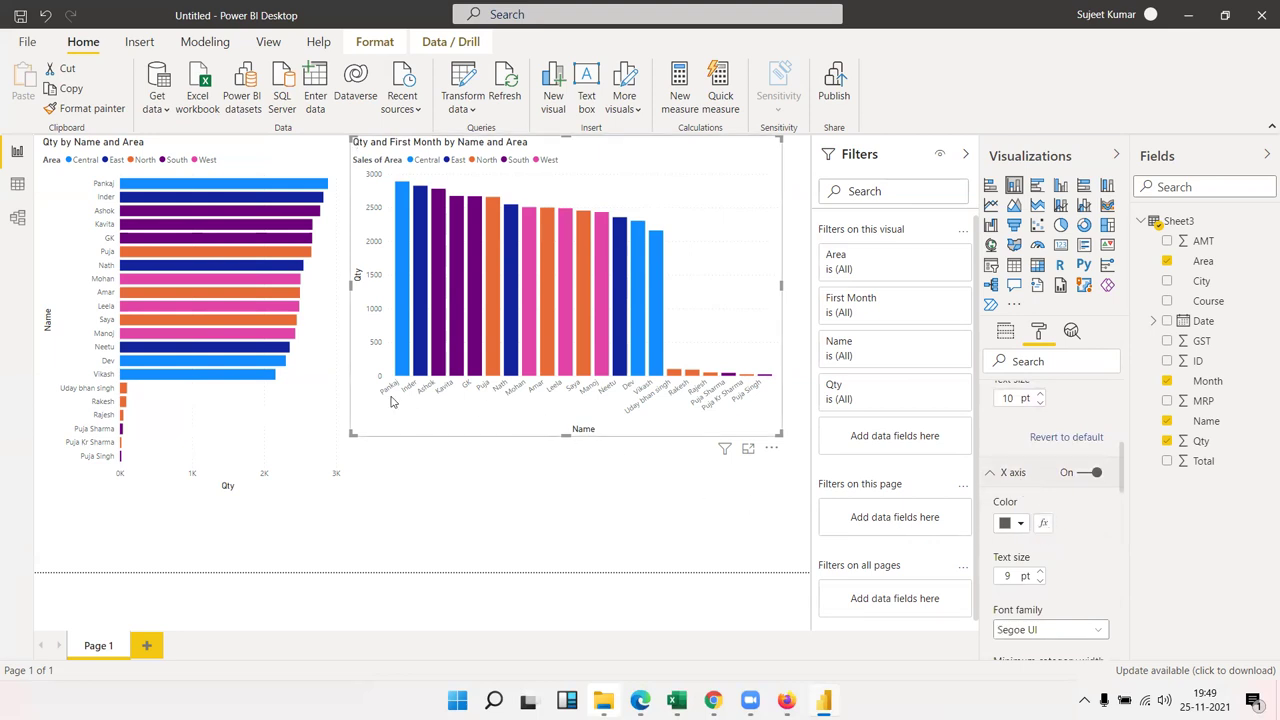
left_click(1025, 530)
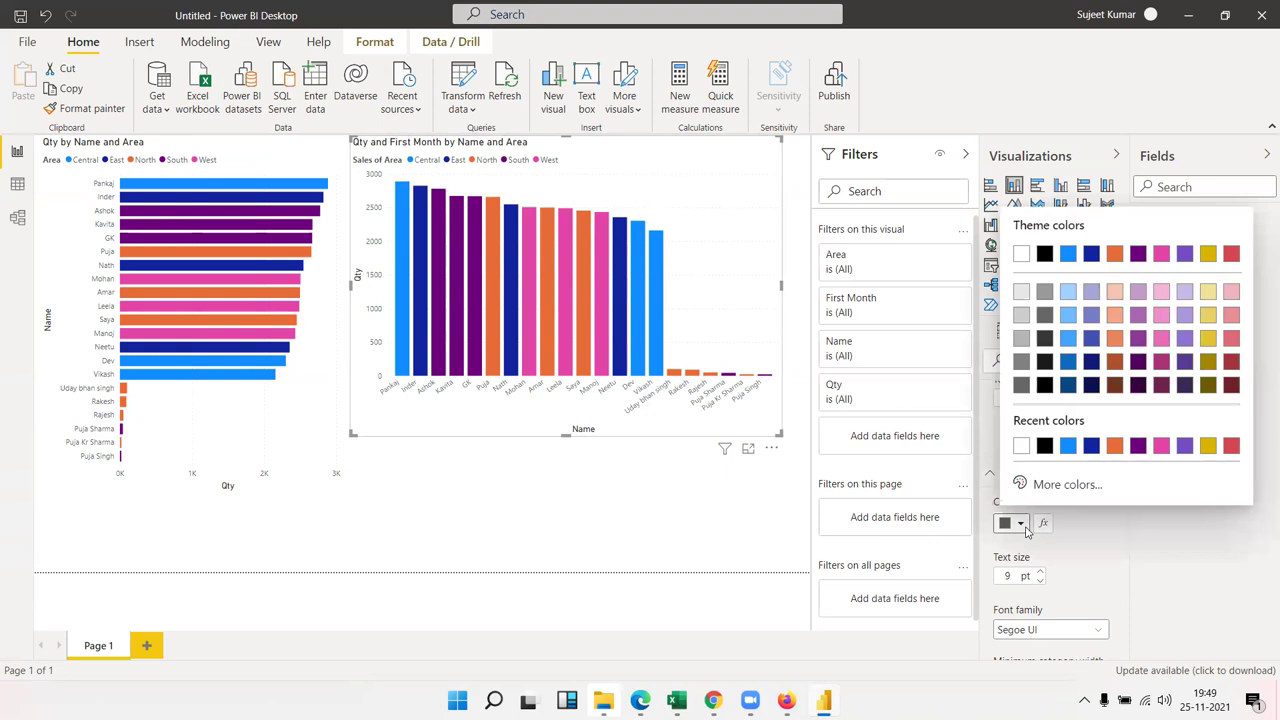
left_click(1045, 447)
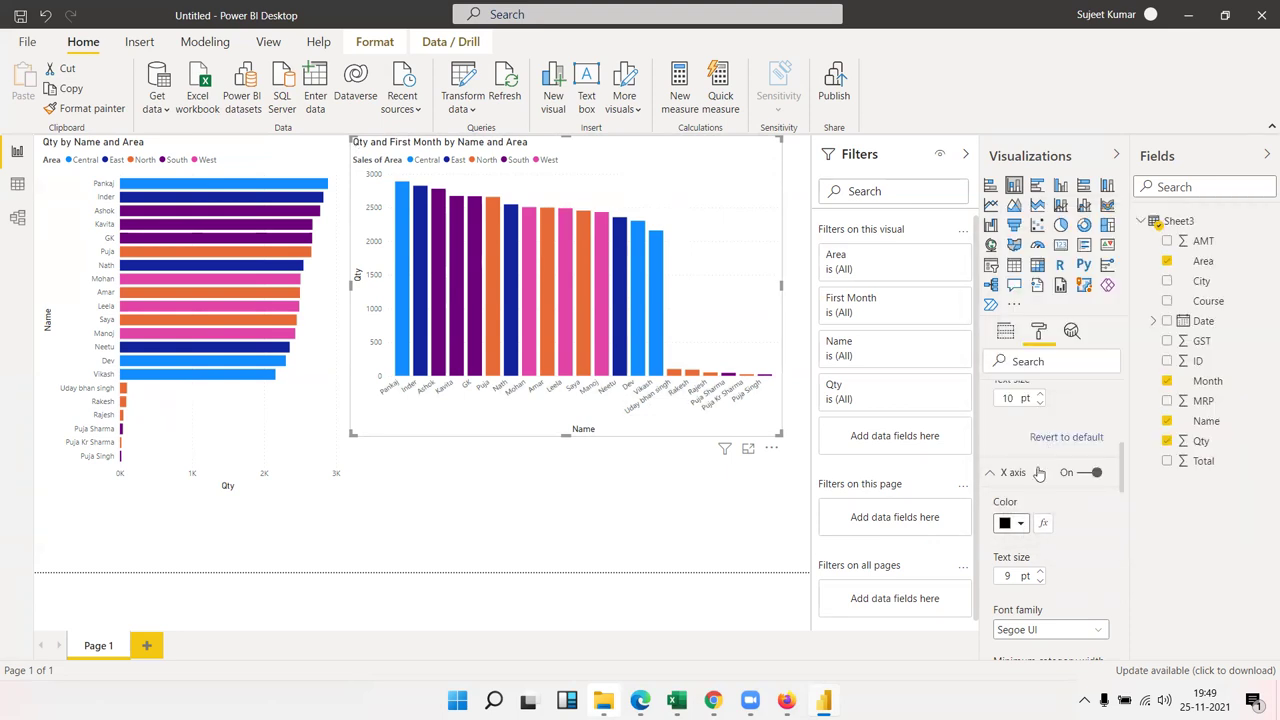
left_click(1019, 527)
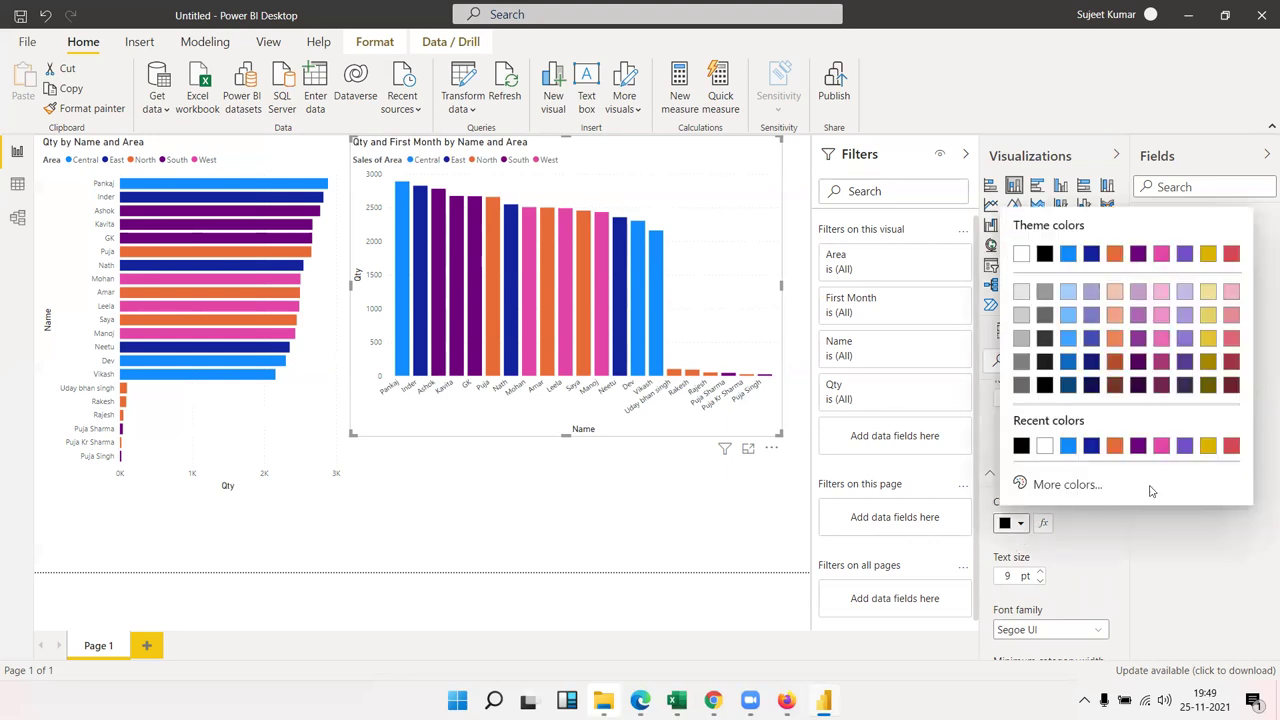
left_click(1091, 254)
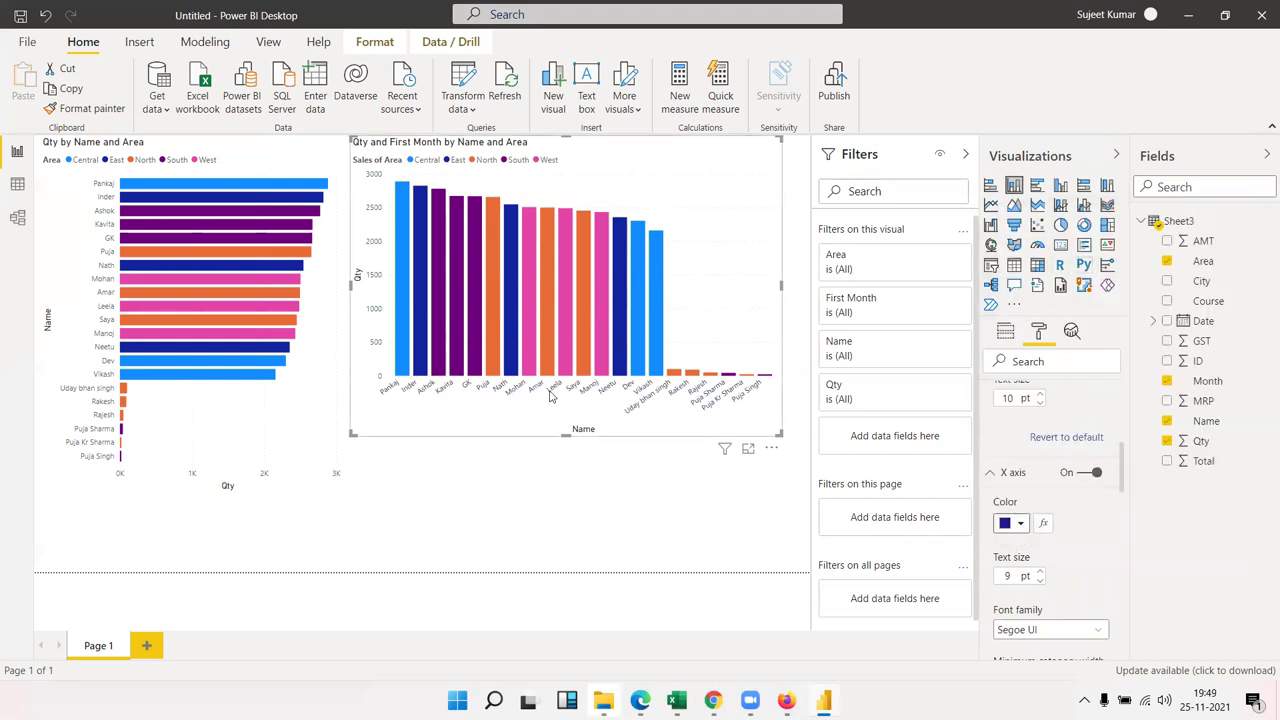
left_click(1041, 572)
left_click(1041, 572)
left_click(1041, 572)
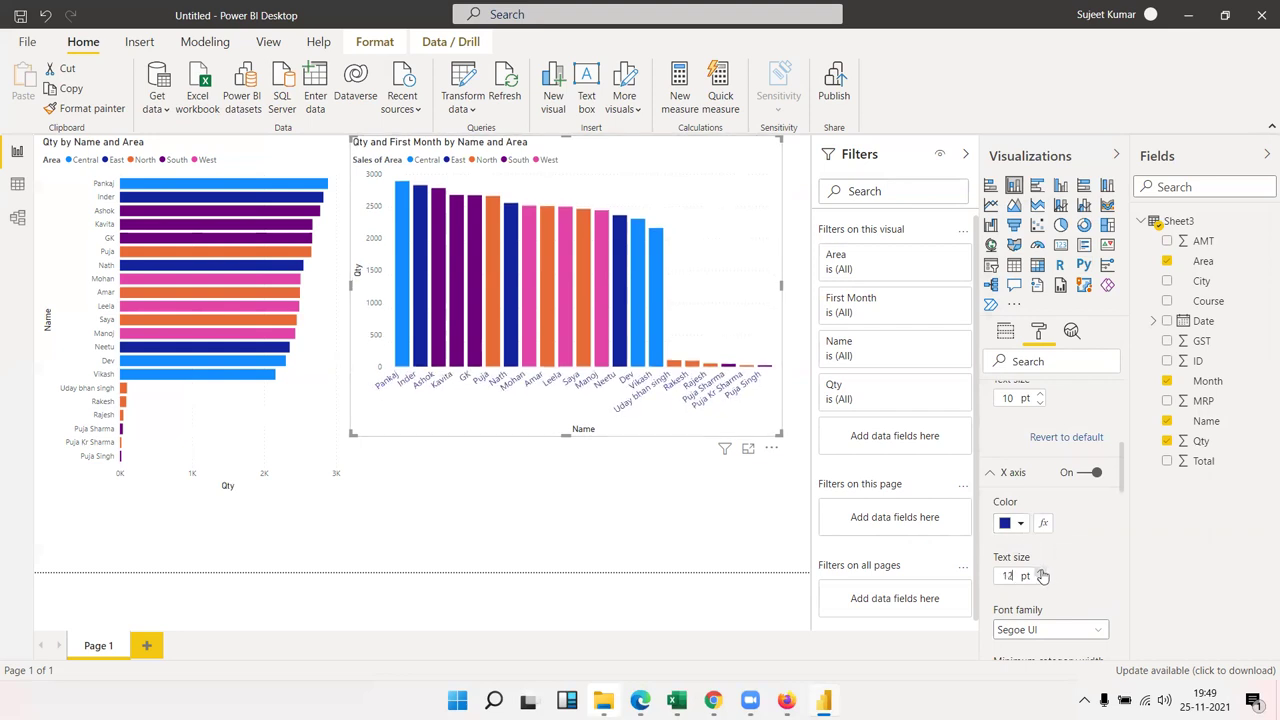
left_click_drag(1122, 490, 1127, 521)
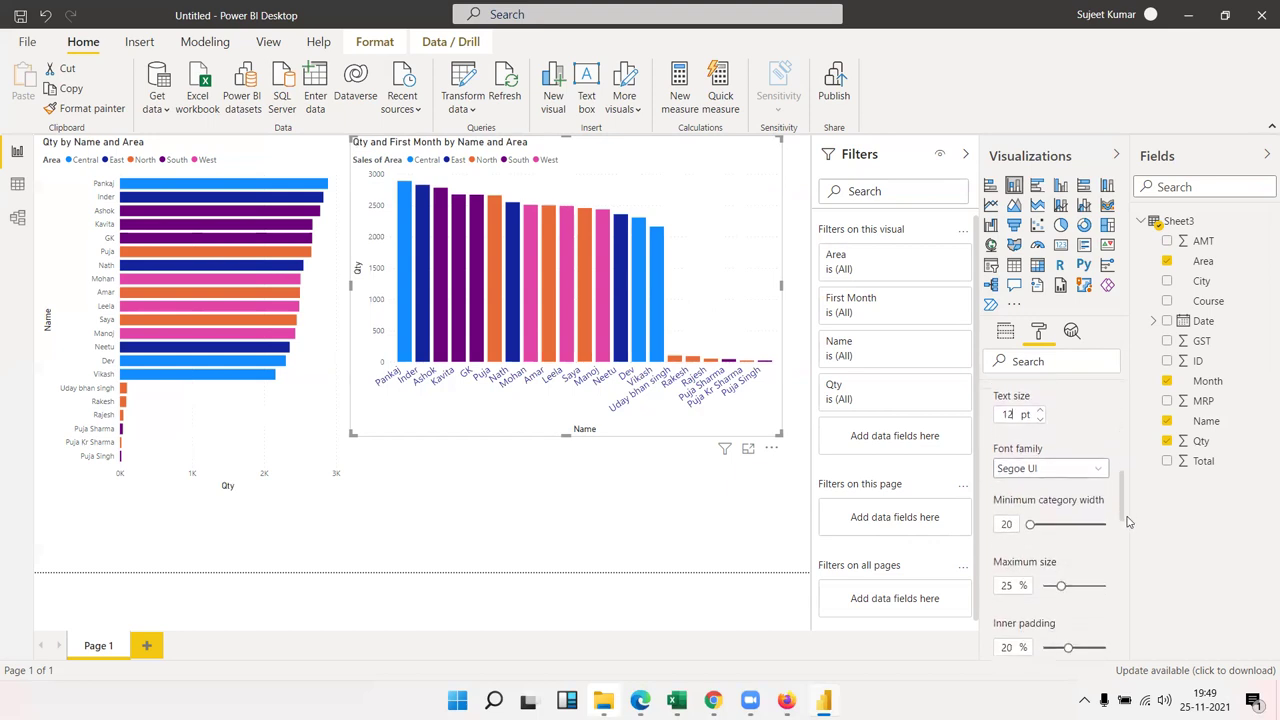
Adjust the X axis minimum category width to widen the columns
scroll(1090, 520, "down", 1)
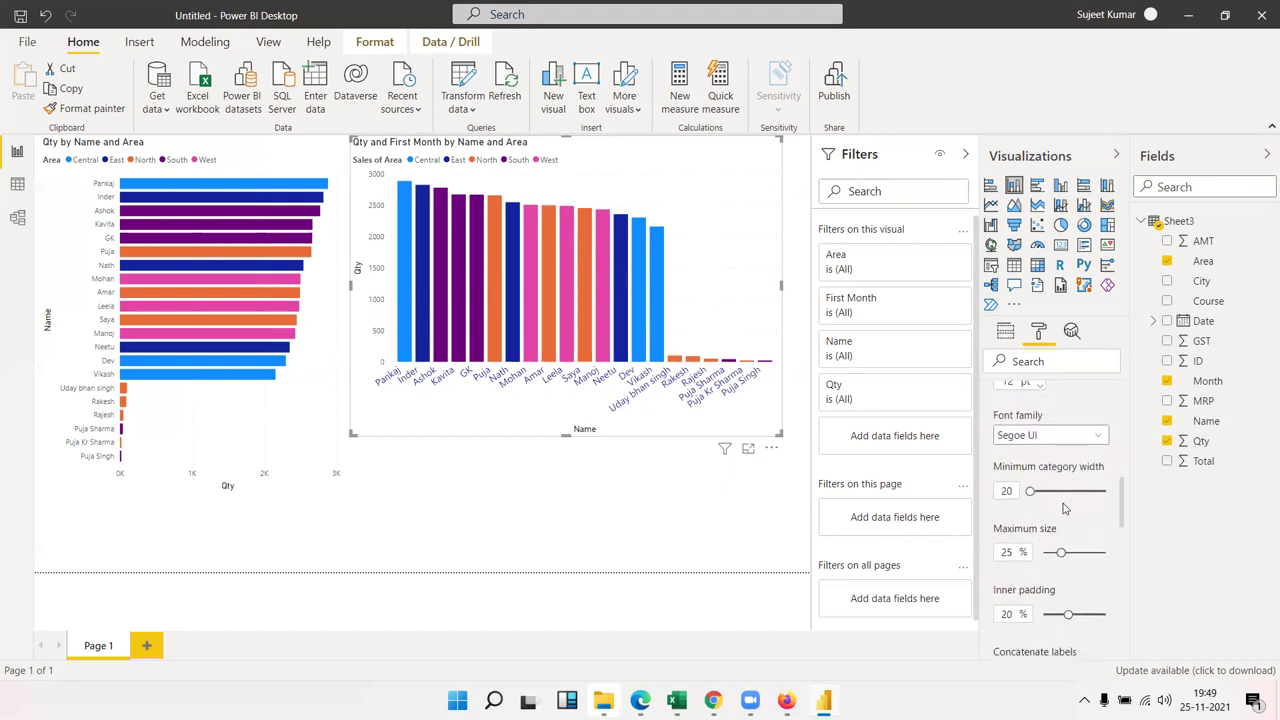
mouse_move(1034, 491)
left_mouse_down()
mouse_move(1048, 491)
mouse_move(1035, 491)
left_mouse_up()
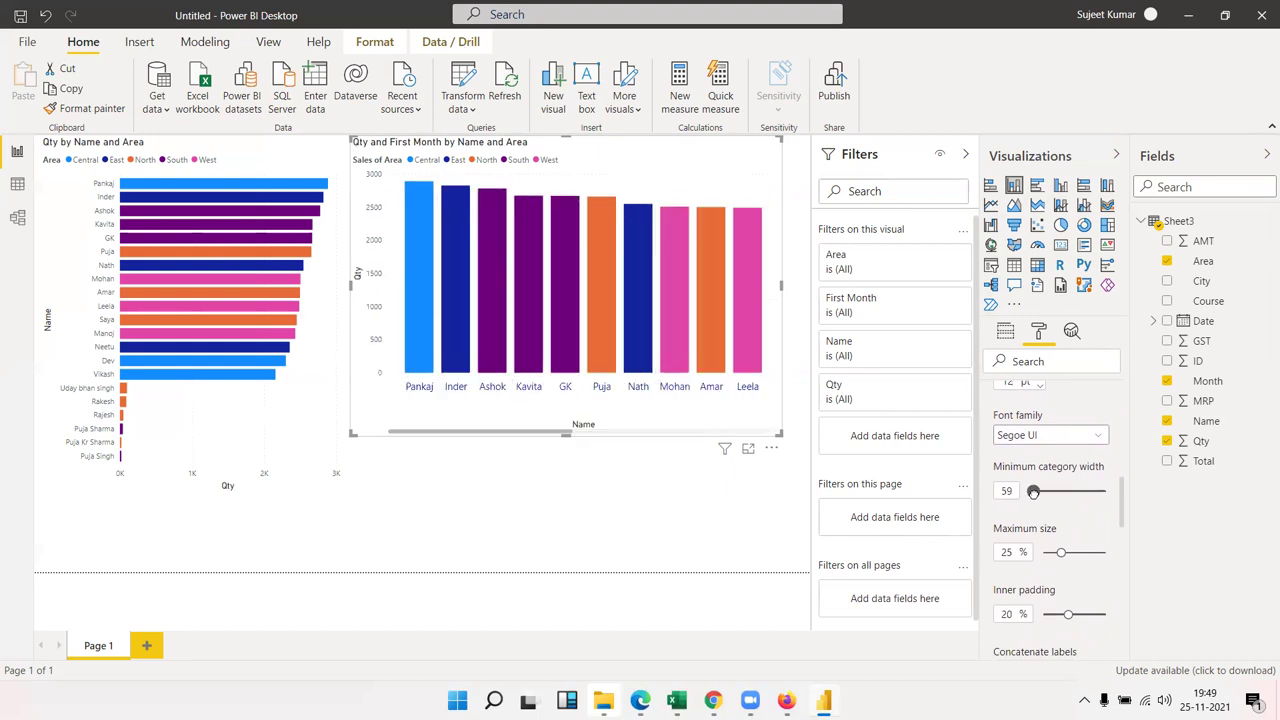
left_click_drag(1035, 491, 1048, 491)
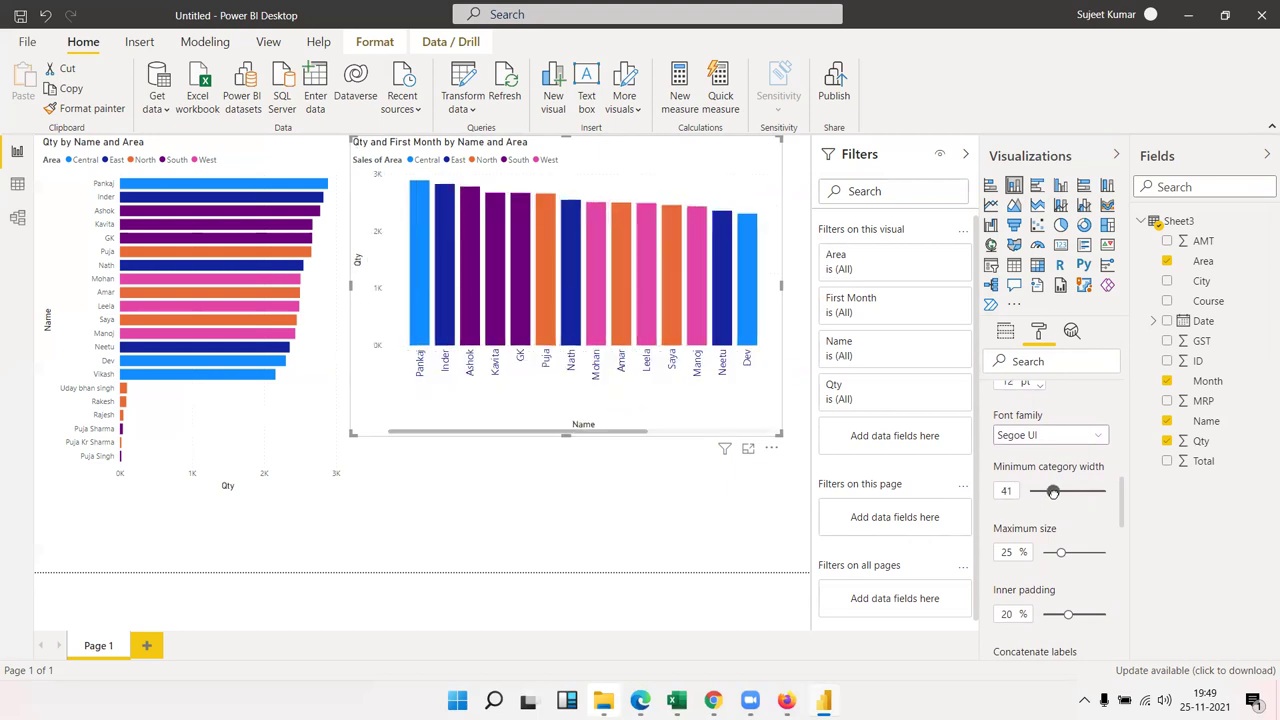
left_click_drag(1048, 491, 1030, 491)
left_click_drag(1121, 516, 1123, 557)
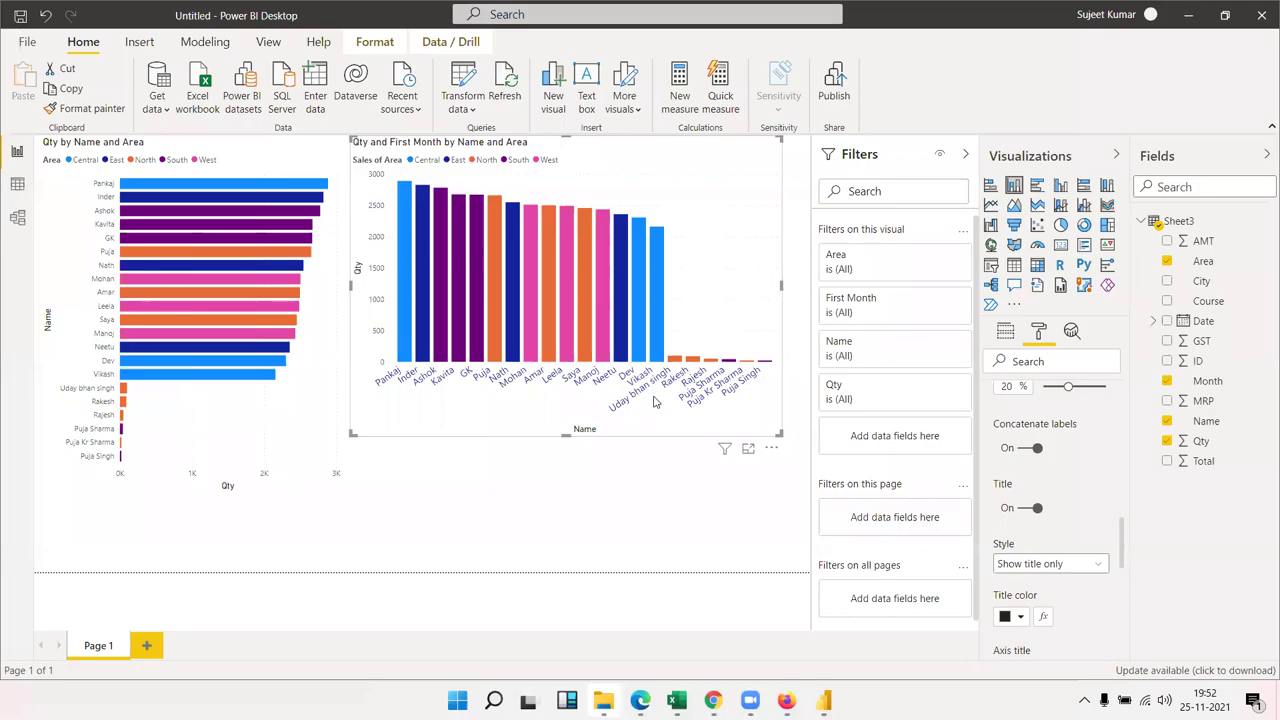
Try toggling concatenated labels and the Name axis title, leaving both on
left_click(1021, 449)
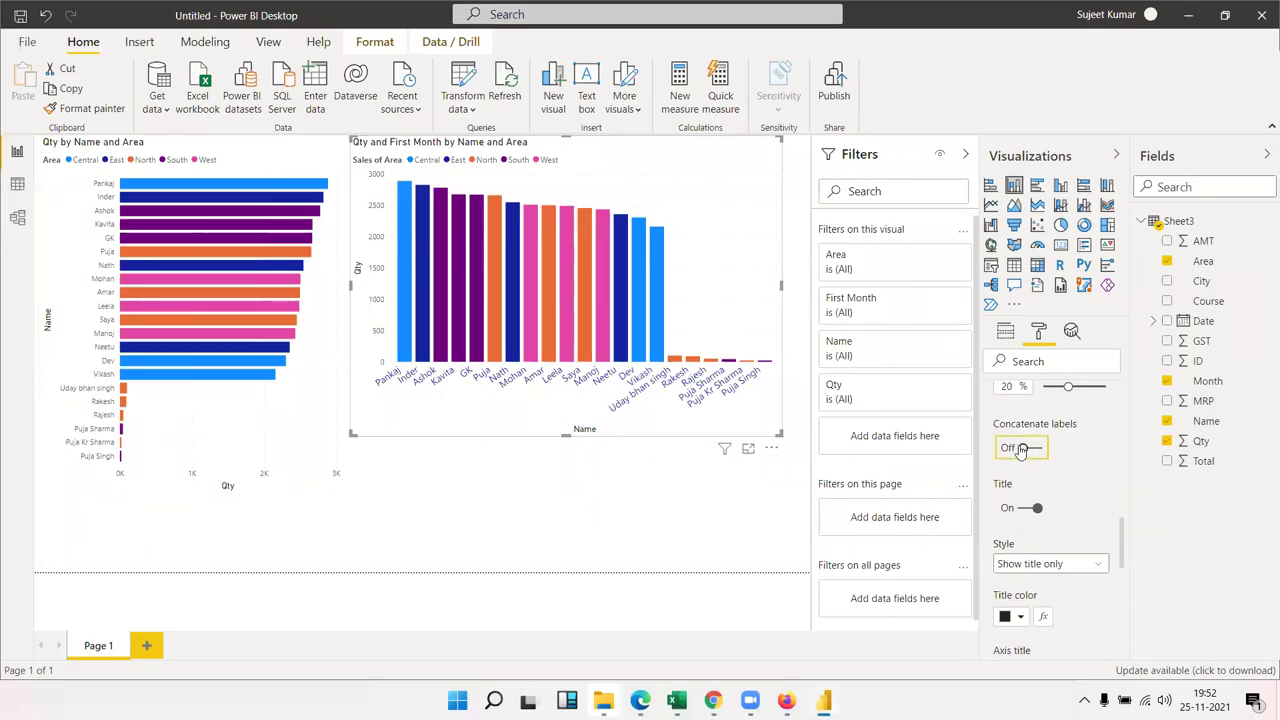
left_click(1030, 449)
left_click(1032, 508)
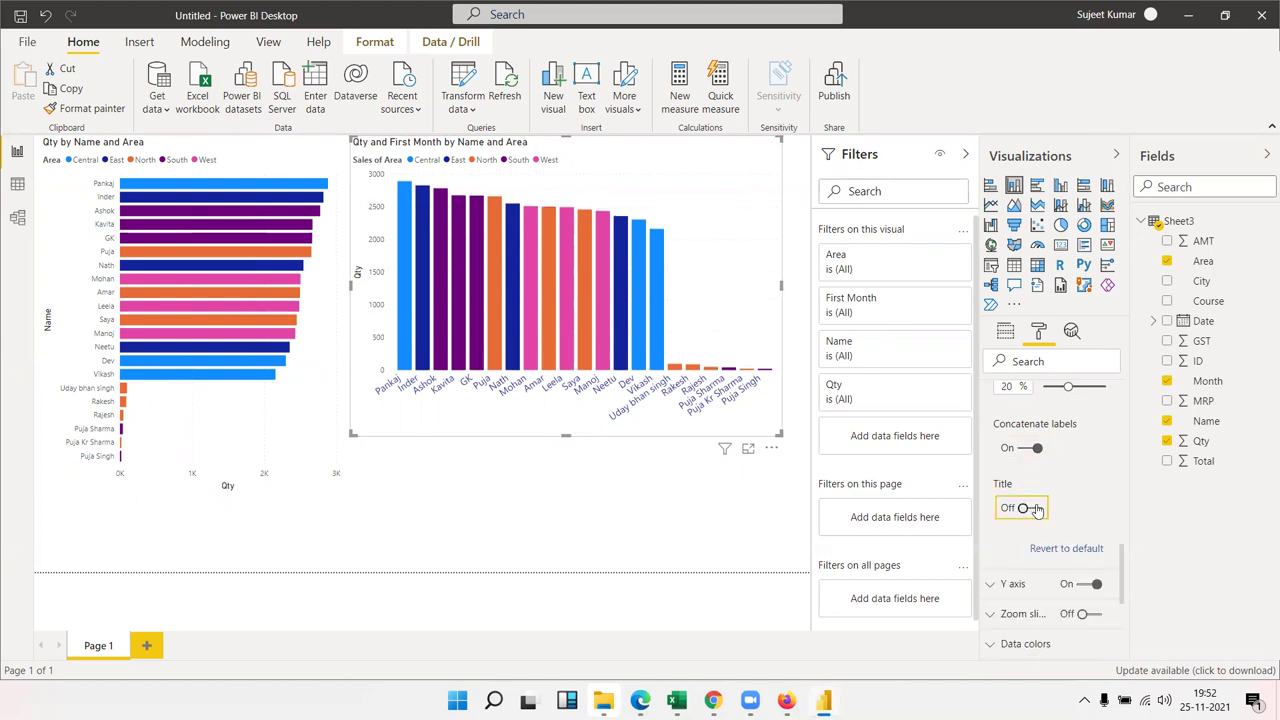
left_click(1035, 510)
scroll(1121, 547, "down", 1)
left_click_drag(1121, 547, 1123, 614)
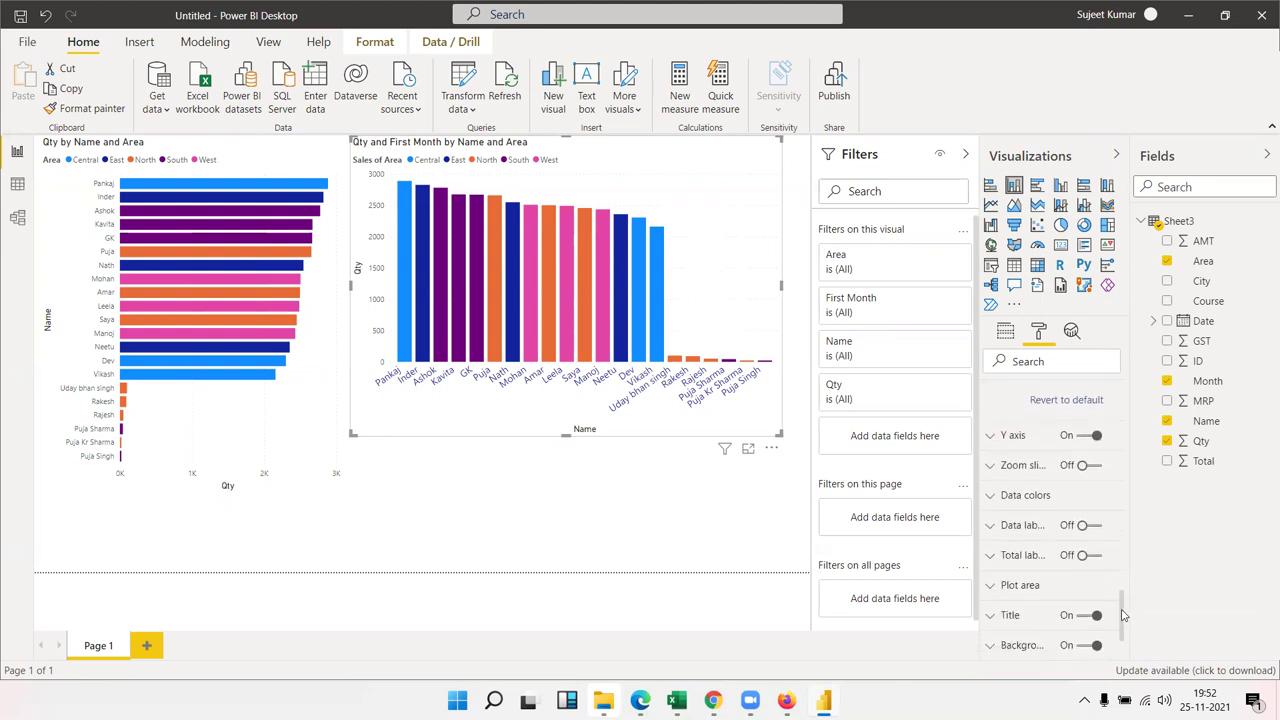
Try inverting the Y axis, then enlarge its label text to 12 pt
left_click(1005, 428)
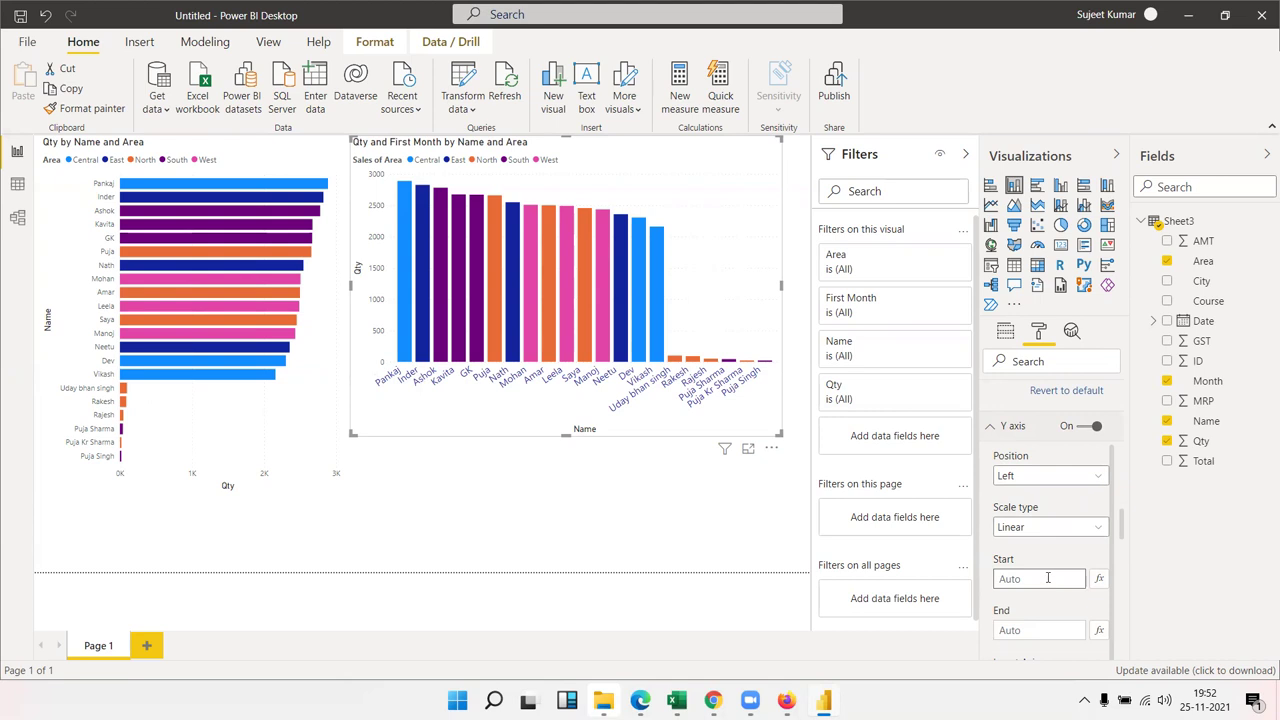
left_click_drag(1120, 532, 1121, 556)
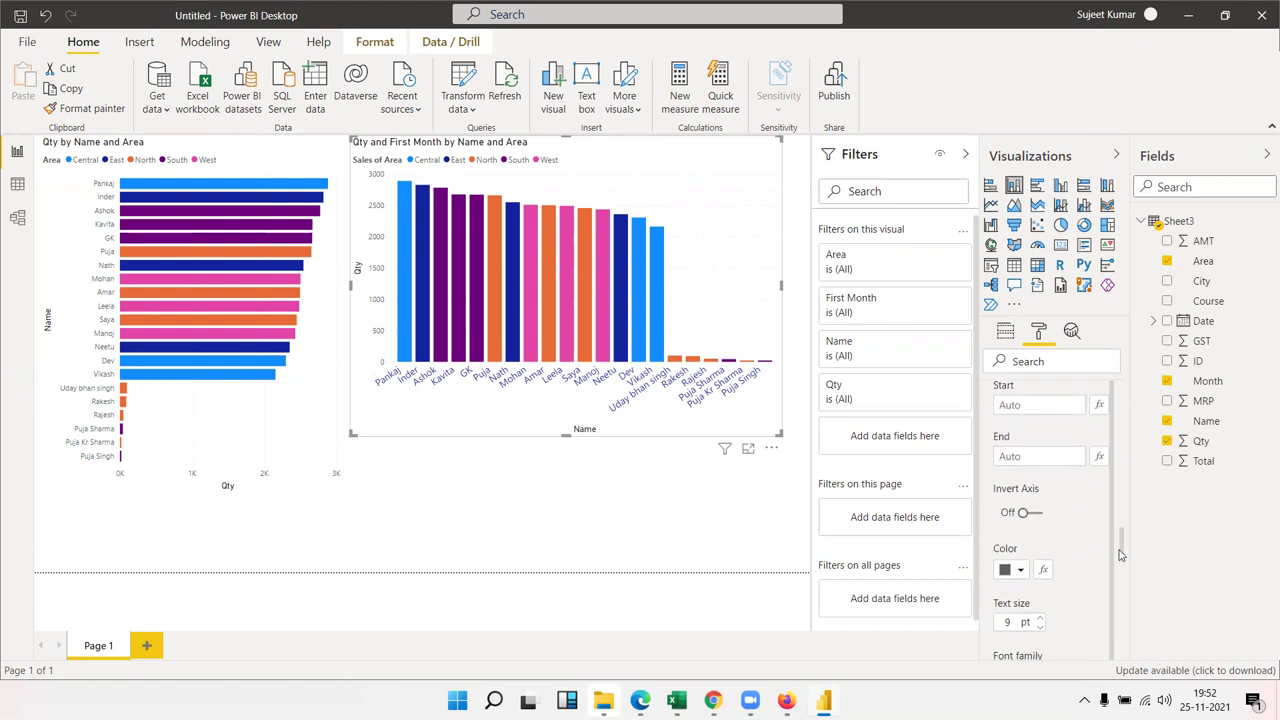
left_click(1033, 467)
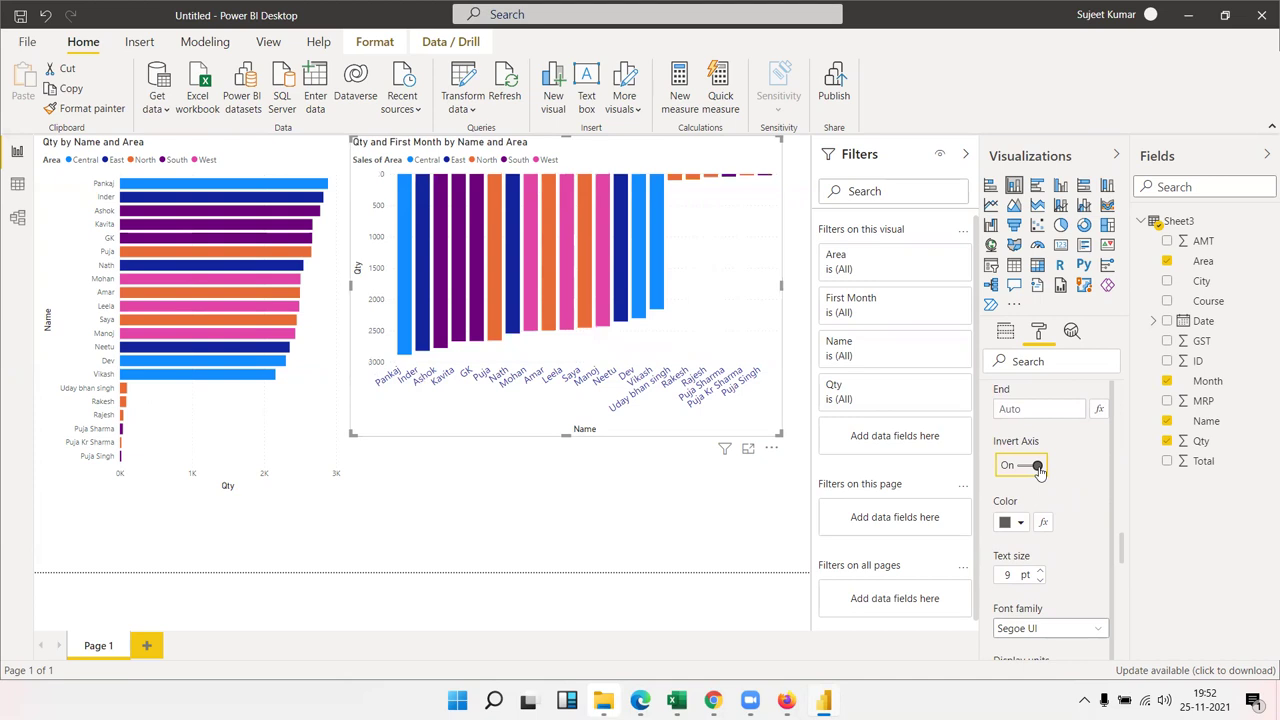
left_click(1025, 467)
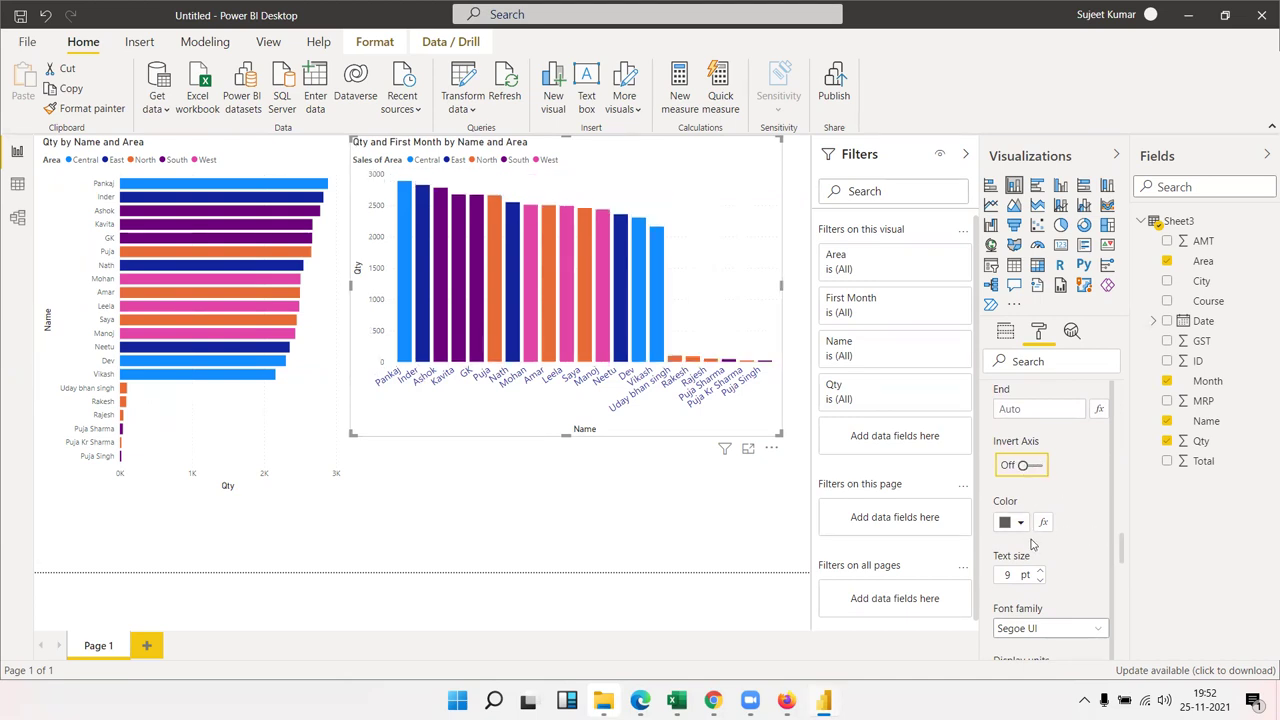
left_click(1040, 574)
left_click(1040, 574)
left_click_drag(1120, 553, 1121, 565)
Set the Y axis display units to Thousands so it reads 0.0K to 3.0K
scroll(1120, 565, "down", 2)
scroll(1120, 565, "down", 2)
scroll(1120, 563, "down", 2)
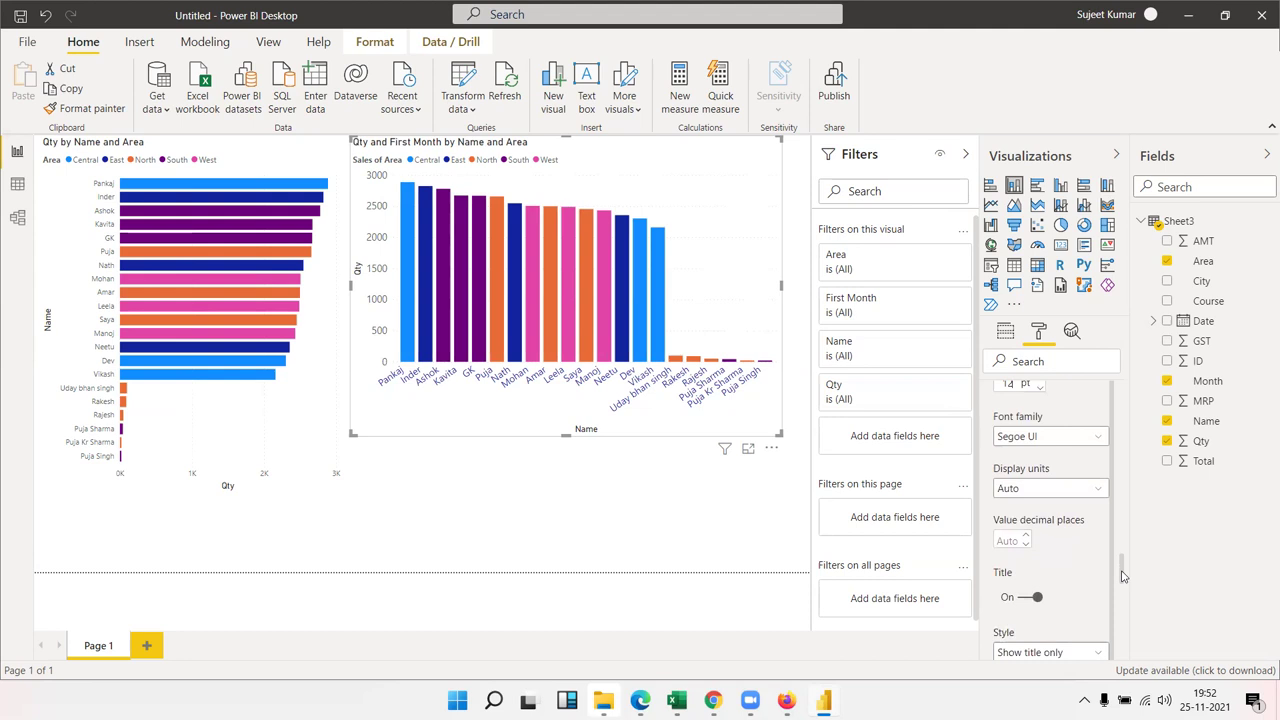
left_click(1040, 492)
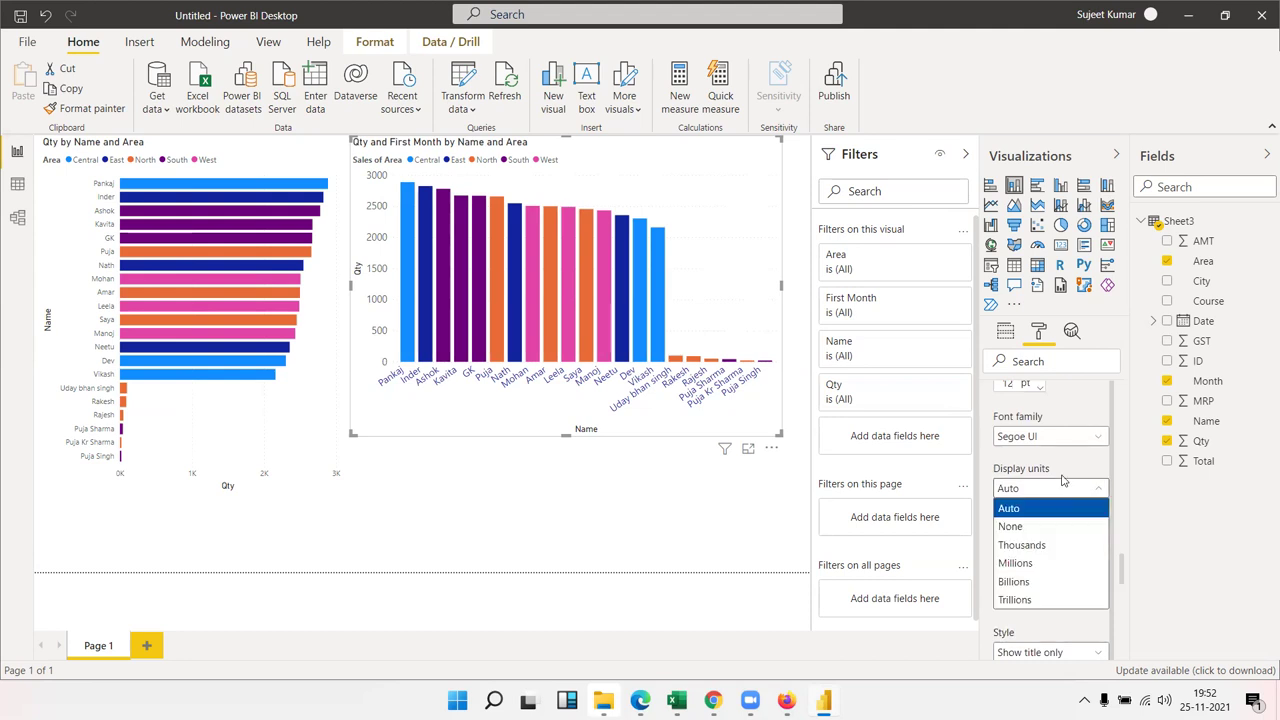
left_click(1088, 415)
scroll(1098, 525, "down", 2)
scroll(1098, 523, "down", 3)
scroll(1085, 502, "up", 1)
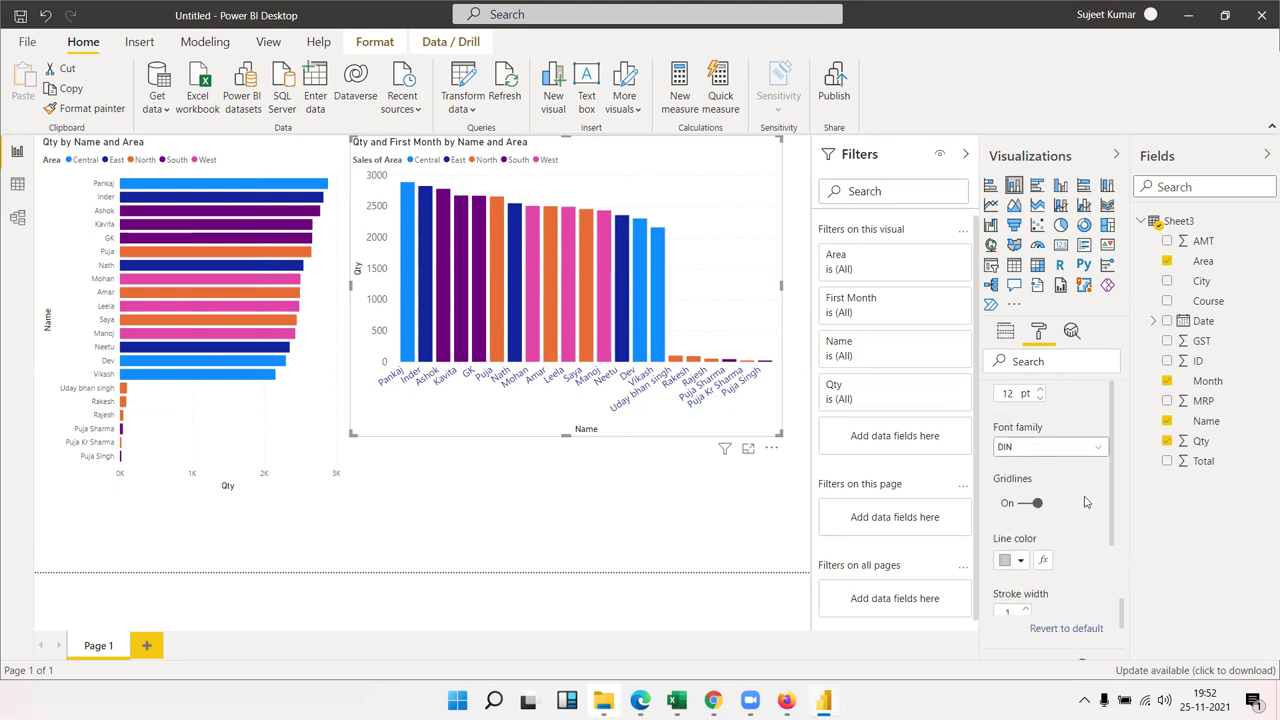
scroll(1085, 502, "up", 3)
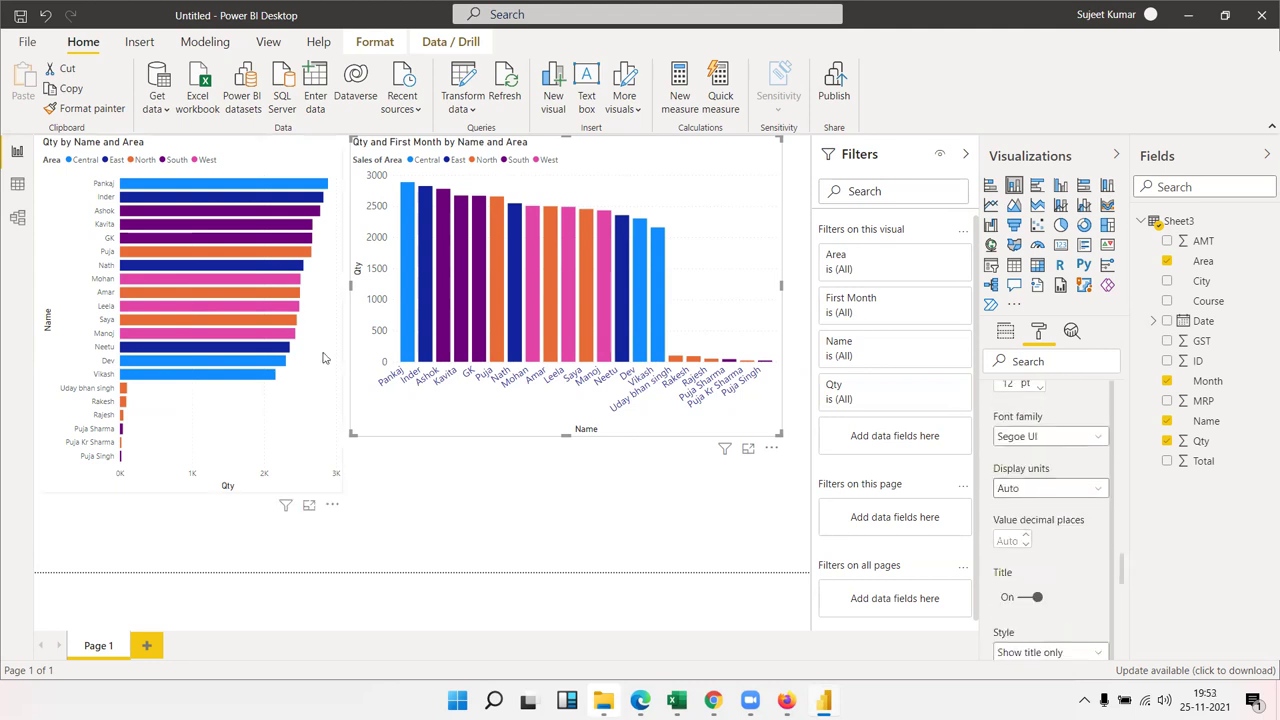
left_click(1032, 490)
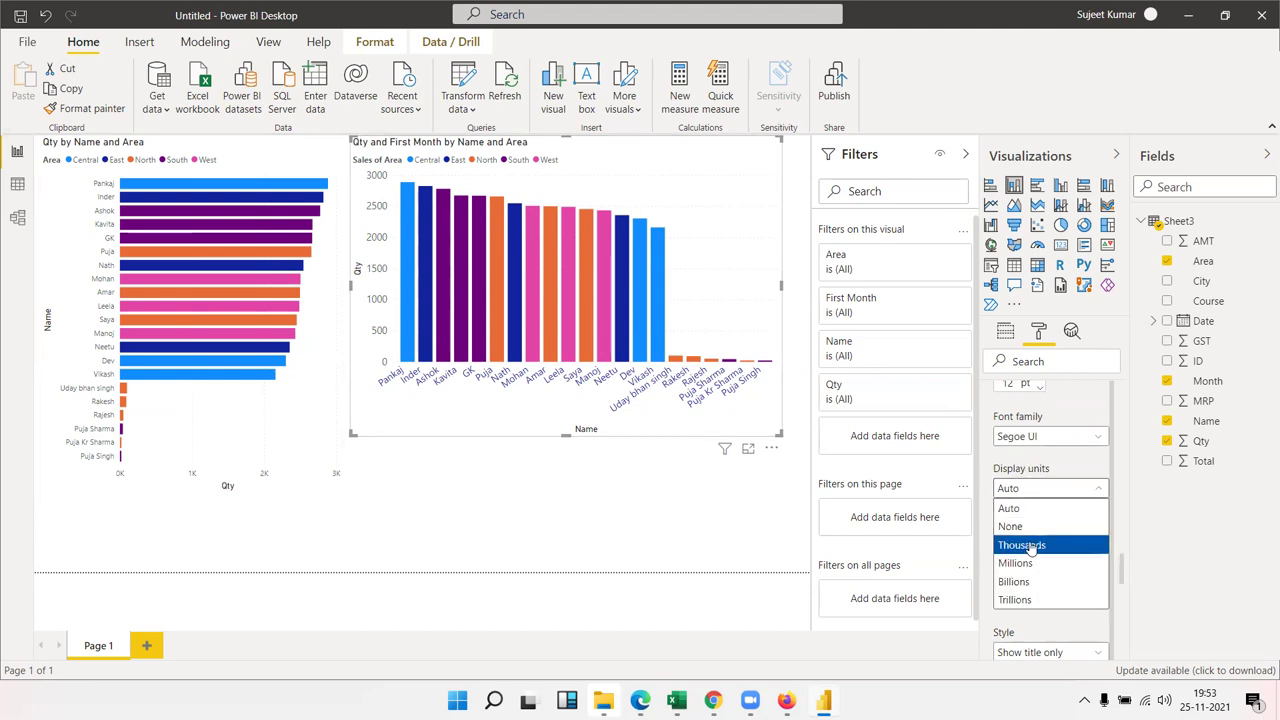
left_click(1031, 545)
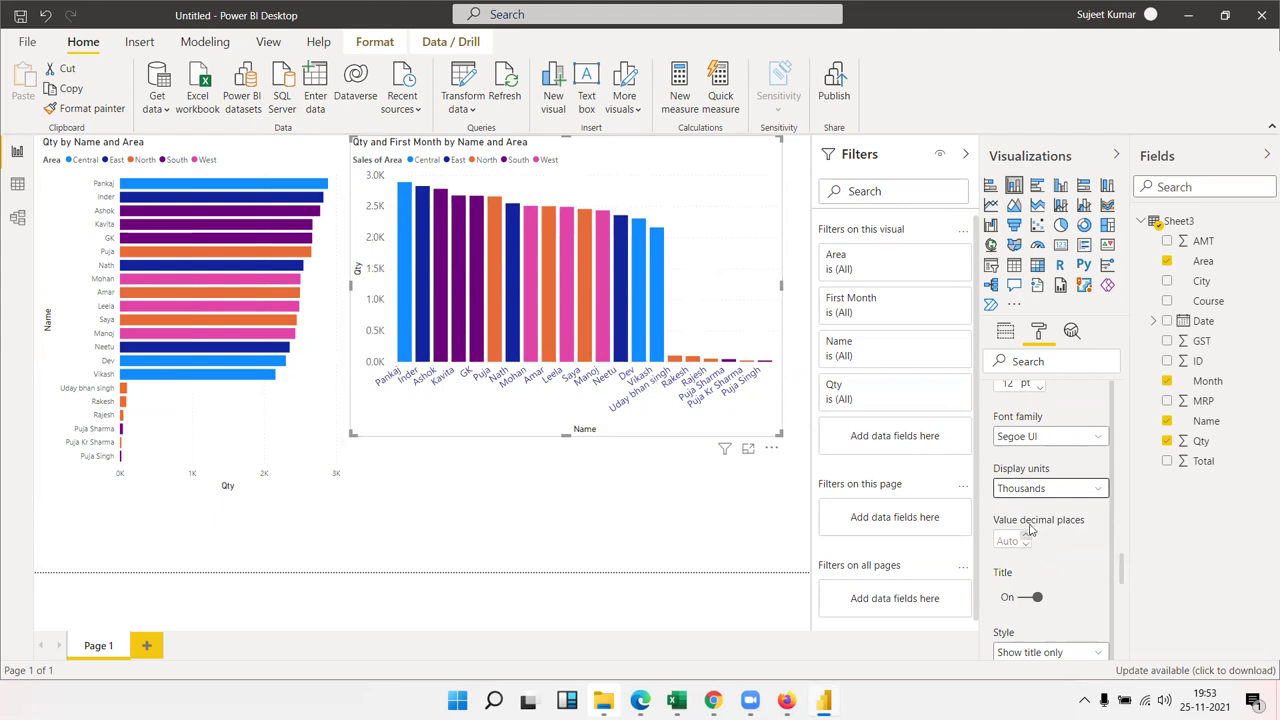
left_click(1034, 490)
left_click(1034, 494)
left_click_drag(1121, 565, 1118, 634)
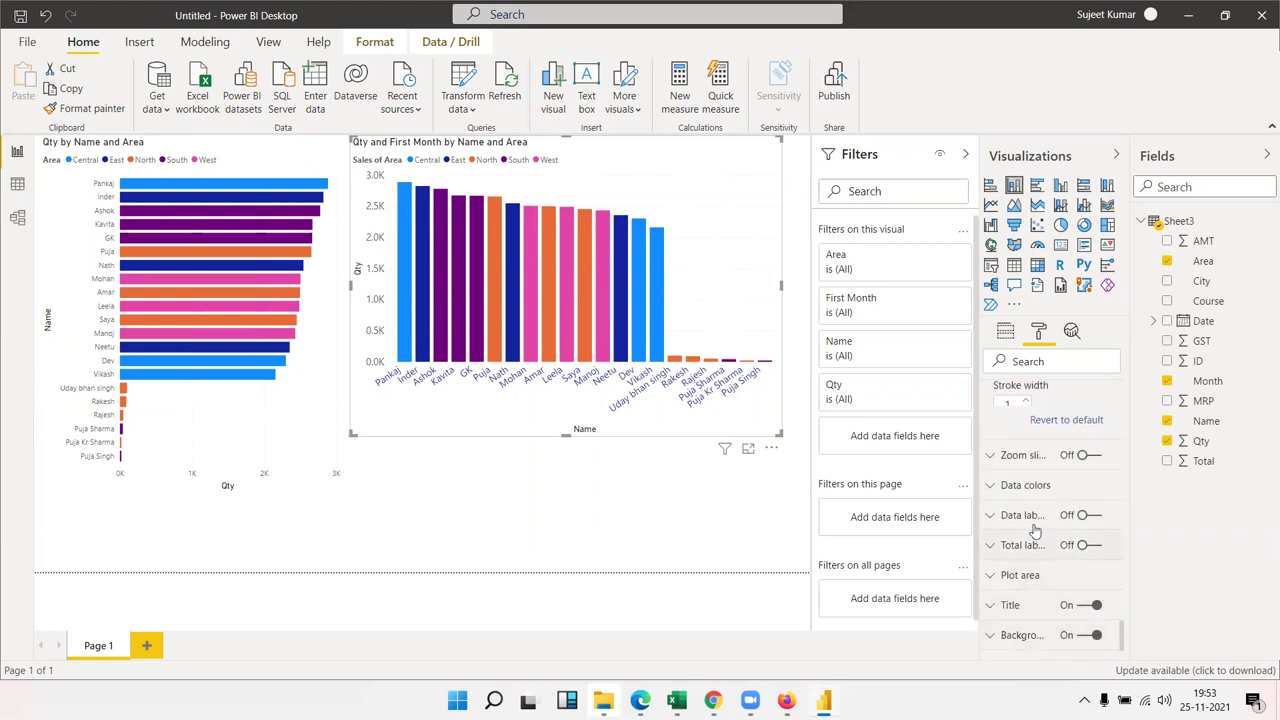
Turn on the Qty axis zoom slider and narrow the range to about 2.4K–3.0K
left_click(1018, 462)
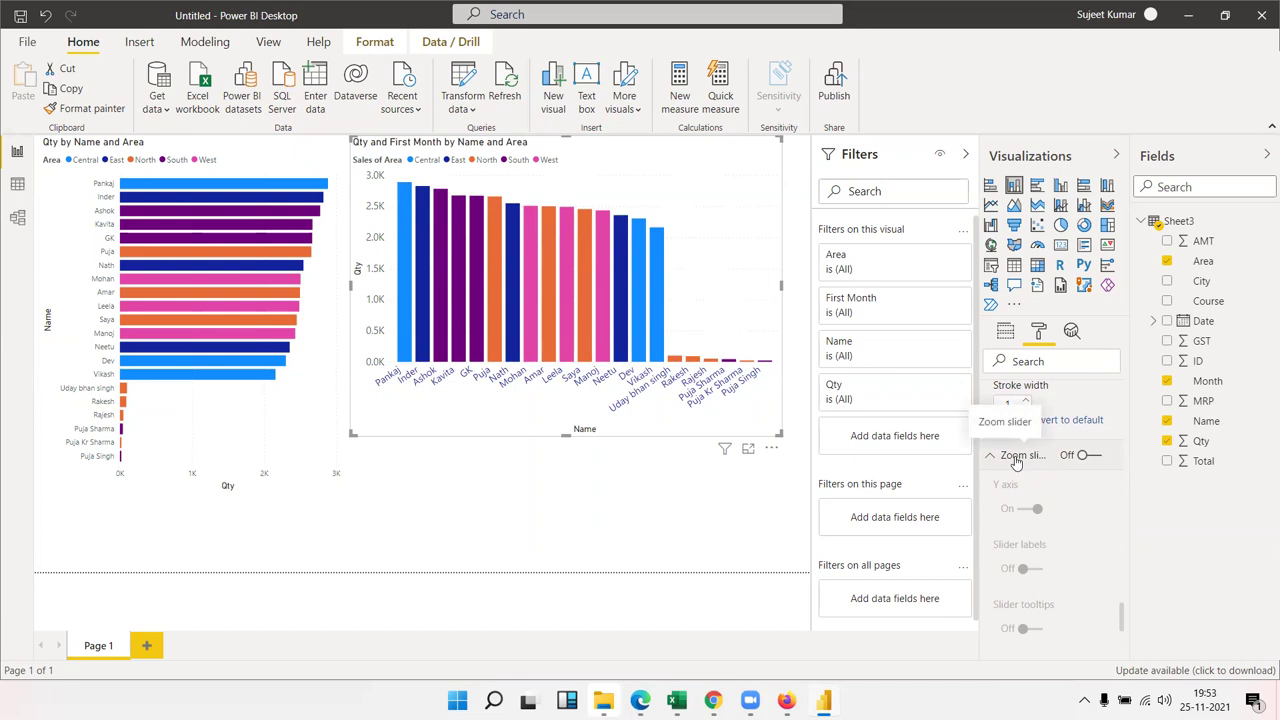
left_click(1095, 456)
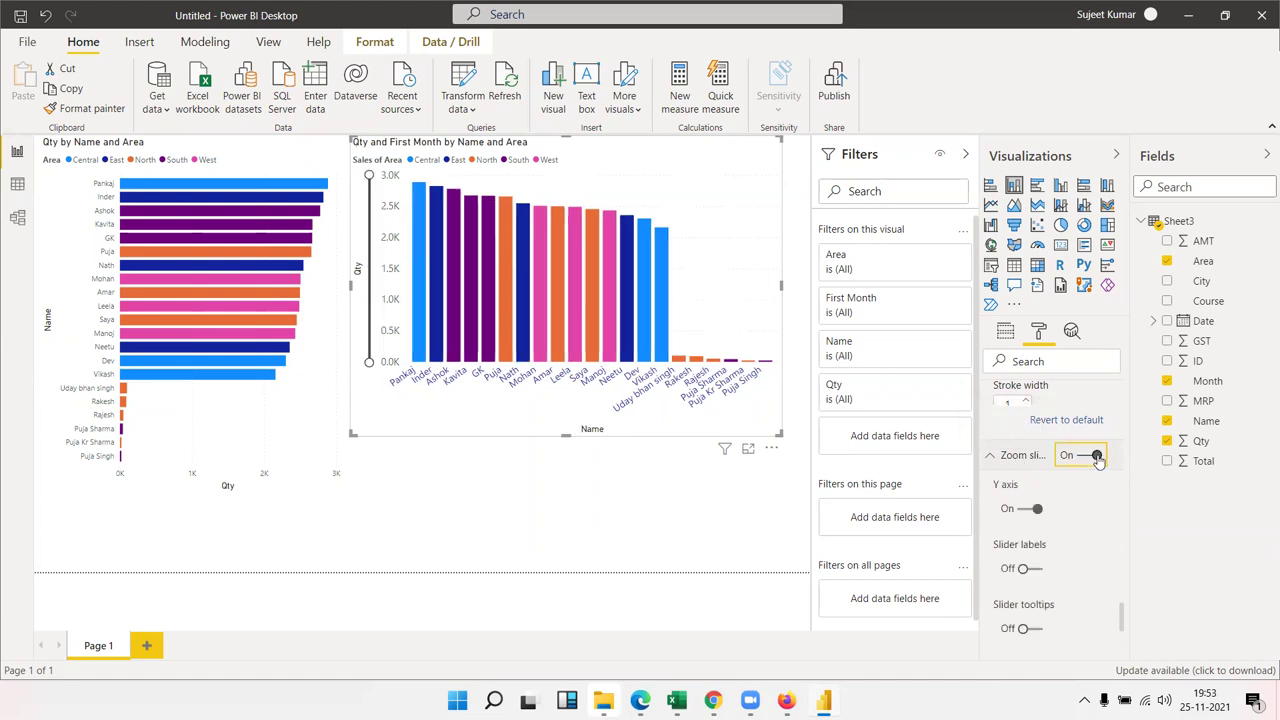
left_click(369, 176)
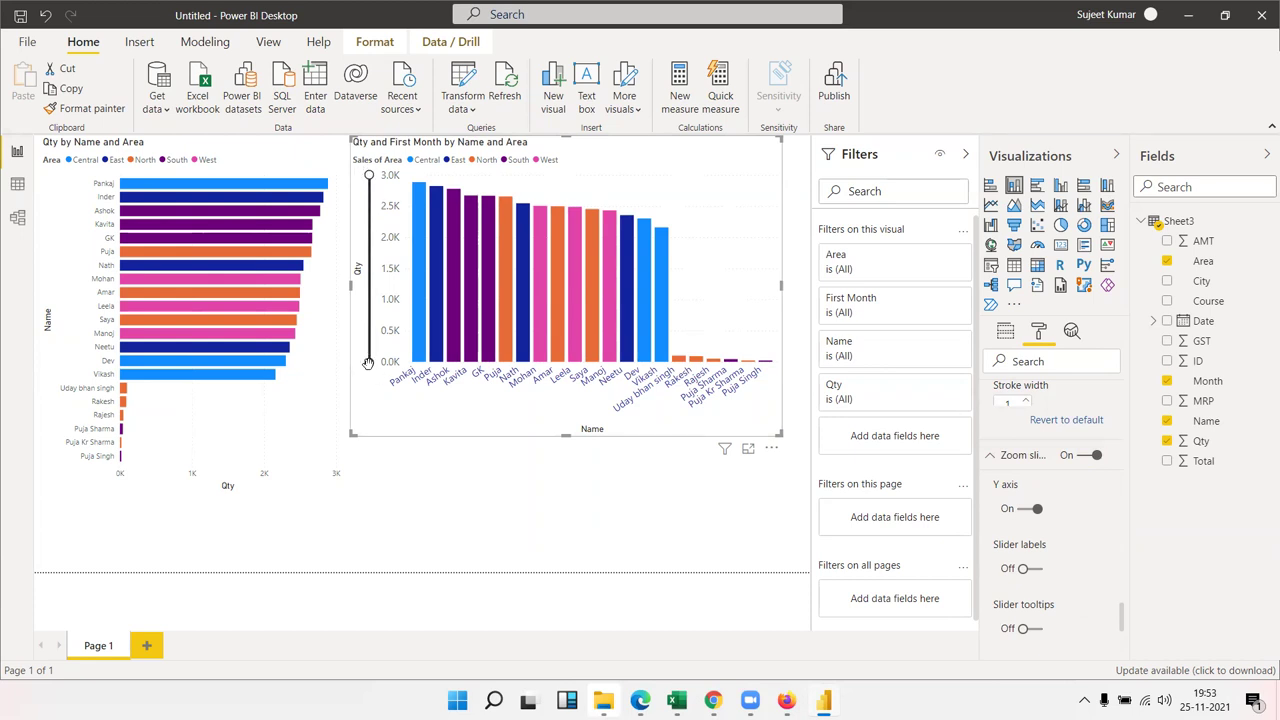
mouse_move(368, 354)
left_mouse_down()
mouse_move(369, 208)
mouse_move(392, 270)
mouse_move(576, 407)
left_mouse_up()
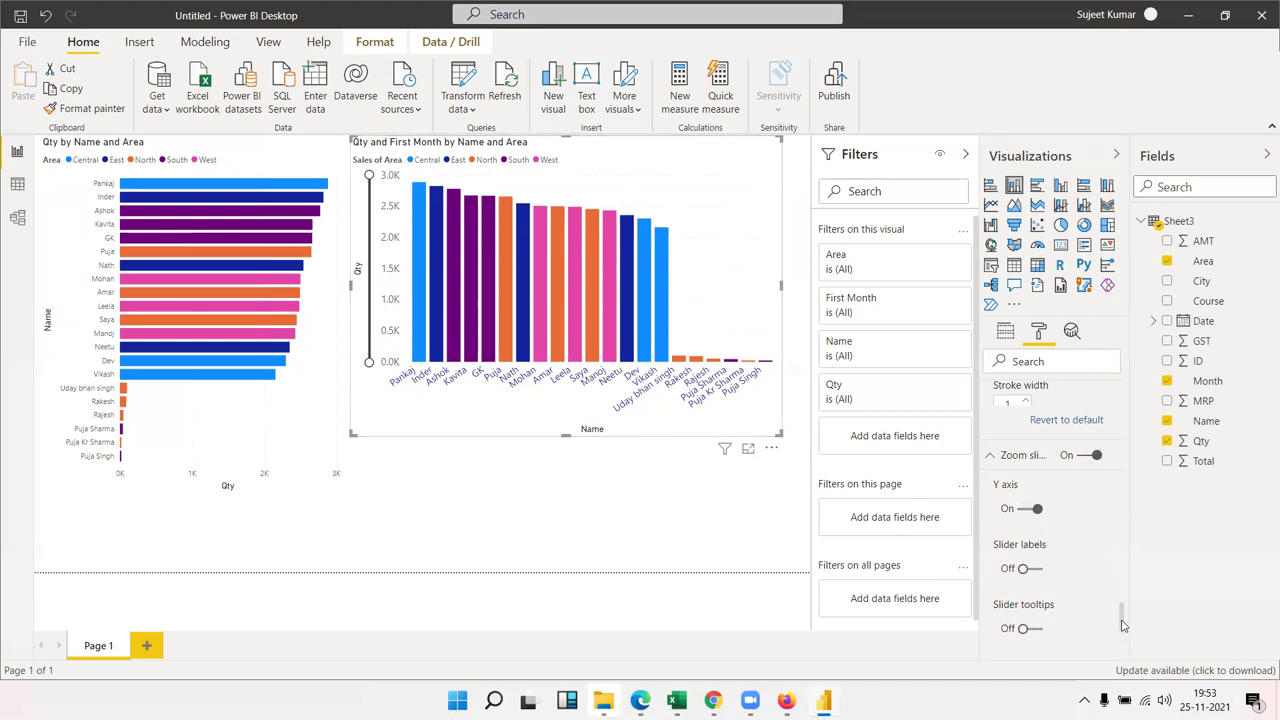
left_click_drag(1122, 625, 1127, 630)
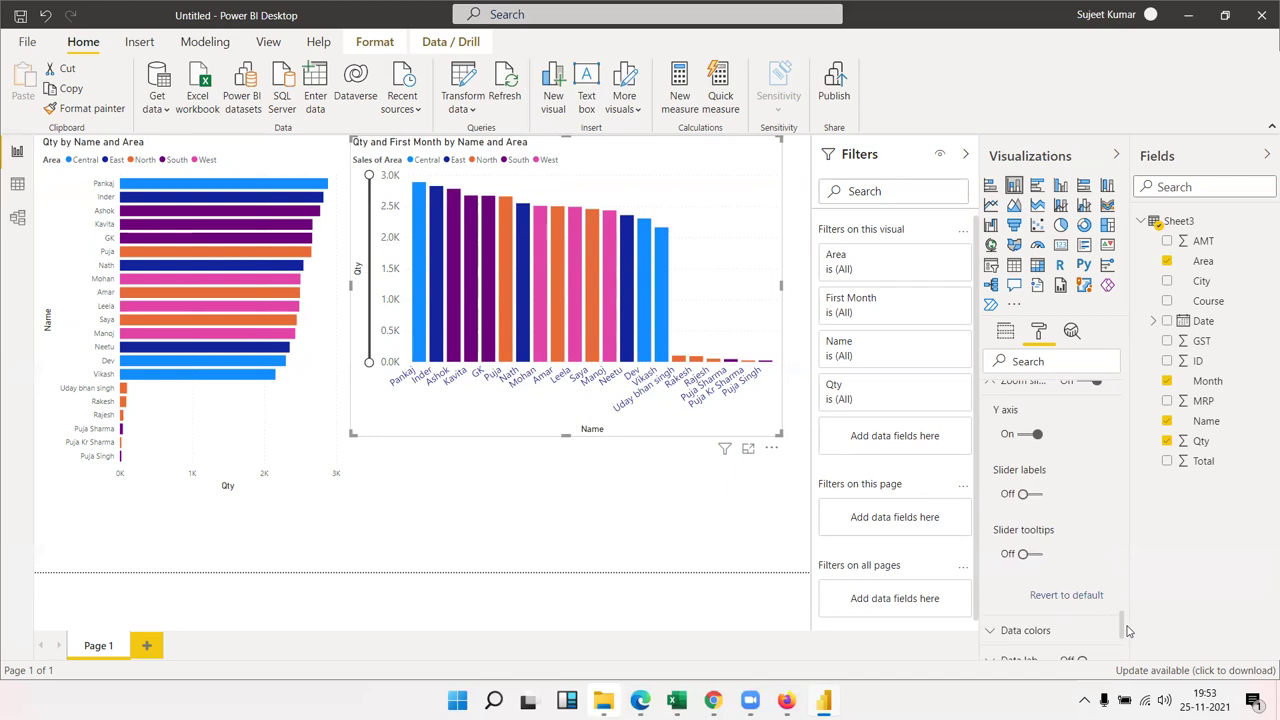
left_click_drag(1127, 630, 1133, 651)
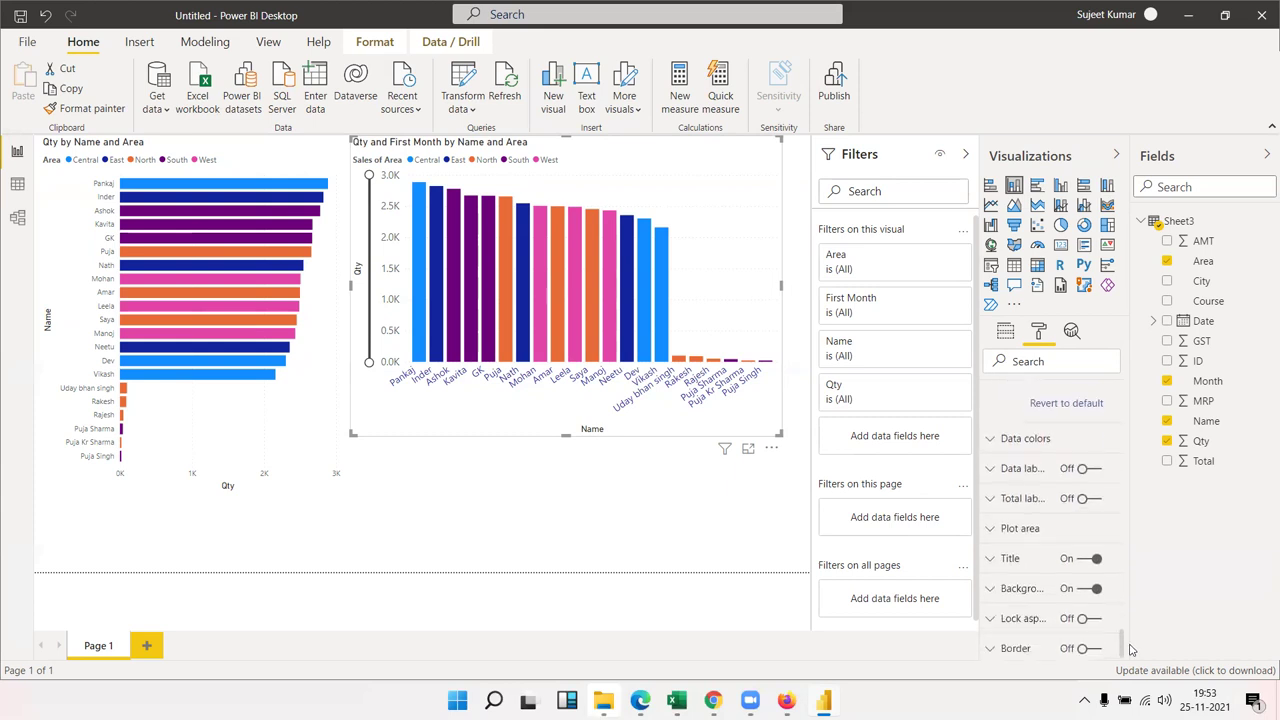
Try zoom ranges starting at 0.5K, 1.0K and 2.0K, then restore the full 0–3.0K view
left_click(1011, 450)
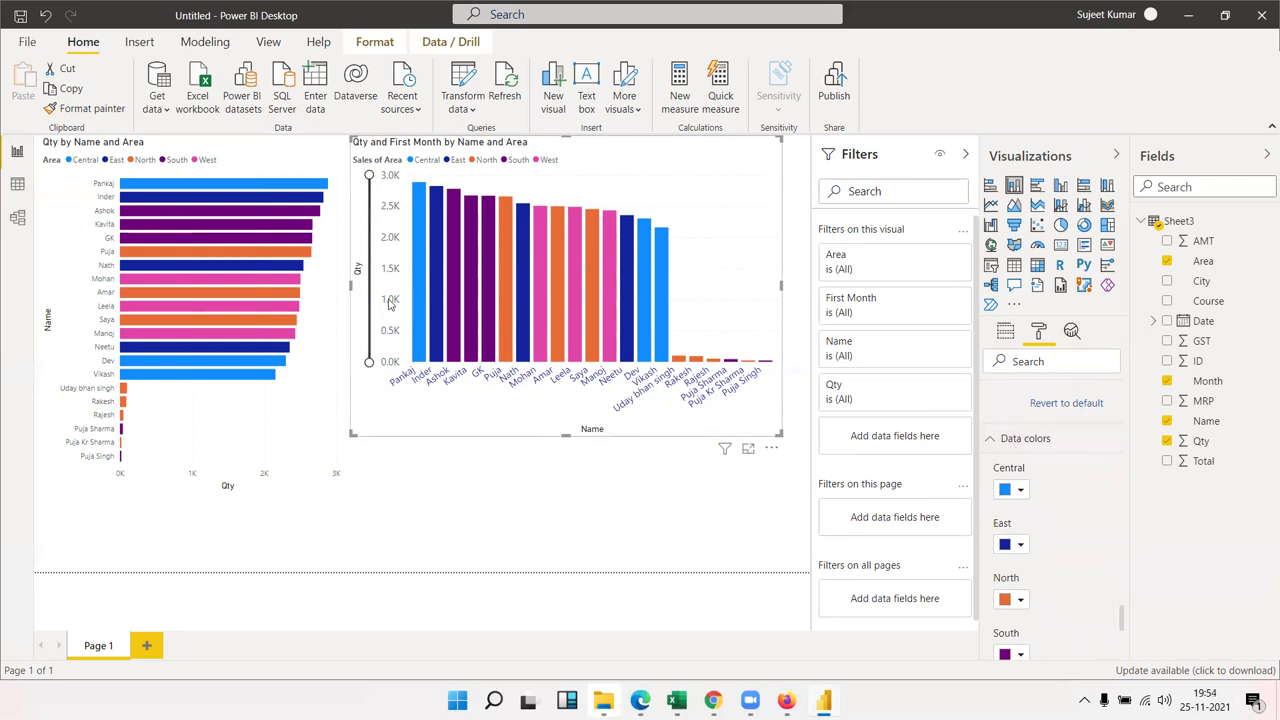
left_click_drag(369, 360, 369, 345)
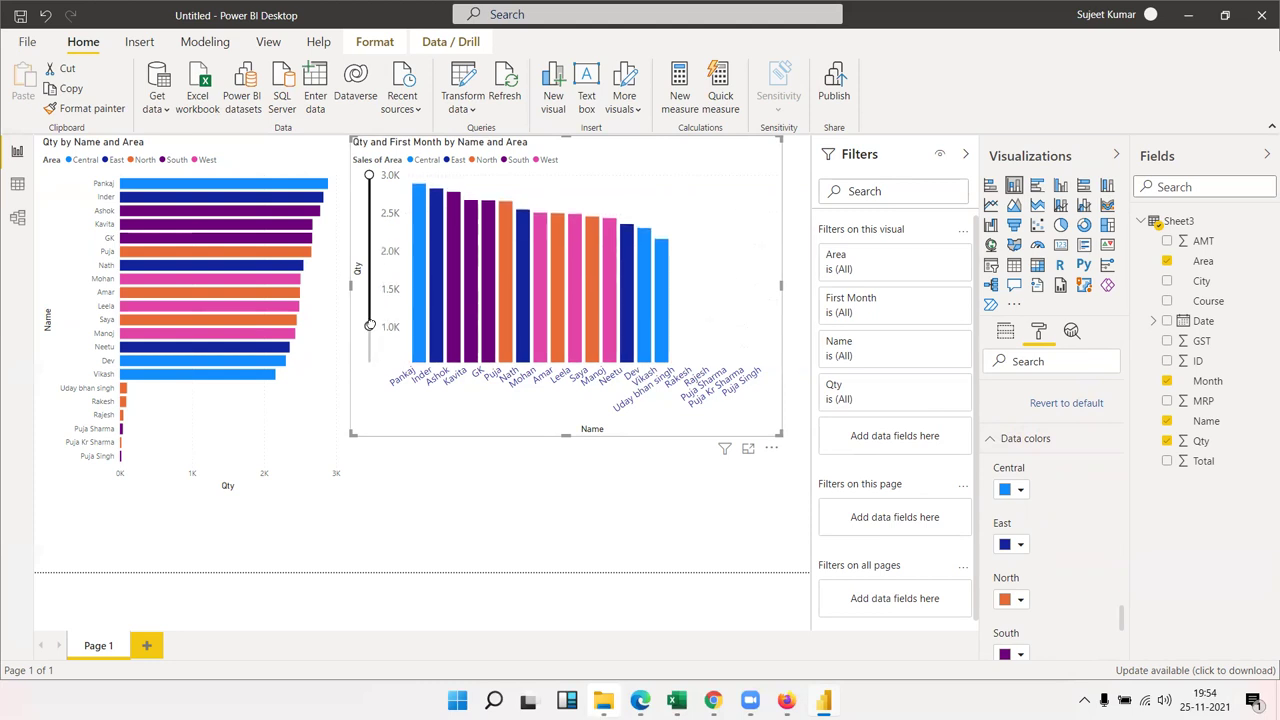
left_click_drag(369, 343, 386, 257)
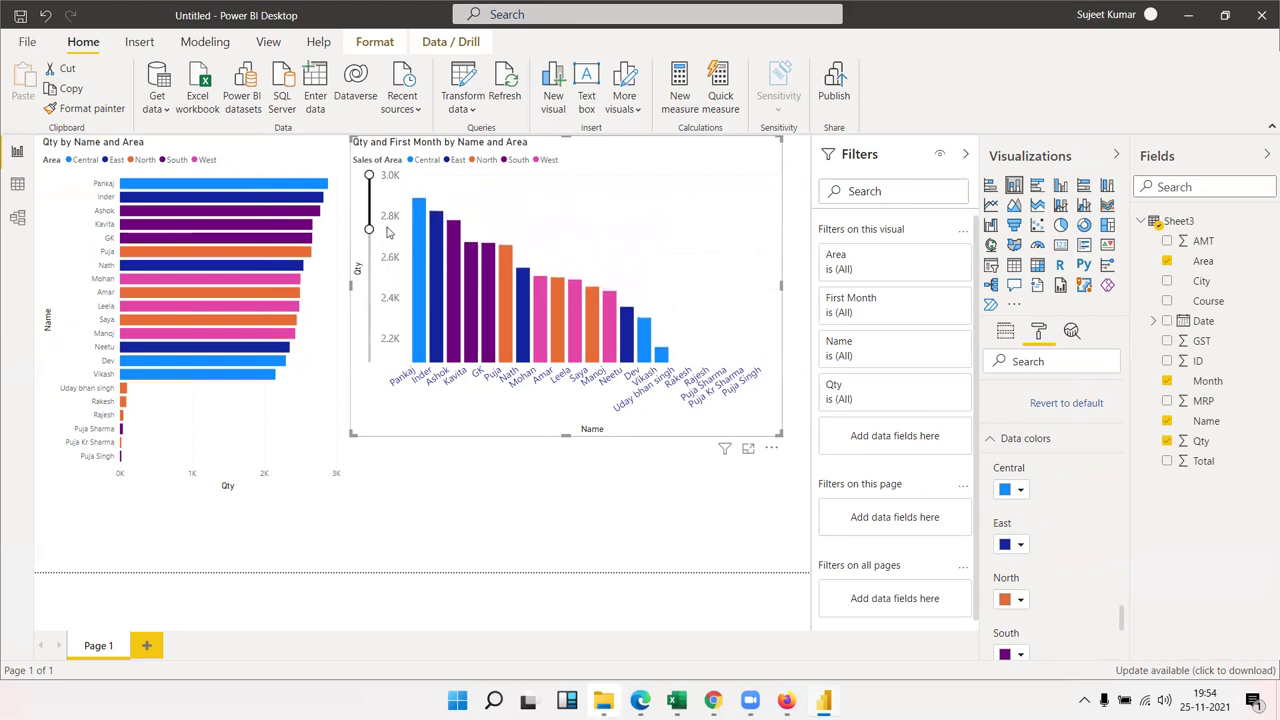
mouse_move(386, 257)
left_mouse_down()
mouse_move(392, 209)
mouse_move(371, 376)
left_mouse_up()
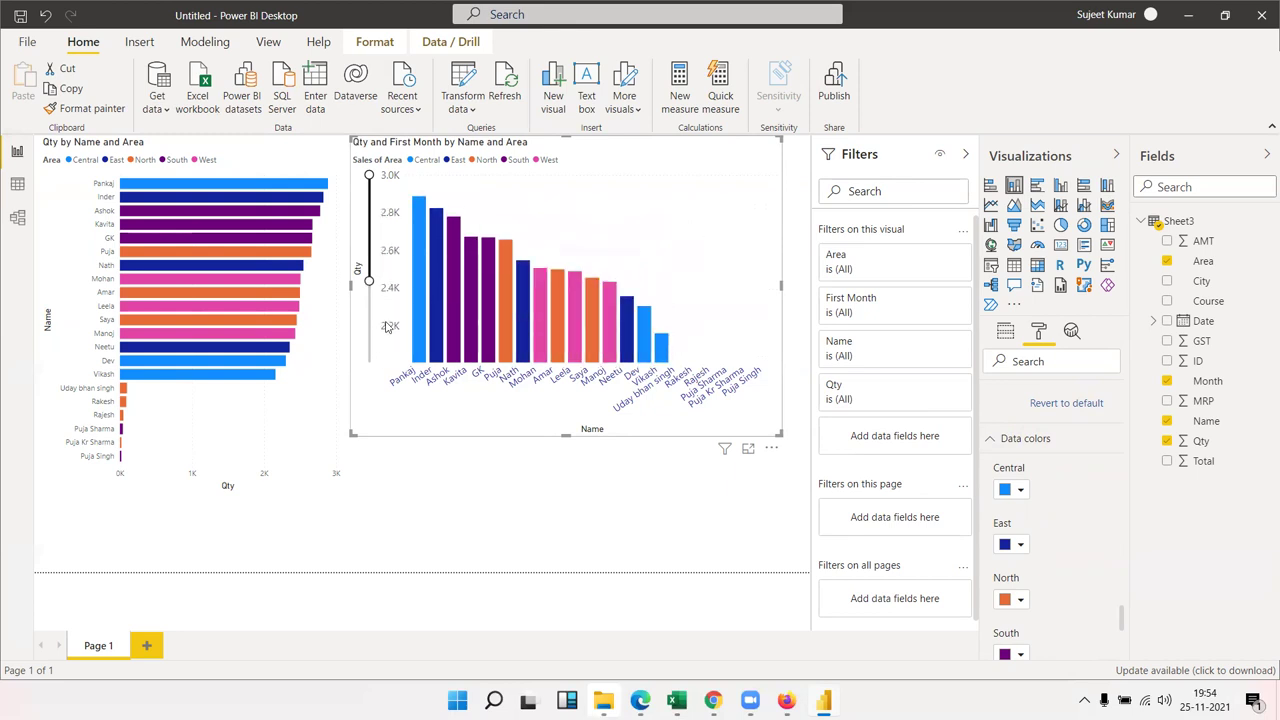
mouse_move(369, 229)
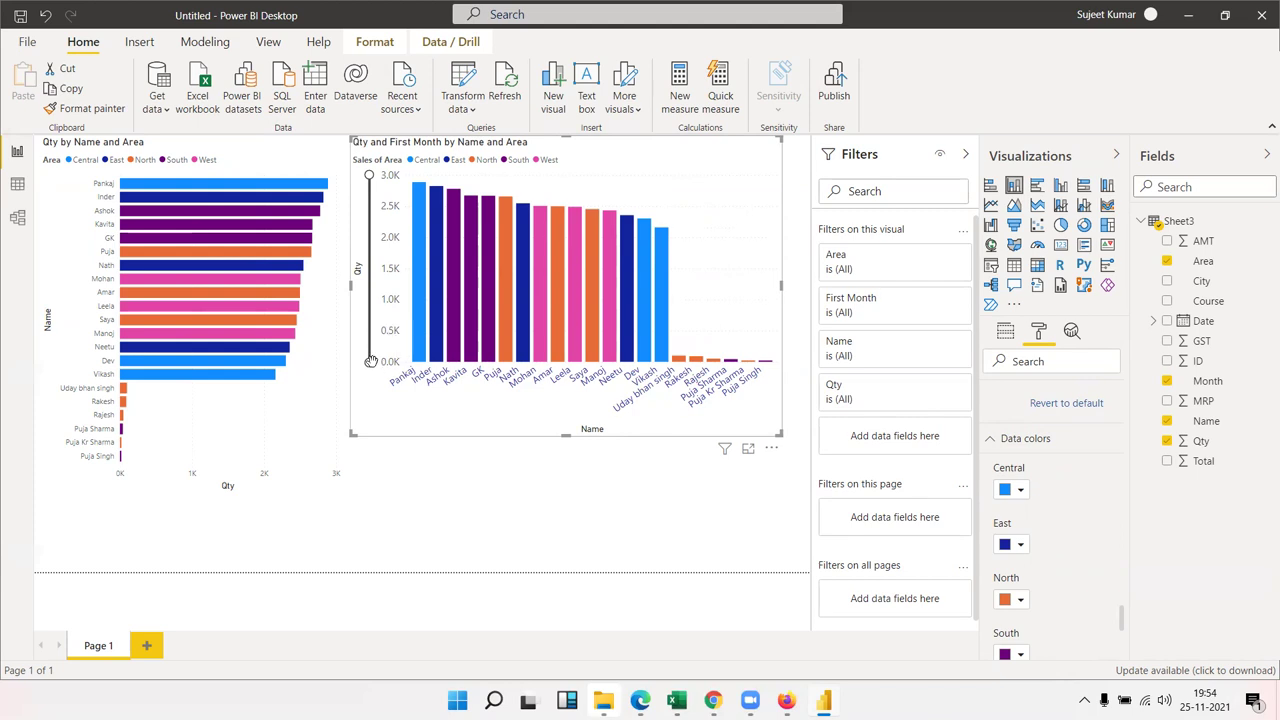
mouse_move(369, 362)
left_mouse_down()
mouse_move(369, 278)
mouse_move(383, 284)
left_mouse_up()
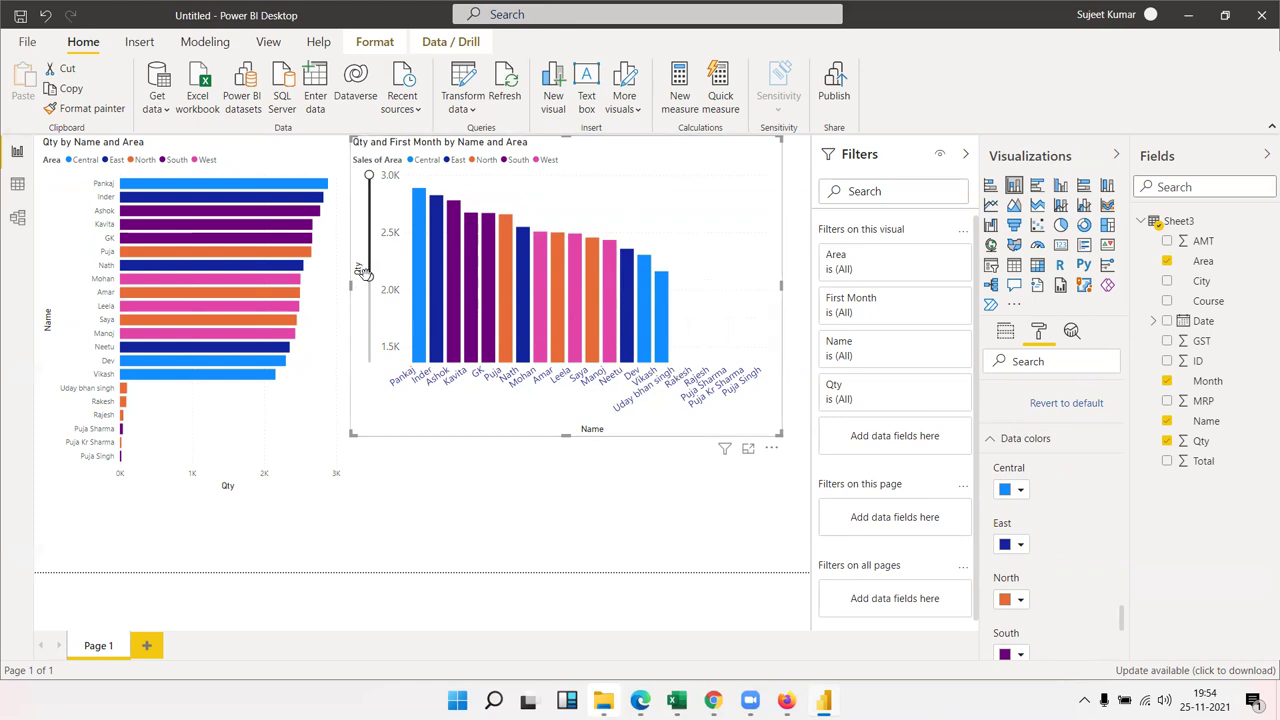
mouse_move(366, 277)
left_mouse_down()
mouse_move(370, 236)
mouse_move(390, 215)
left_mouse_up()
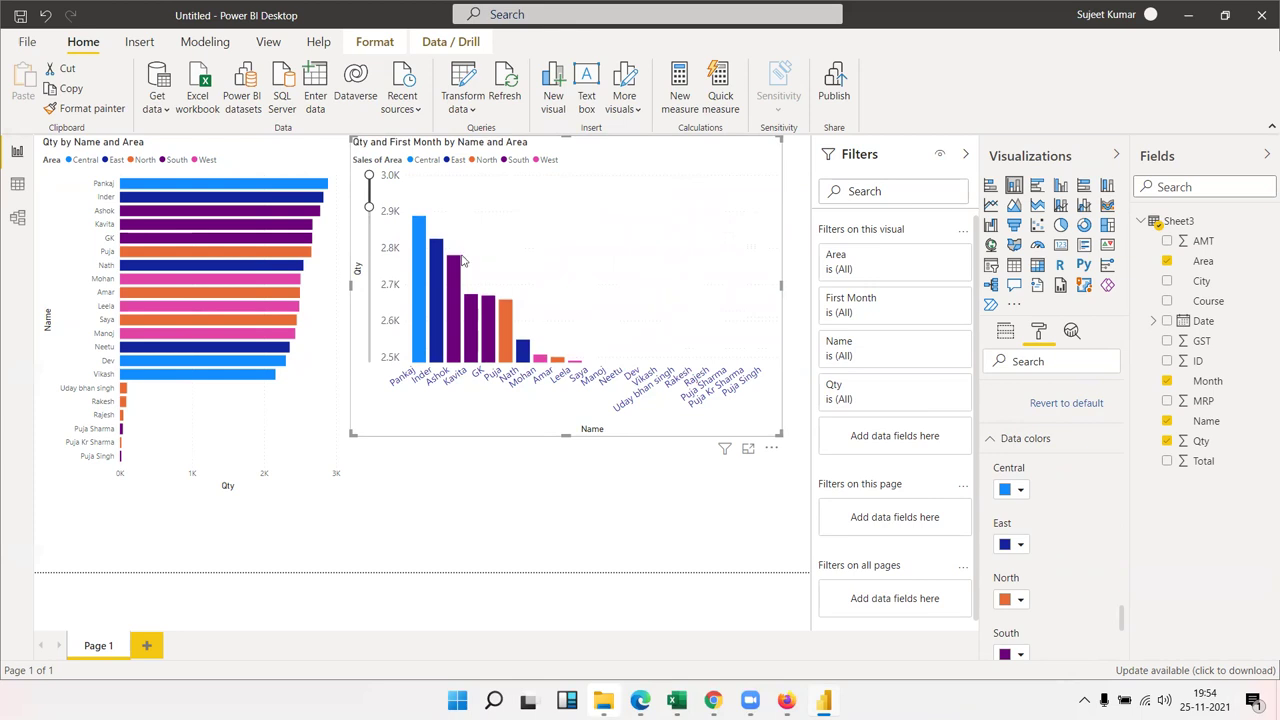
left_click_drag(366, 204, 369, 362)
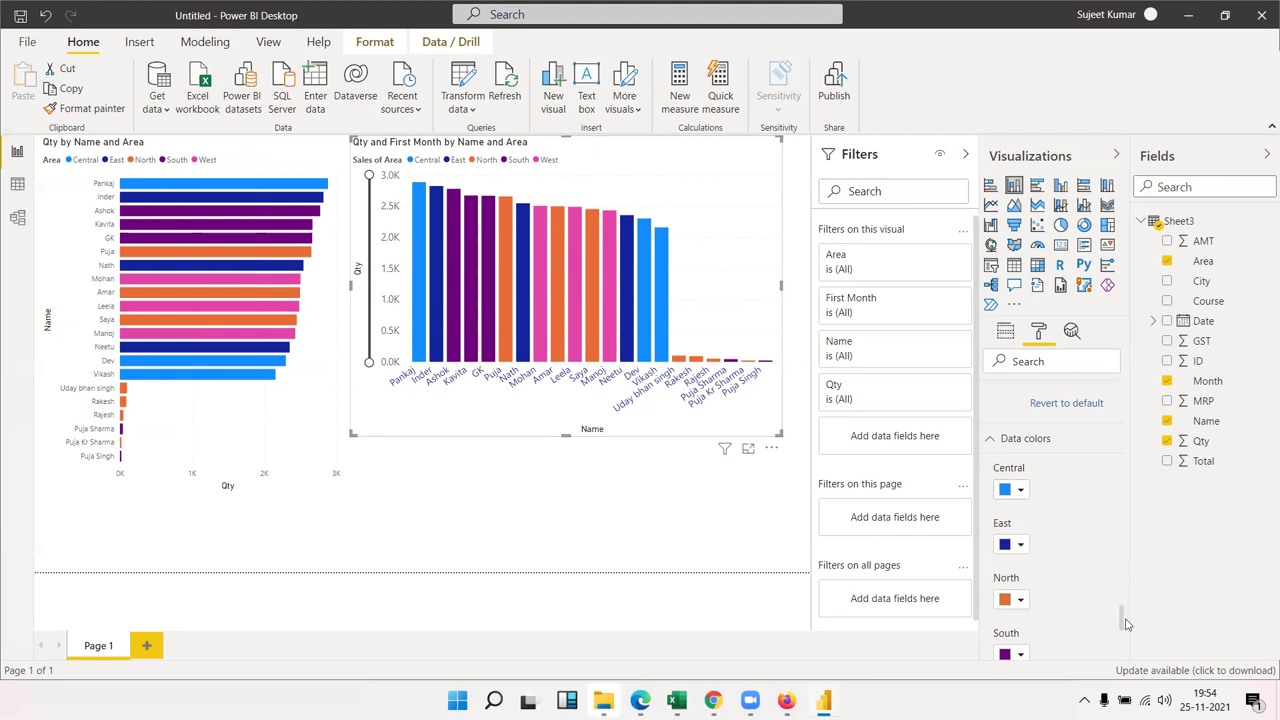
left_click_drag(1122, 622, 1124, 659)
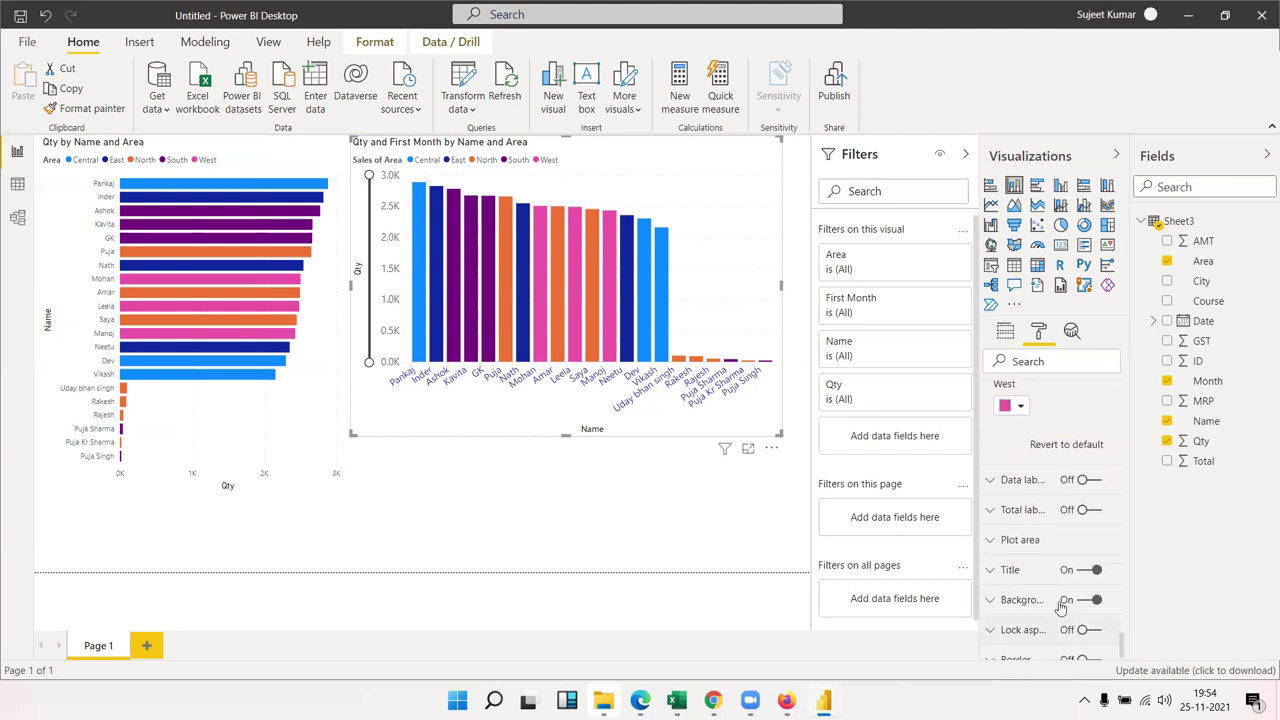
Turn on data labels, colour them black and set their display units to Thousands
left_click(1090, 481)
left_click(992, 482)
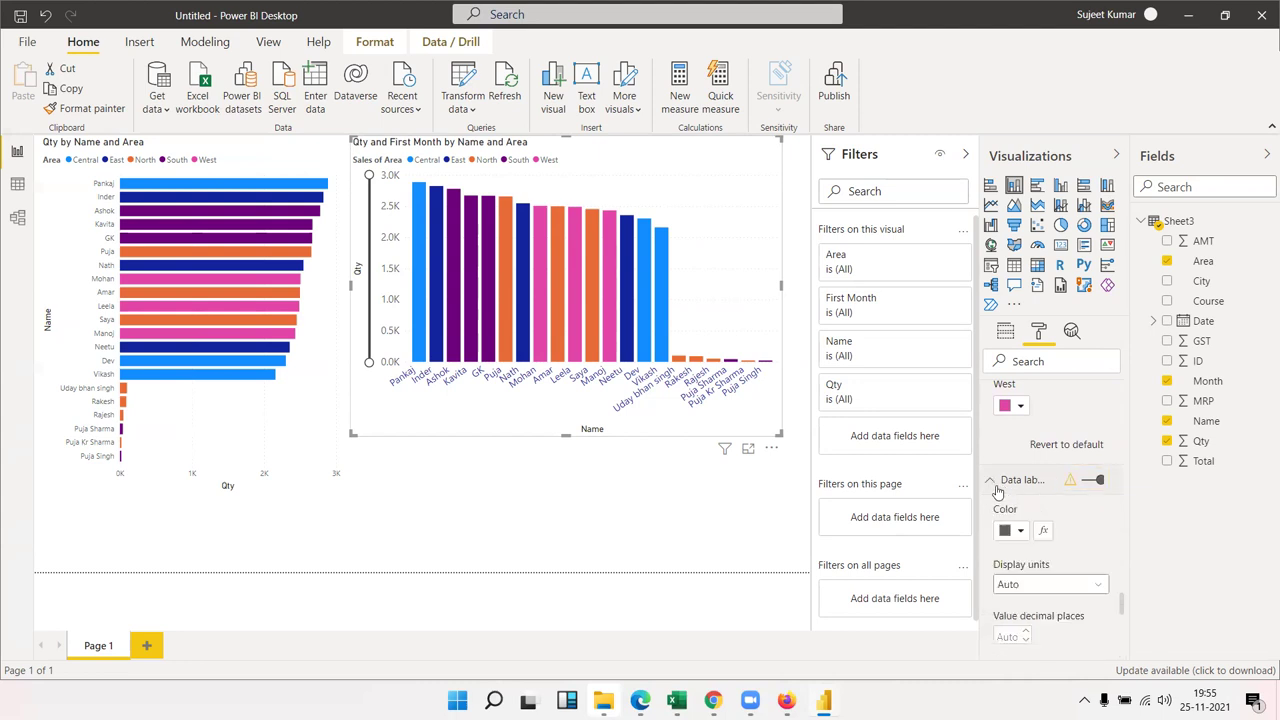
left_click(1020, 533)
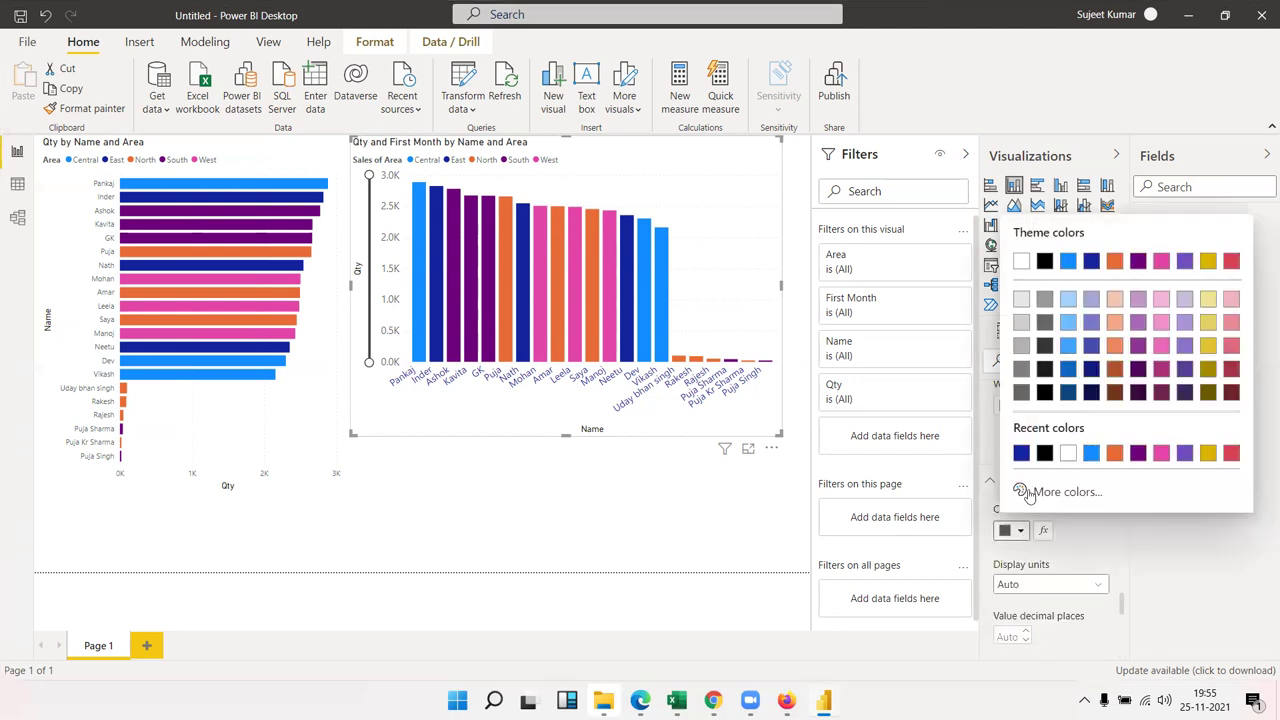
left_click(1044, 454)
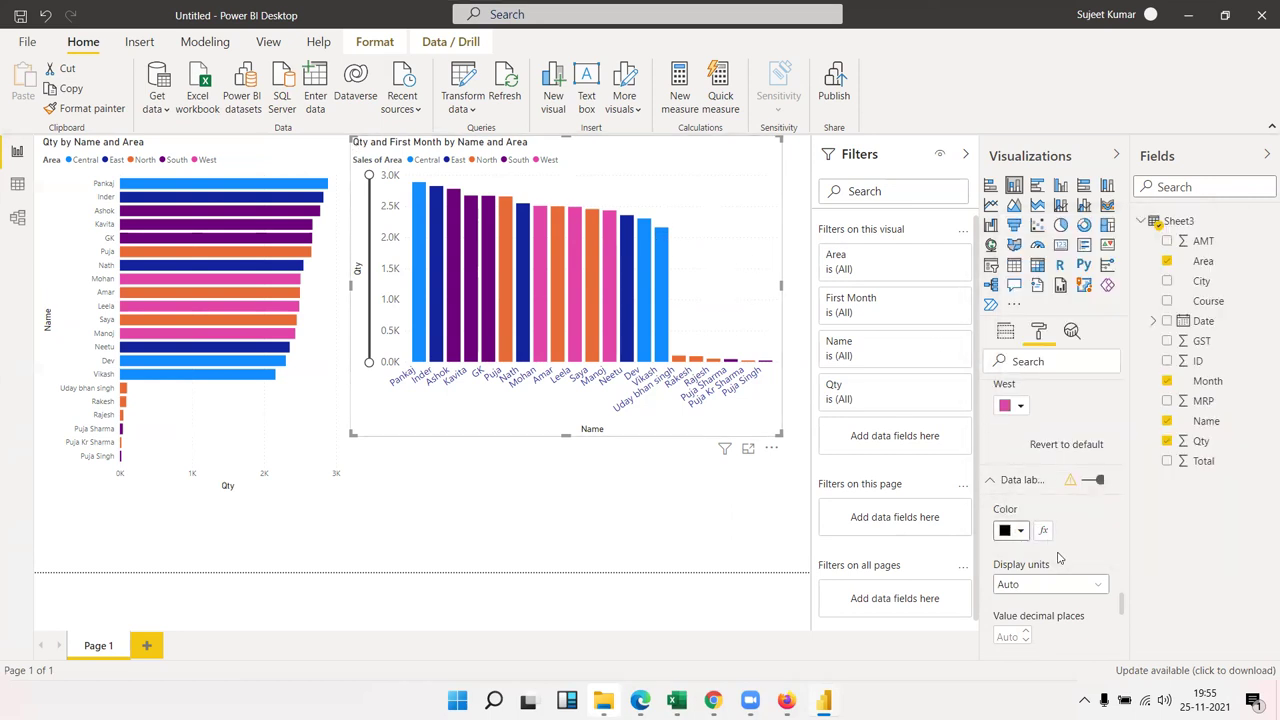
left_click(1045, 588)
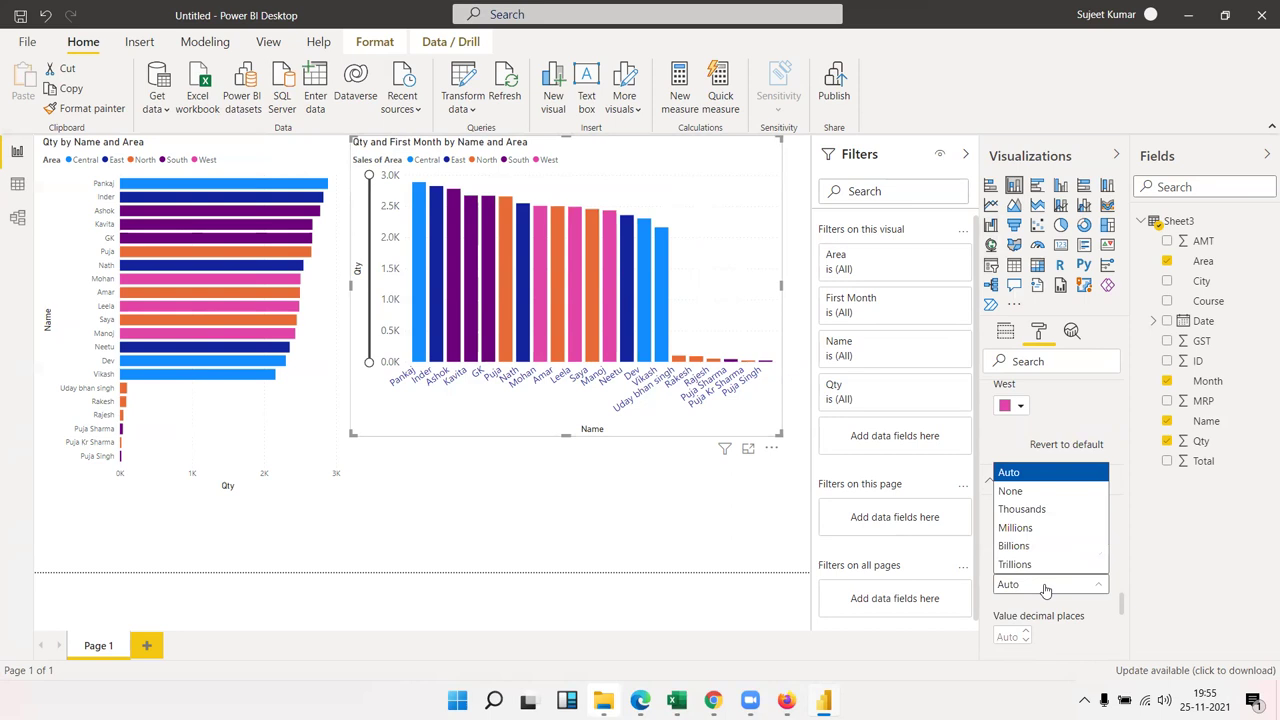
left_click(1050, 511)
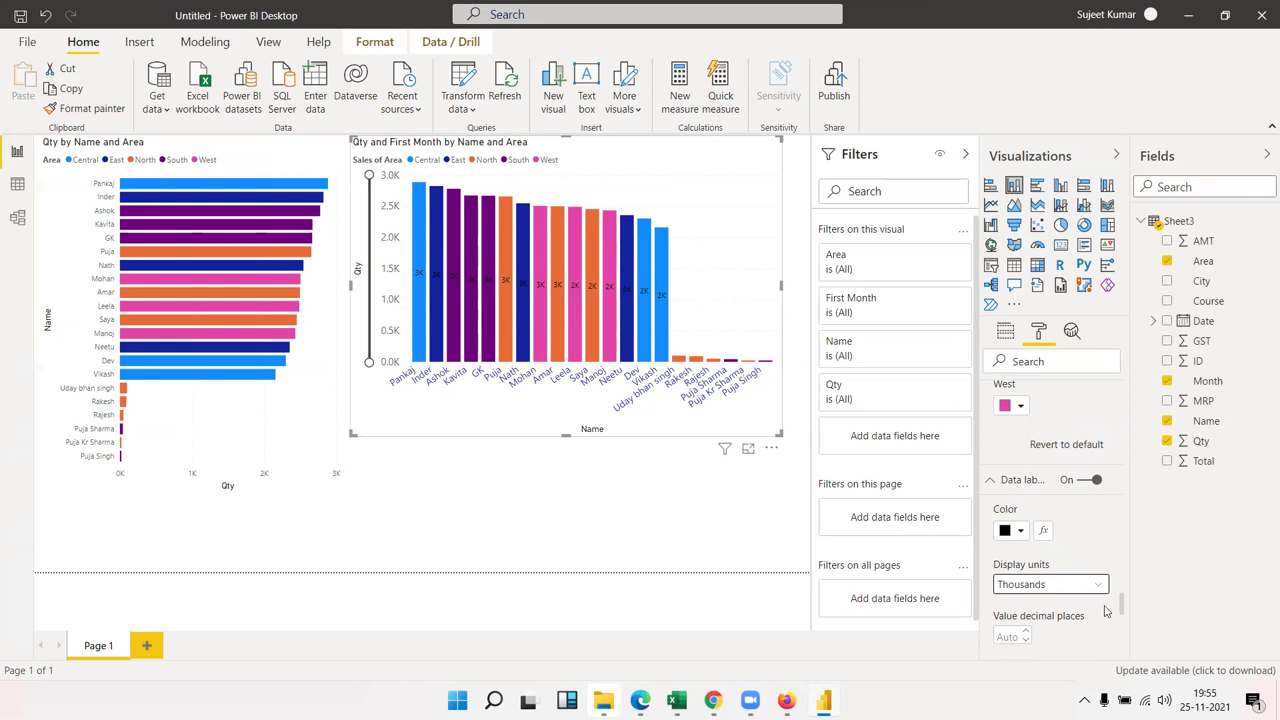
scroll(1124, 616, "down", 2)
scroll(1124, 612, "down", 1)
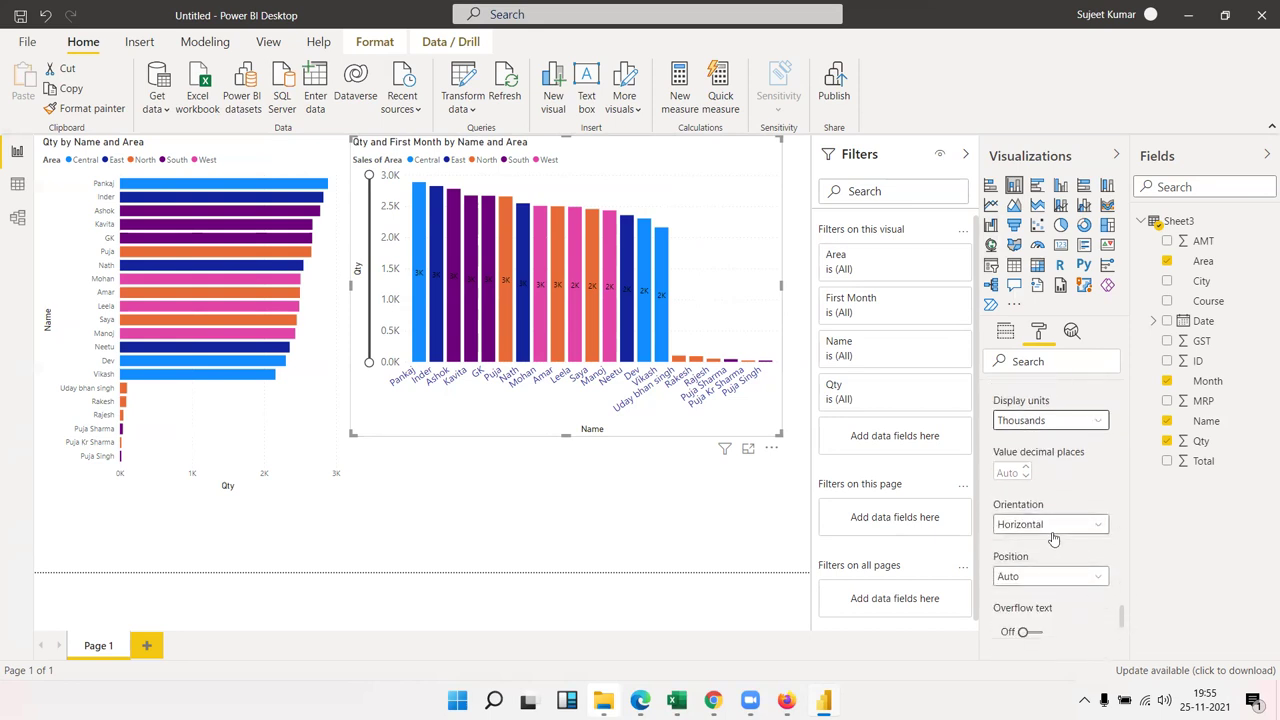
left_click(1049, 529)
left_click(1048, 546)
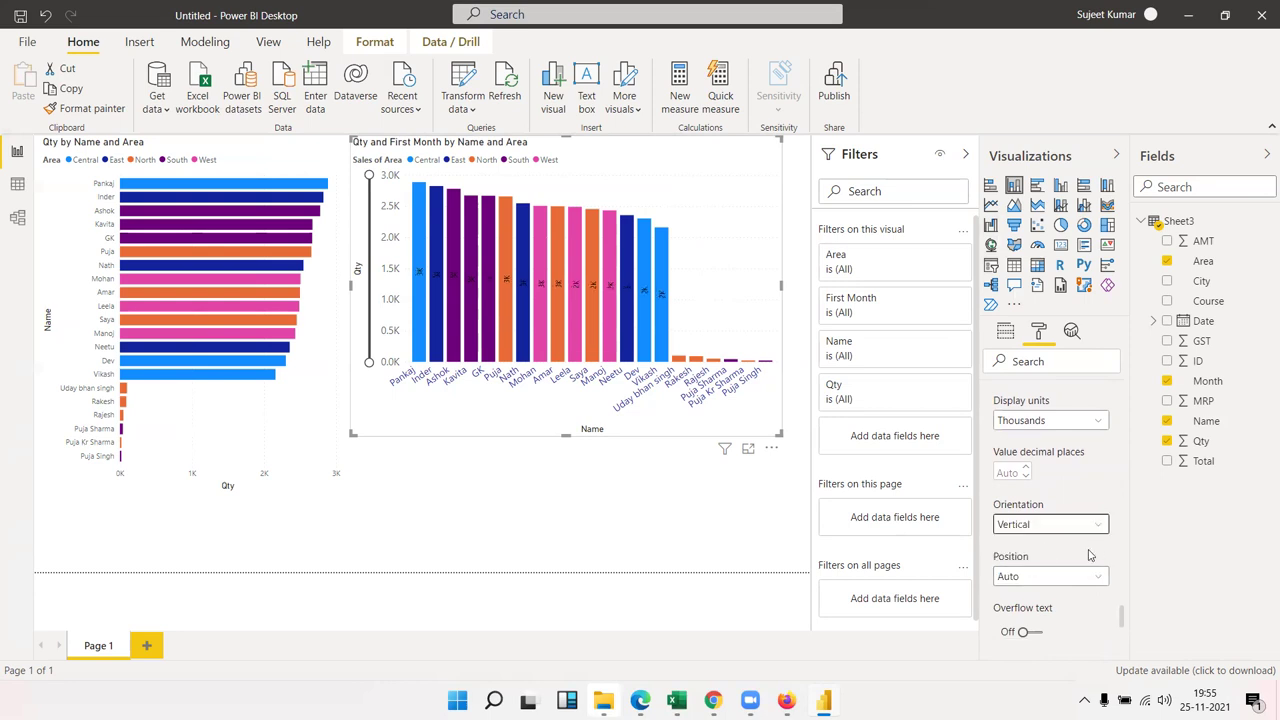
left_click(1070, 576)
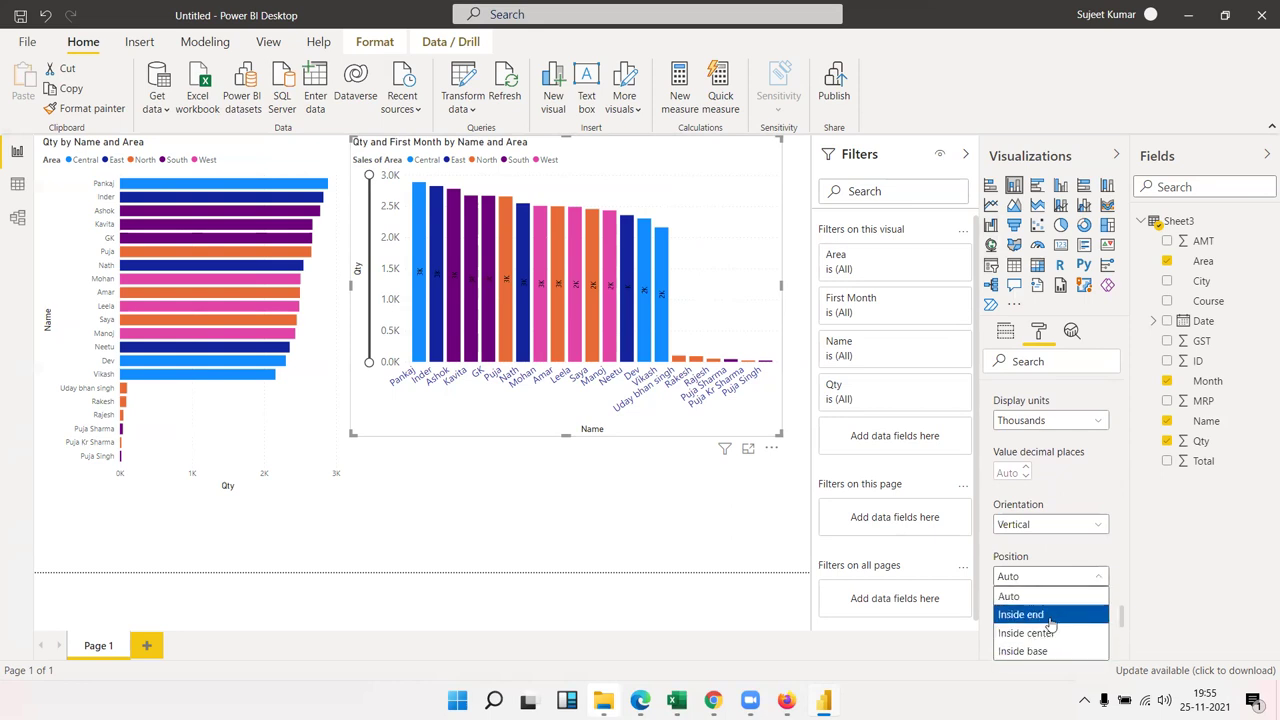
left_click(1050, 616)
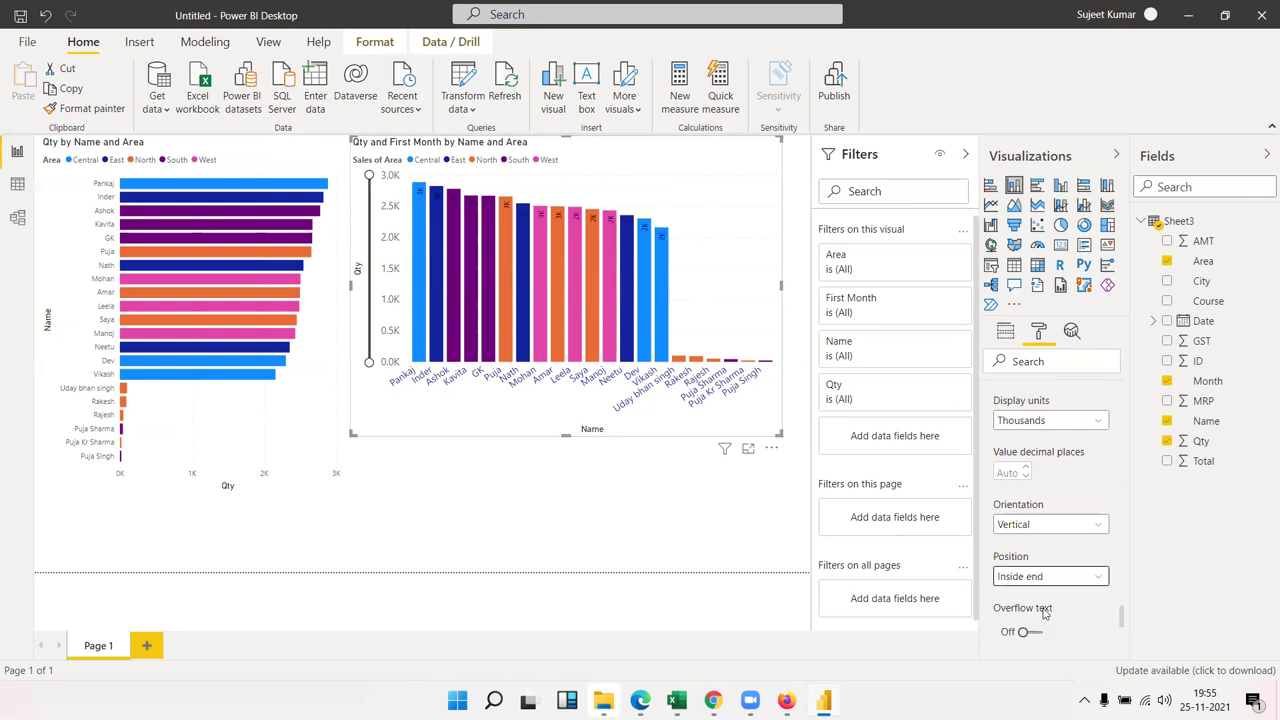
left_click(1038, 586)
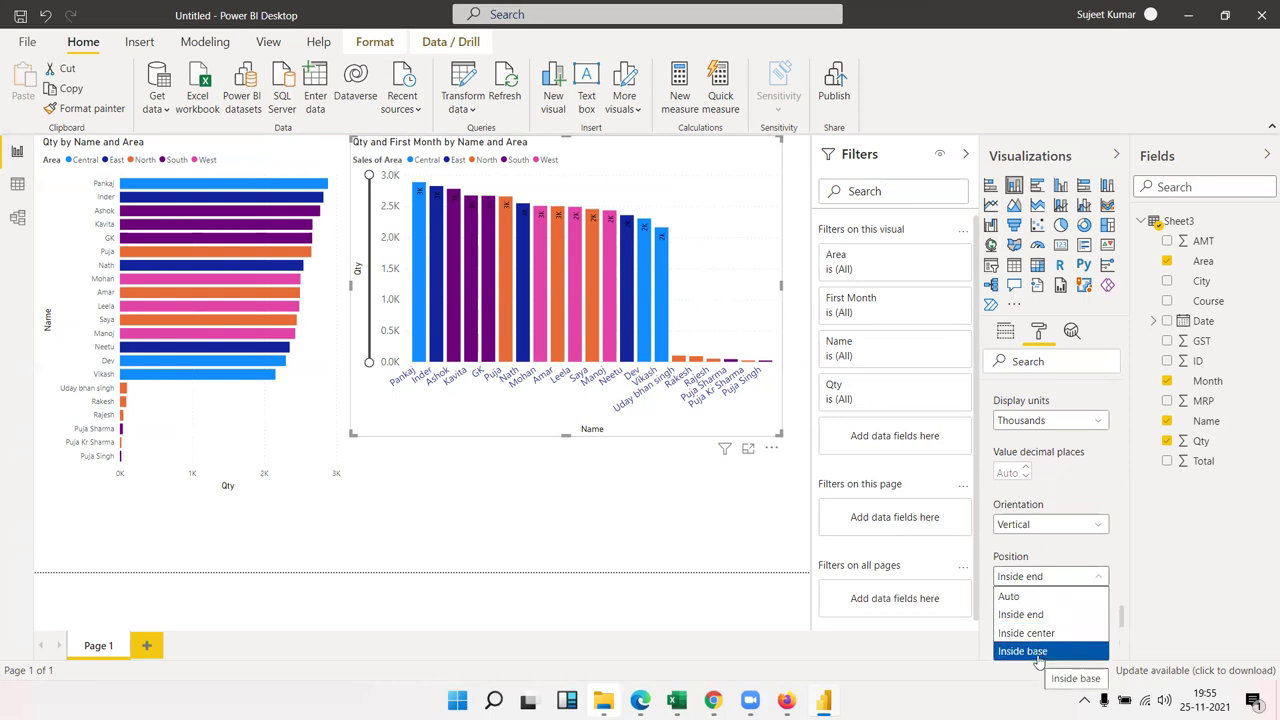
left_click(1089, 548)
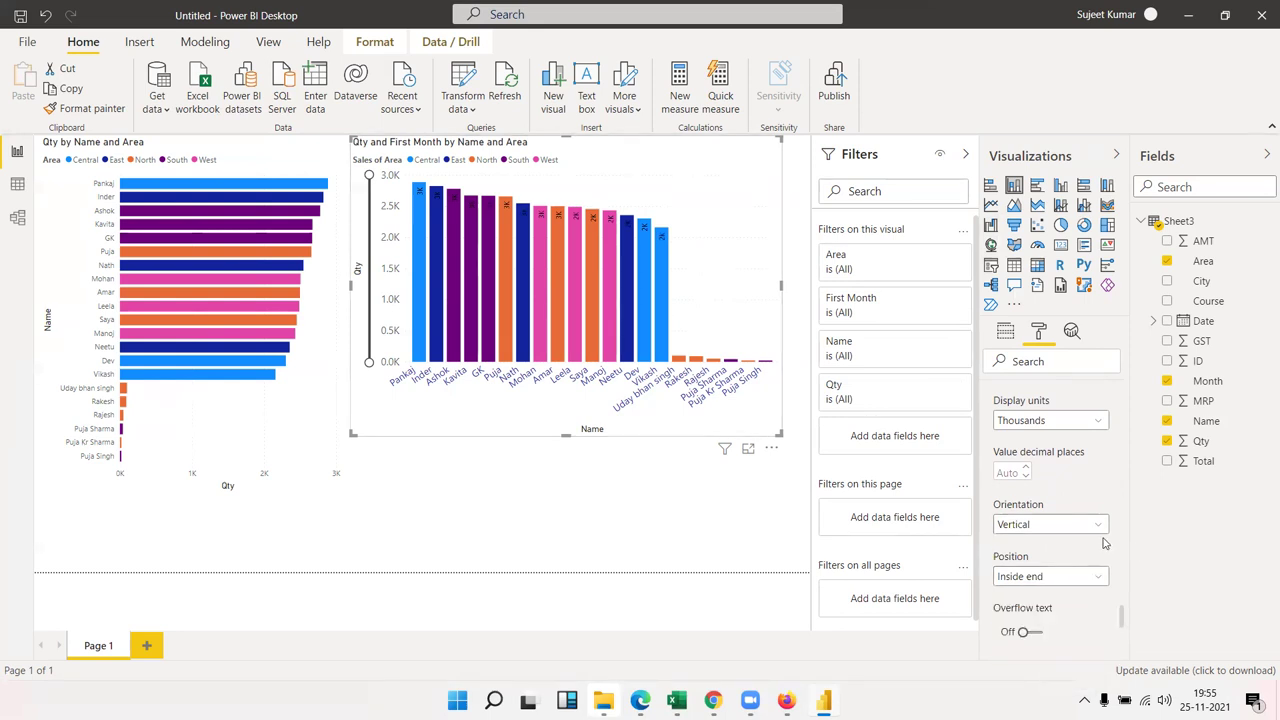
scroll(1103, 545, "down", 5)
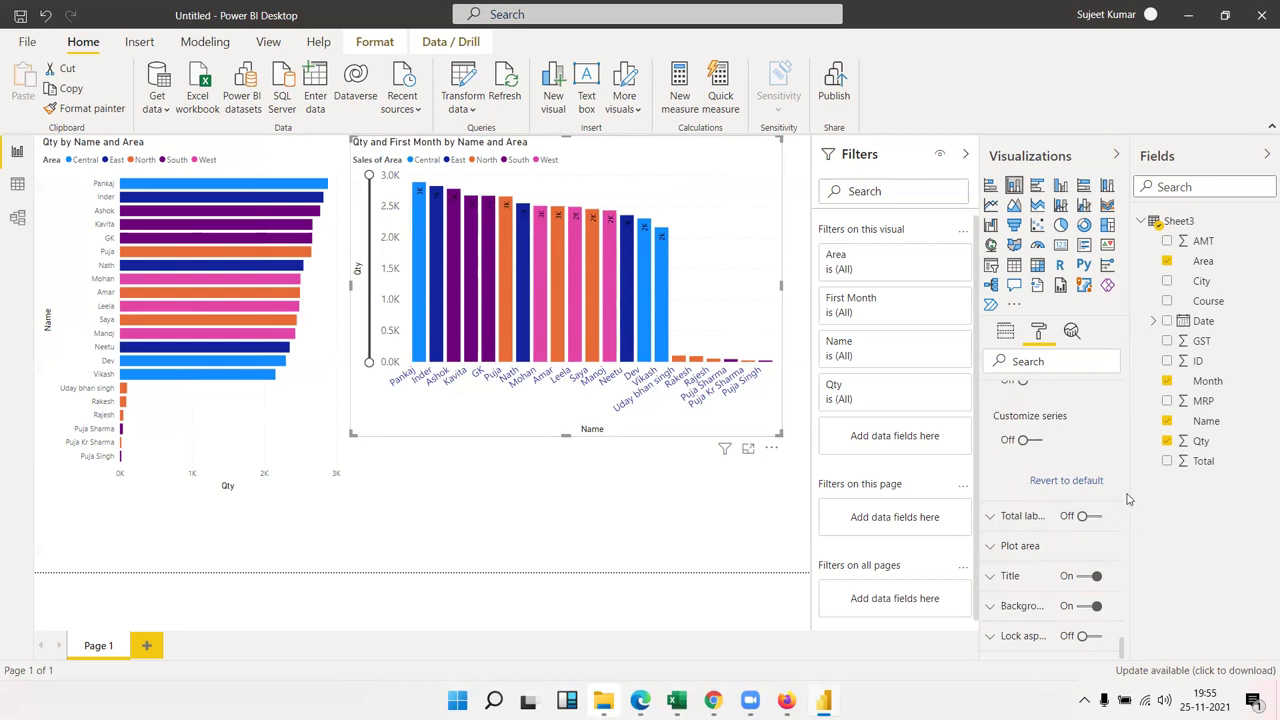
Try Customize series and Overflow text for data labels, leaving both off
left_click(1031, 441)
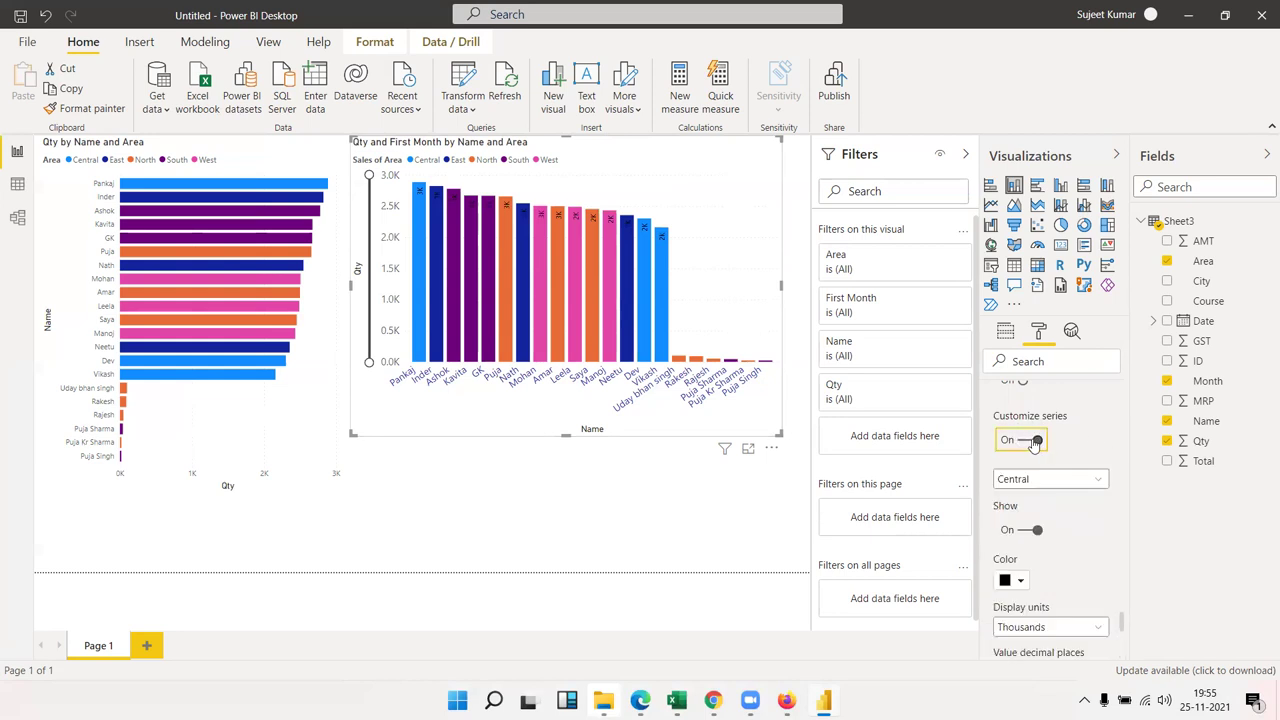
left_click(1035, 441)
scroll(1108, 447, "down", 2)
scroll(1108, 447, "down", 2)
scroll(1107, 447, "down", 1)
scroll(1107, 447, "up", 3)
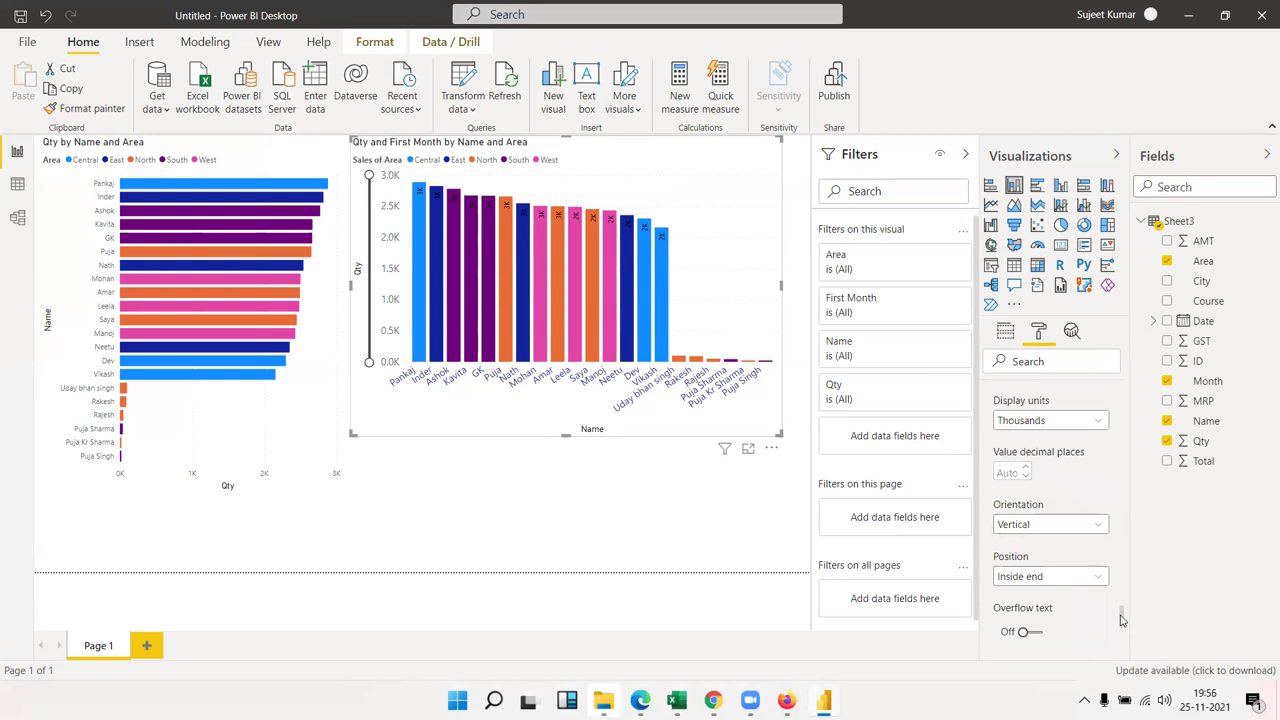
left_click_drag(1121, 620, 1121, 624)
scroll(1121, 624, "down", 1)
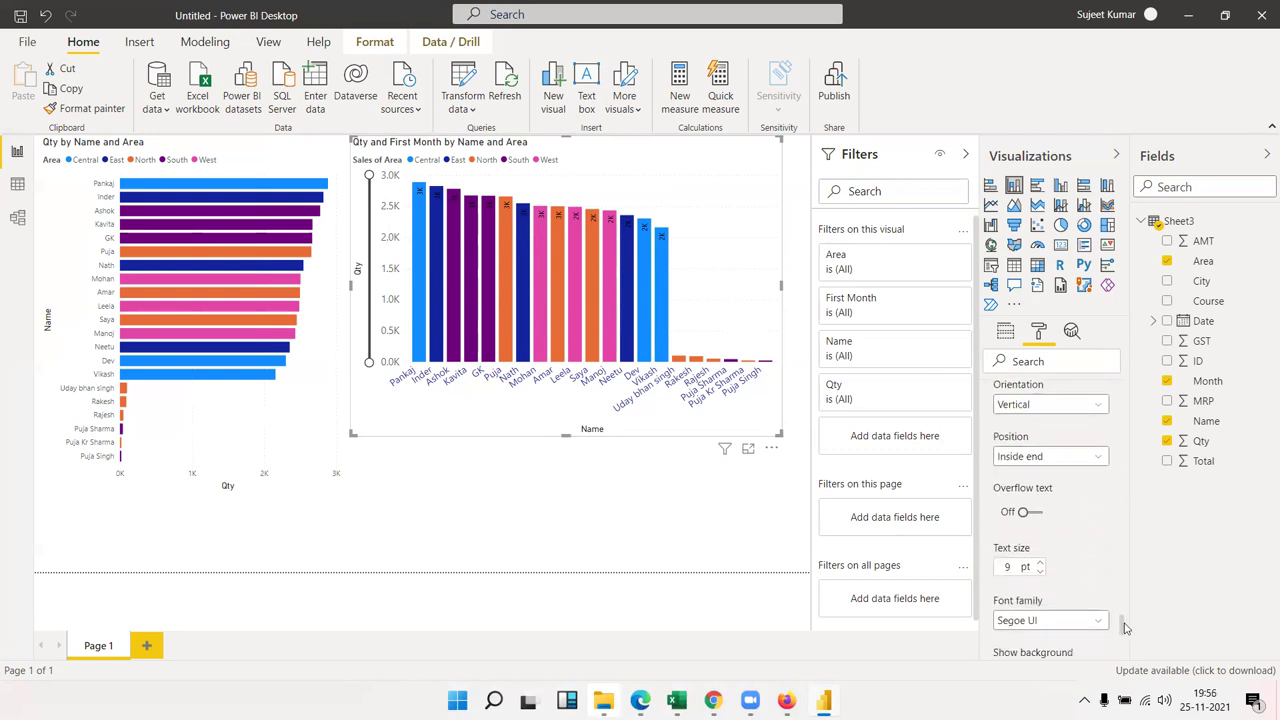
left_click(1037, 518)
left_click(1037, 516)
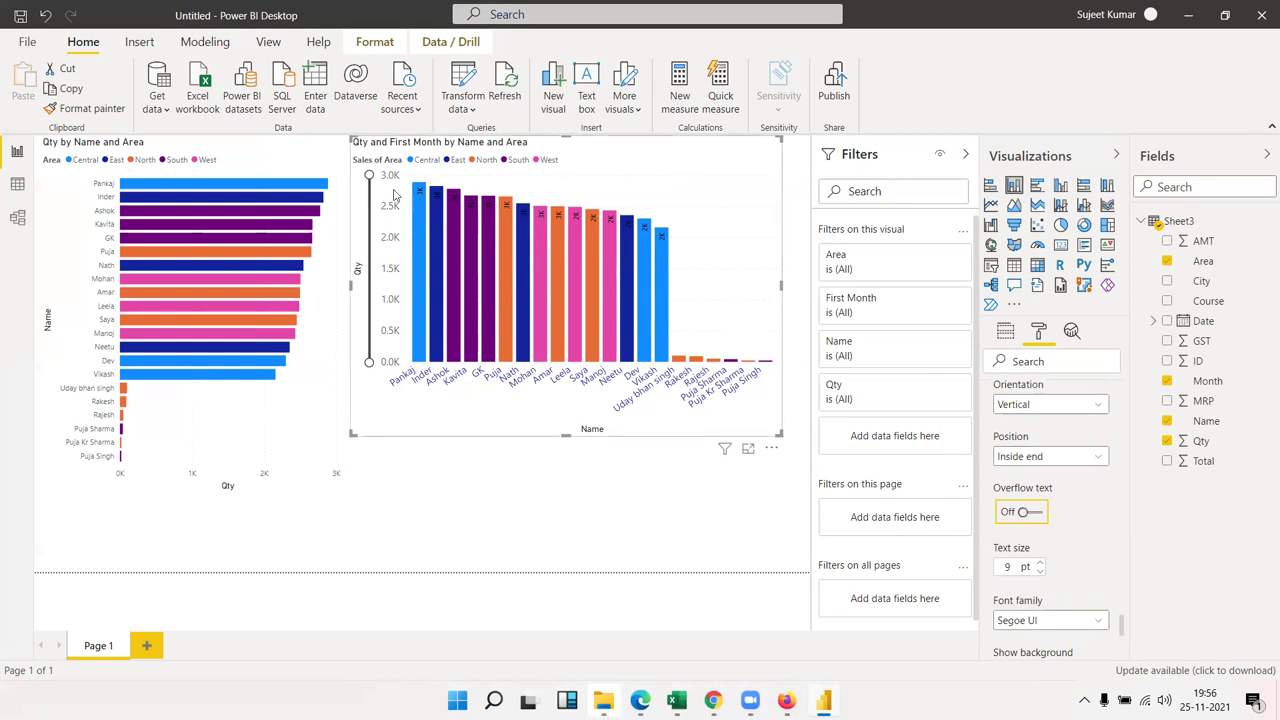
Raise the data label text size from 9 to 18 pt
left_click(1041, 567)
left_click(1041, 567)
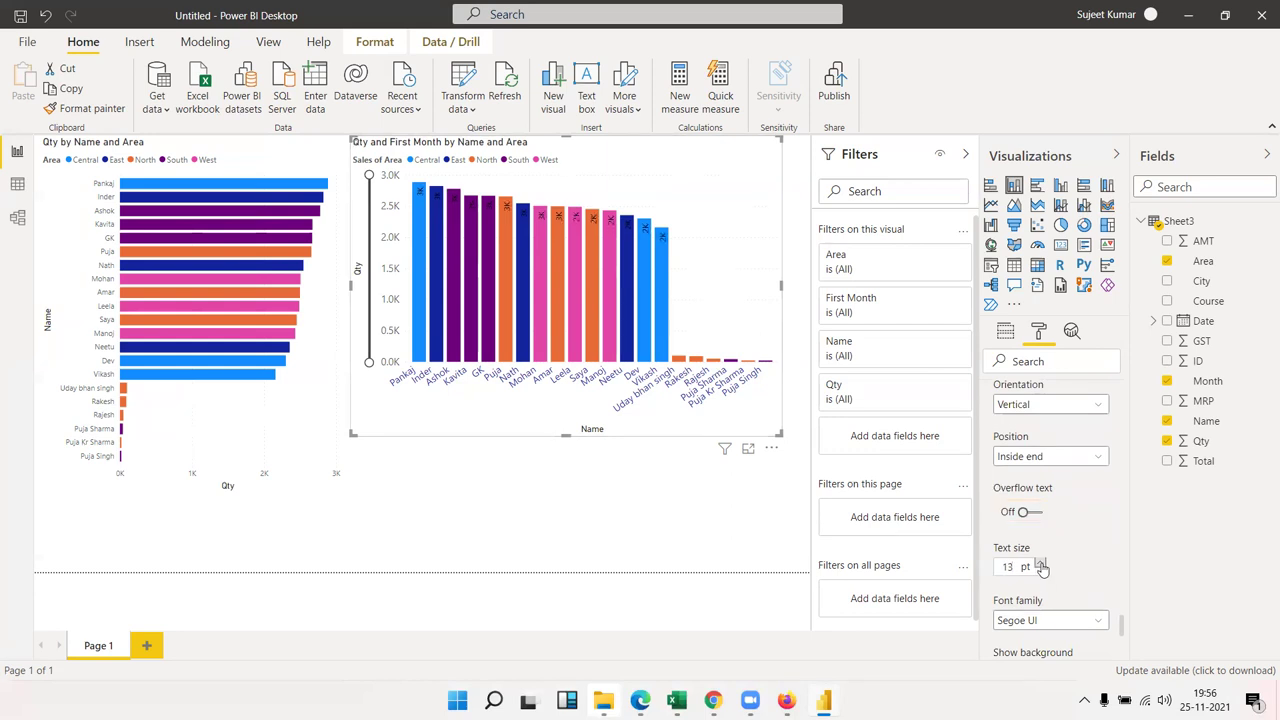
left_click(1041, 567)
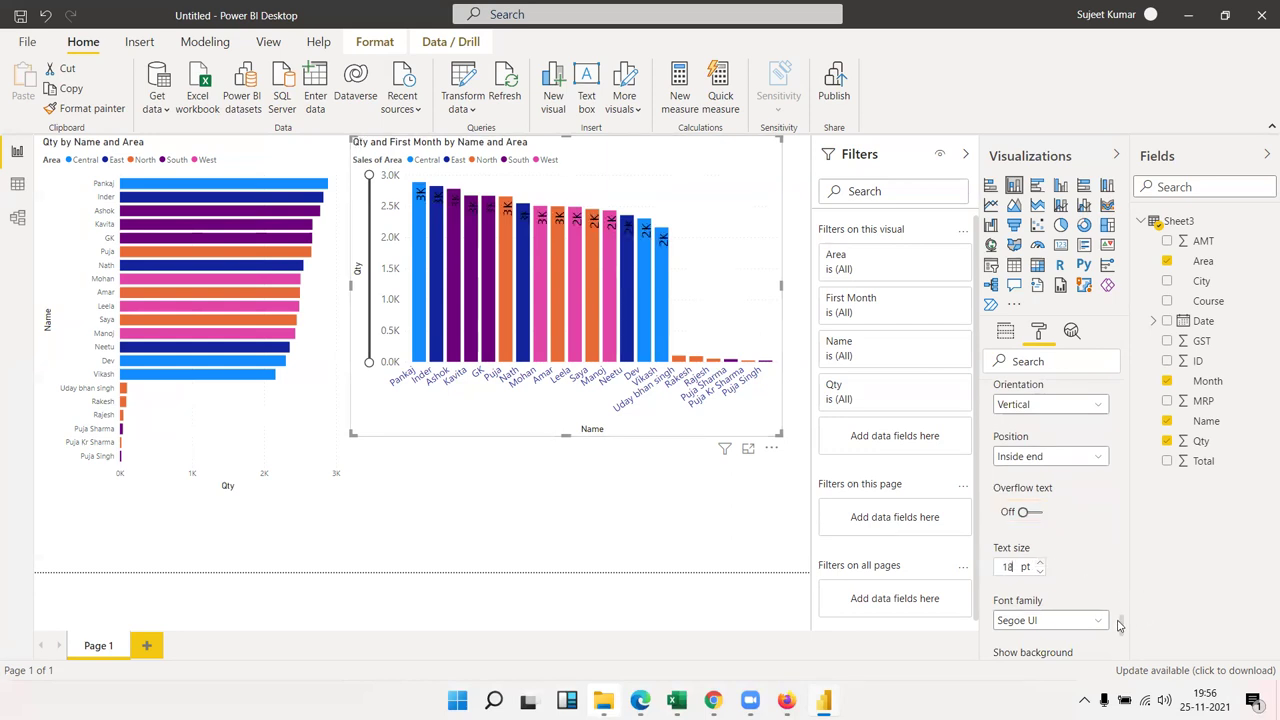
left_click_drag(1122, 630, 1128, 649)
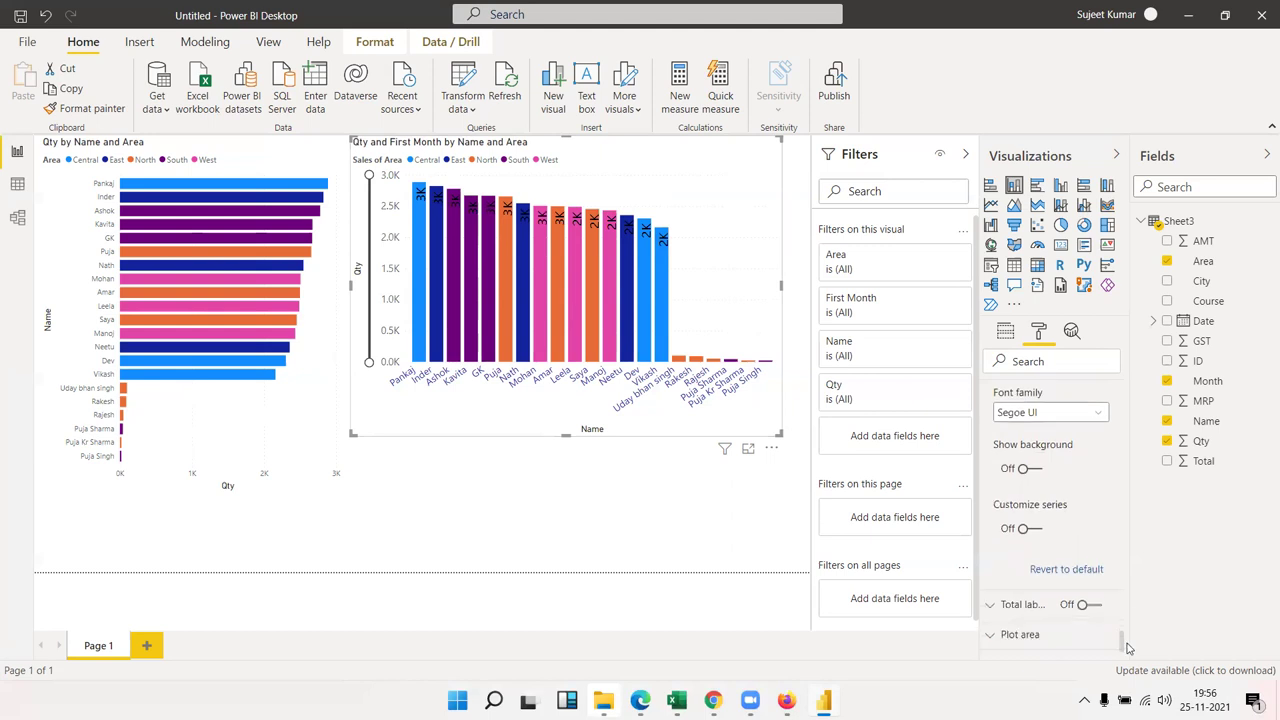
Try a data label background, then turn on Customize series for the labels
left_click(1030, 459)
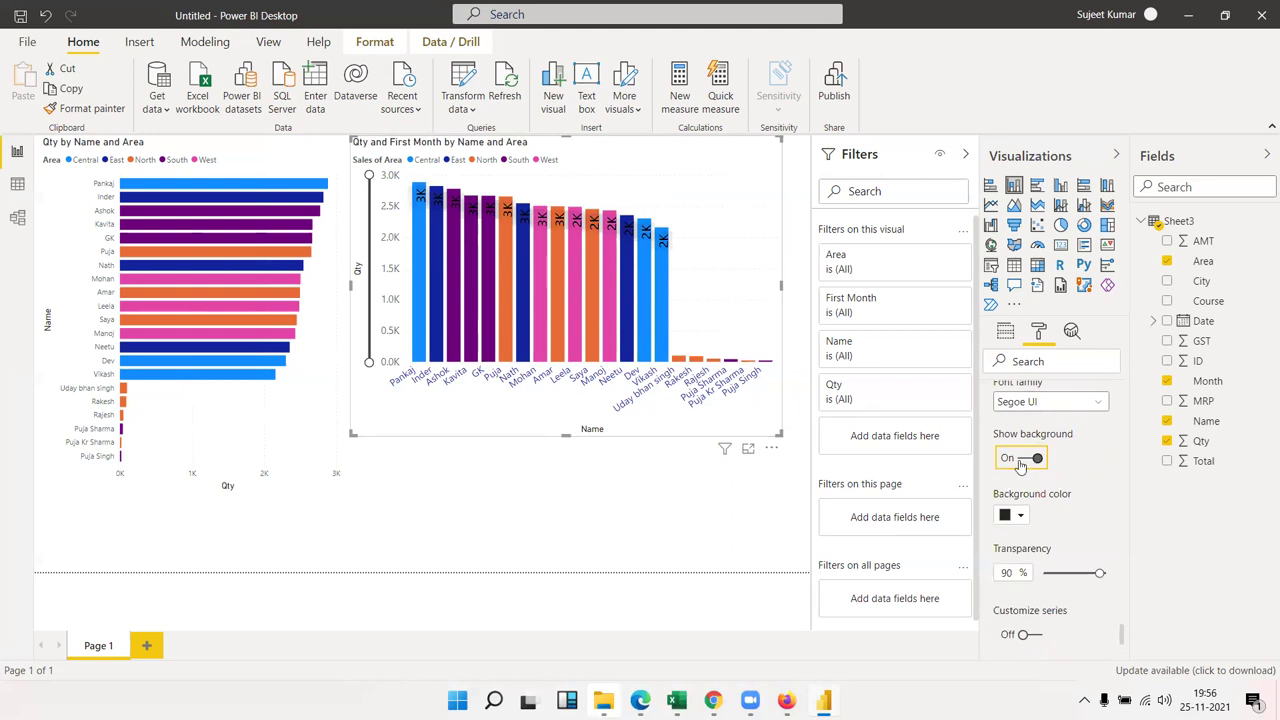
left_click(1020, 462)
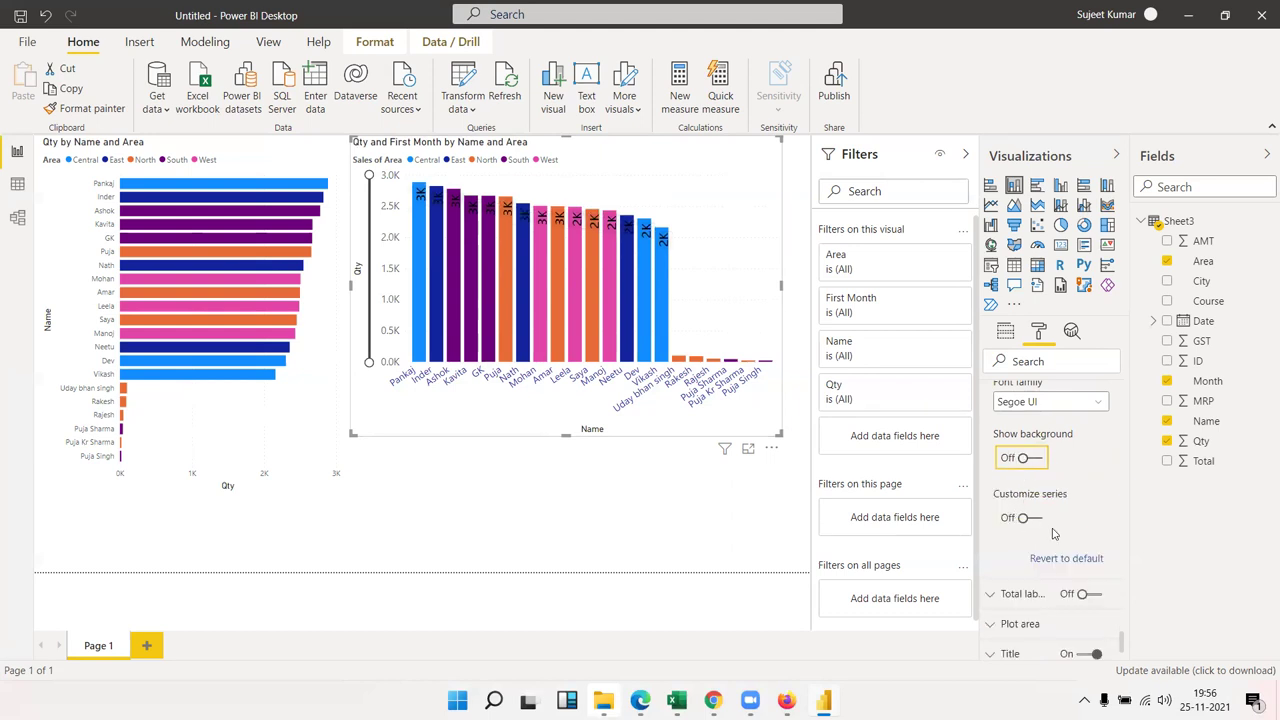
left_click(1030, 518)
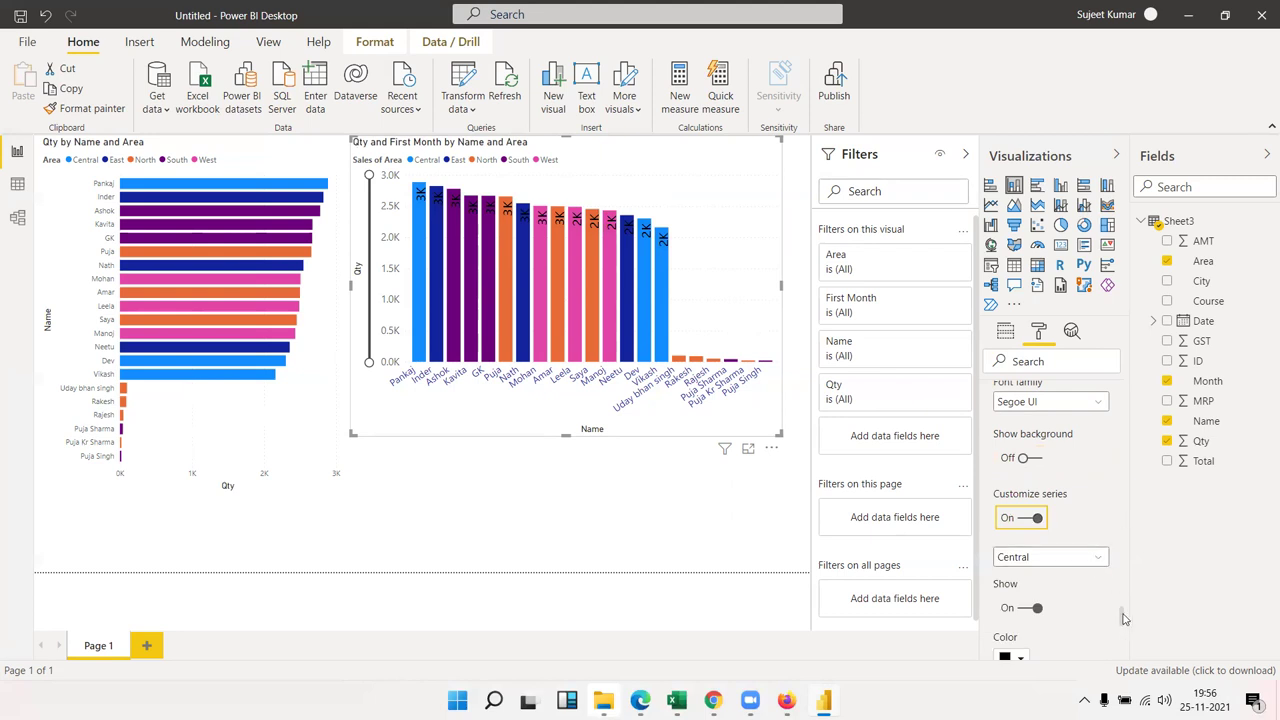
scroll(1120, 618, "down", 3)
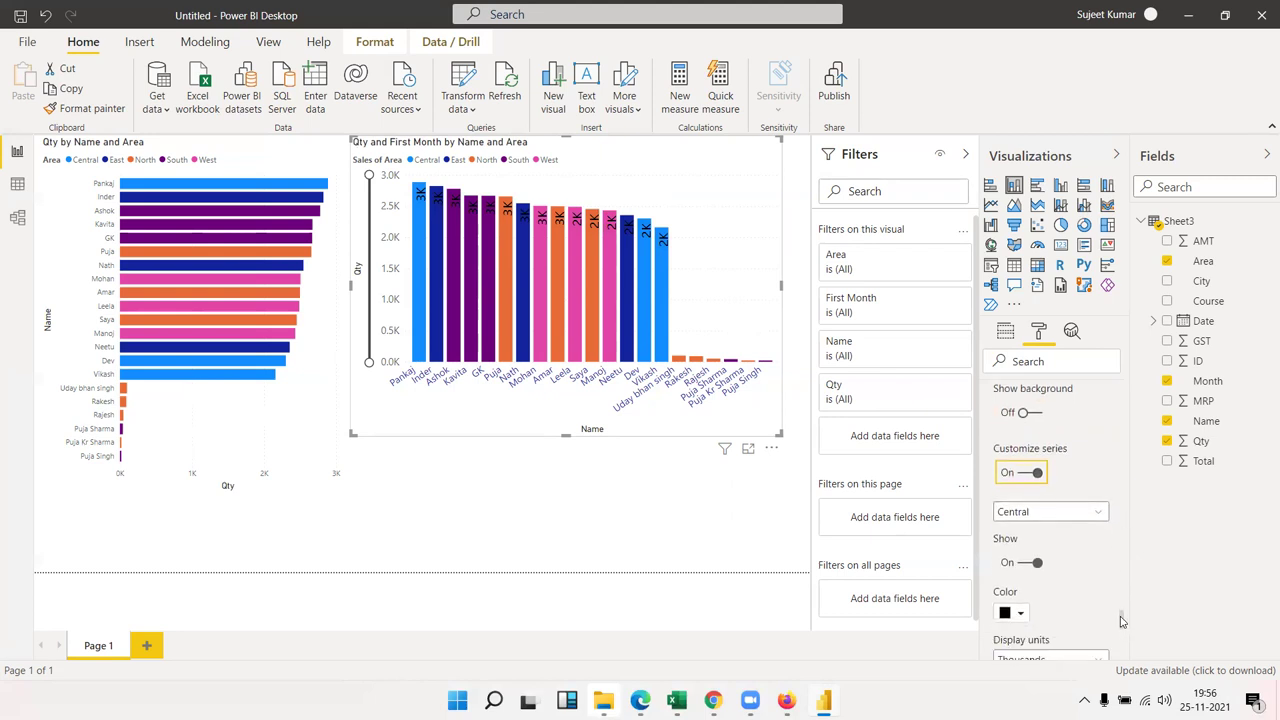
Choose the East series and set its data label colour to white
left_click(1100, 505)
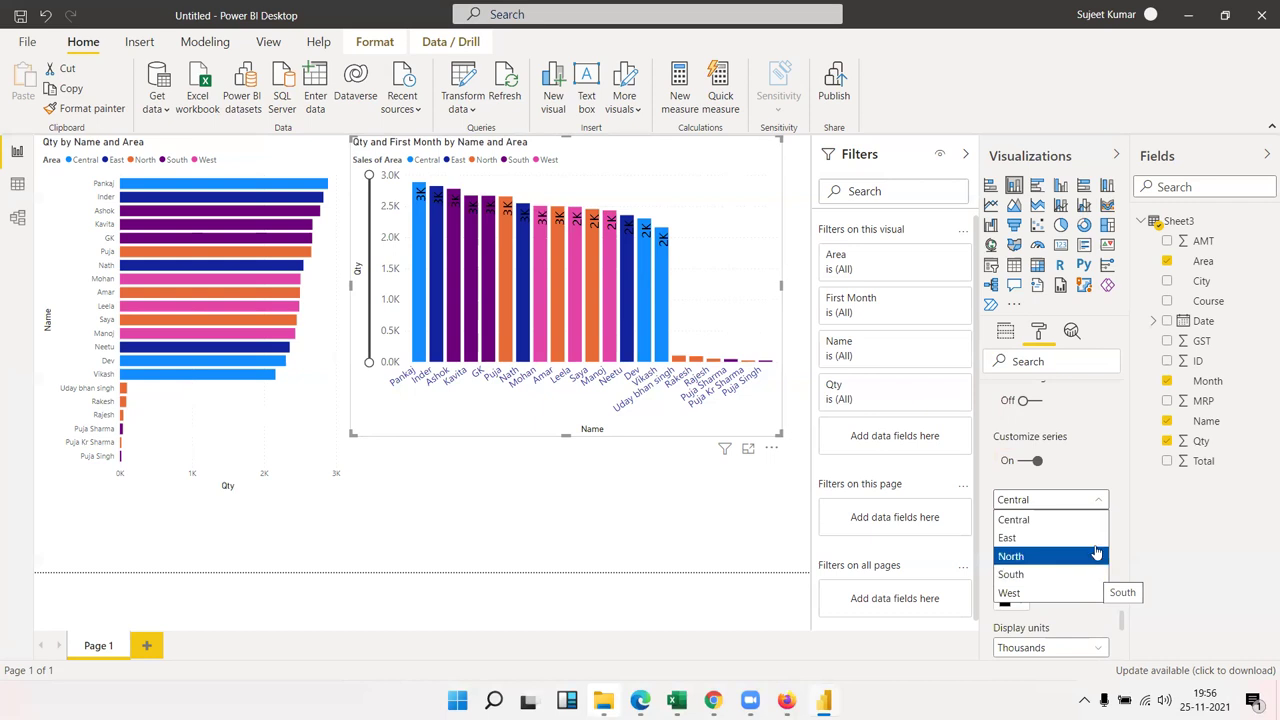
left_click(1096, 541)
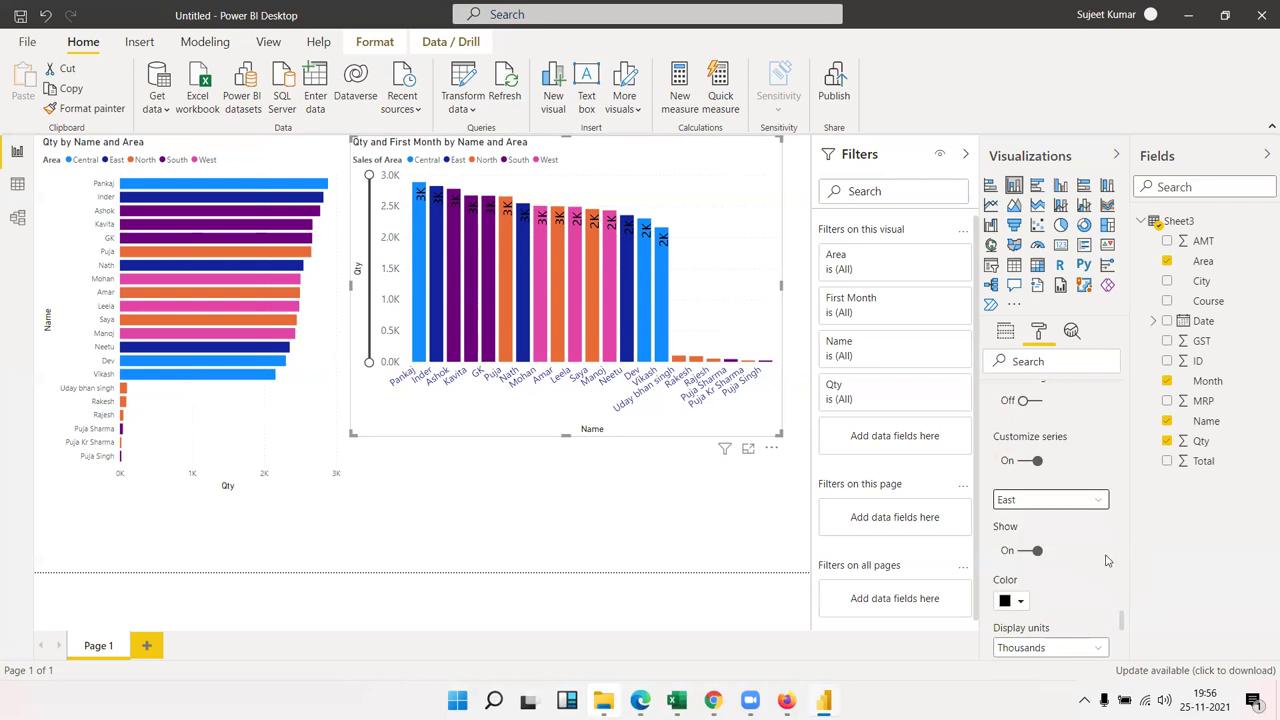
left_click(1020, 601)
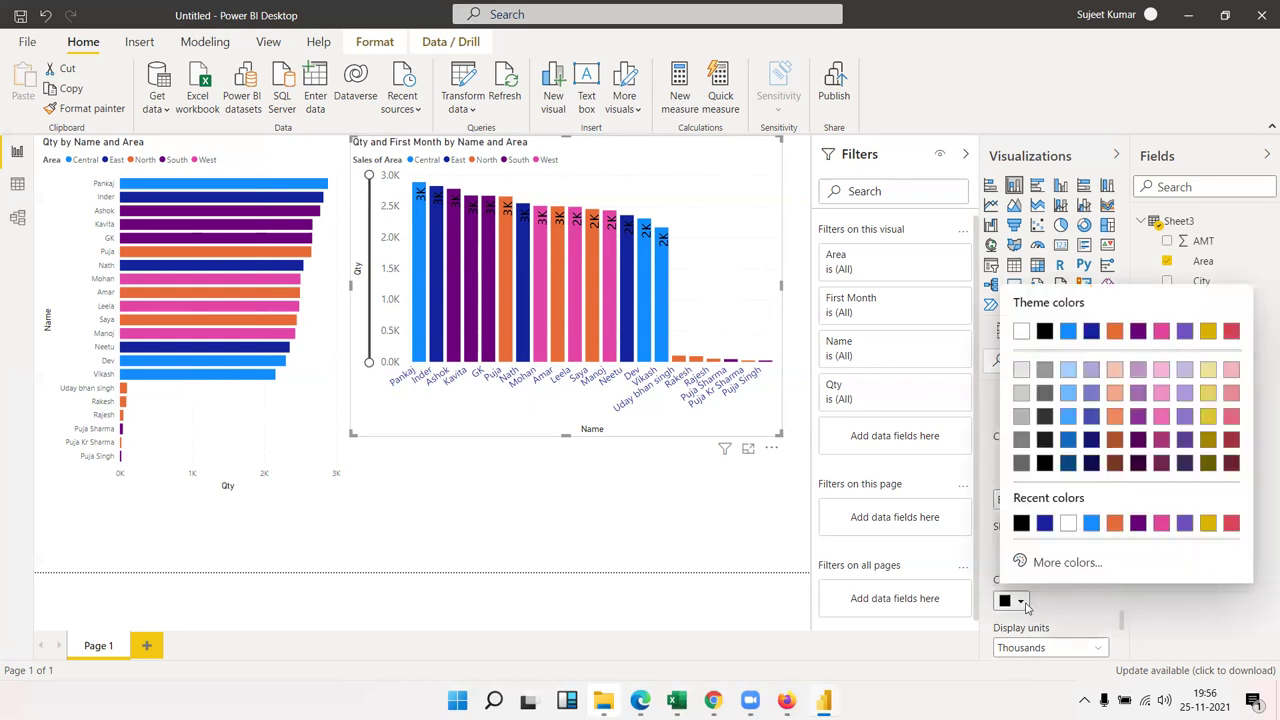
left_click(1021, 333)
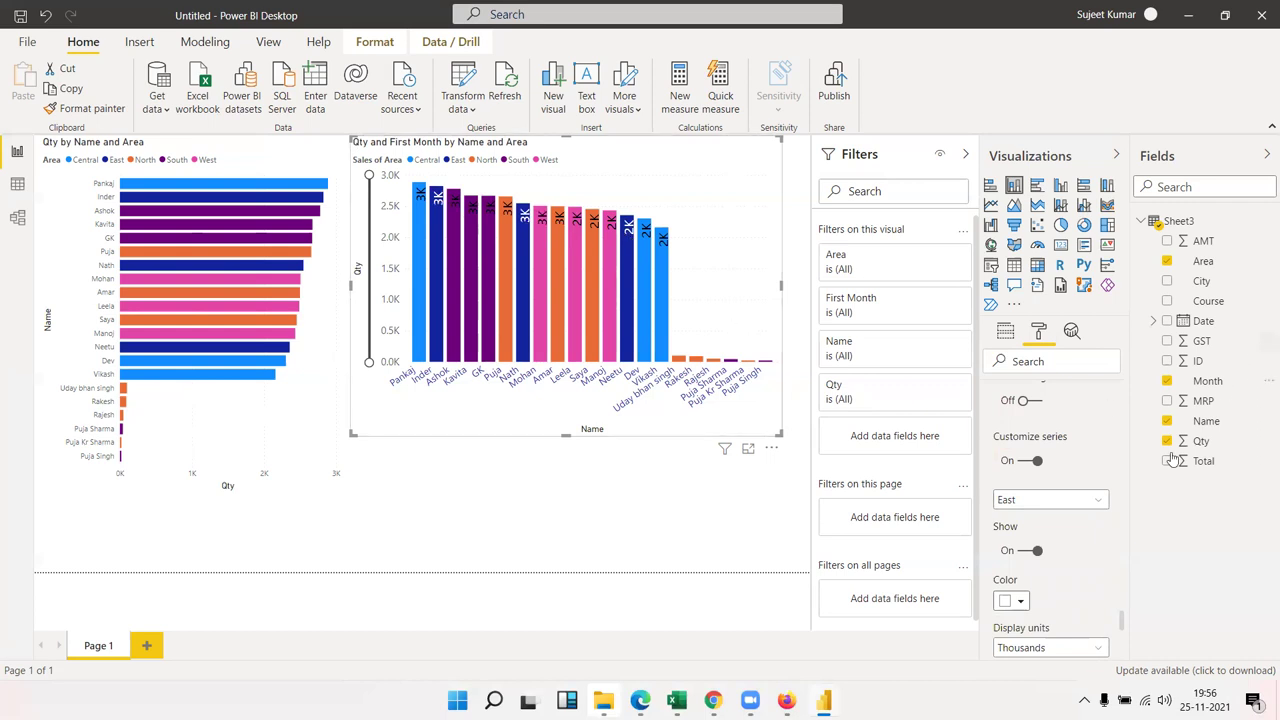
scroll(1082, 597, "down", 3)
scroll(1082, 597, "down", 1)
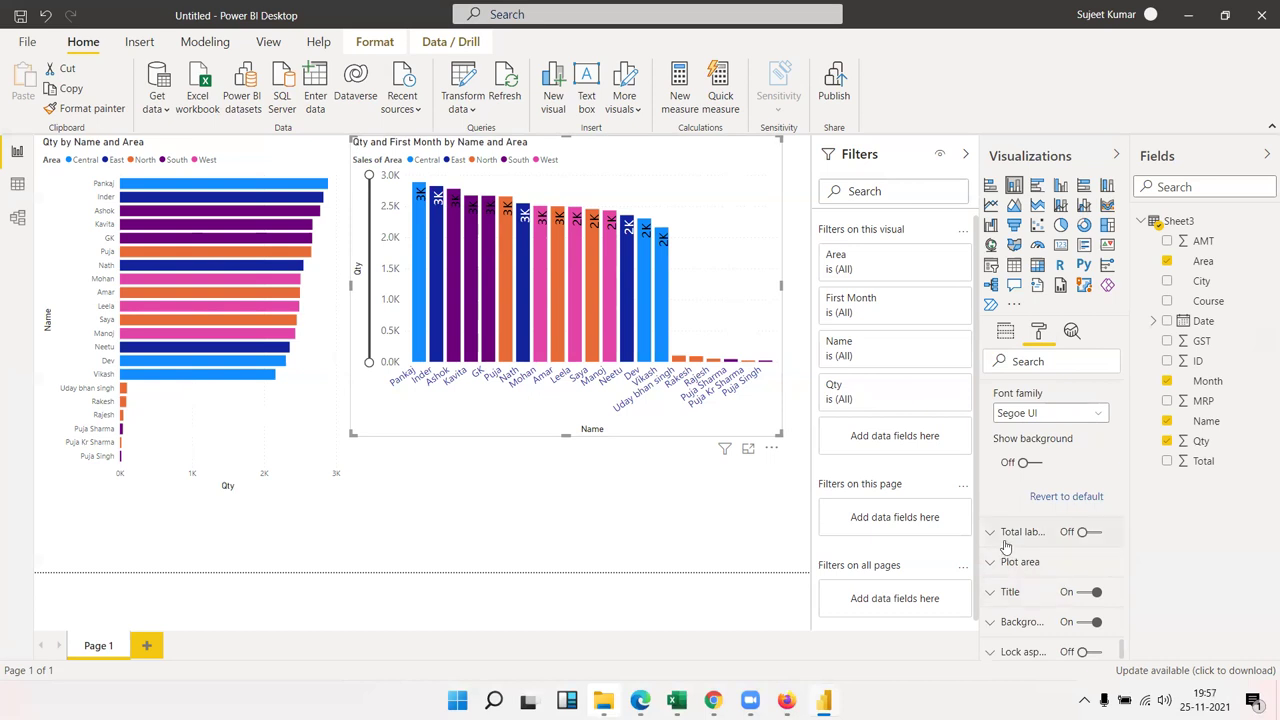
Turn on Total labels and briefly expand their settings
left_click(1094, 535)
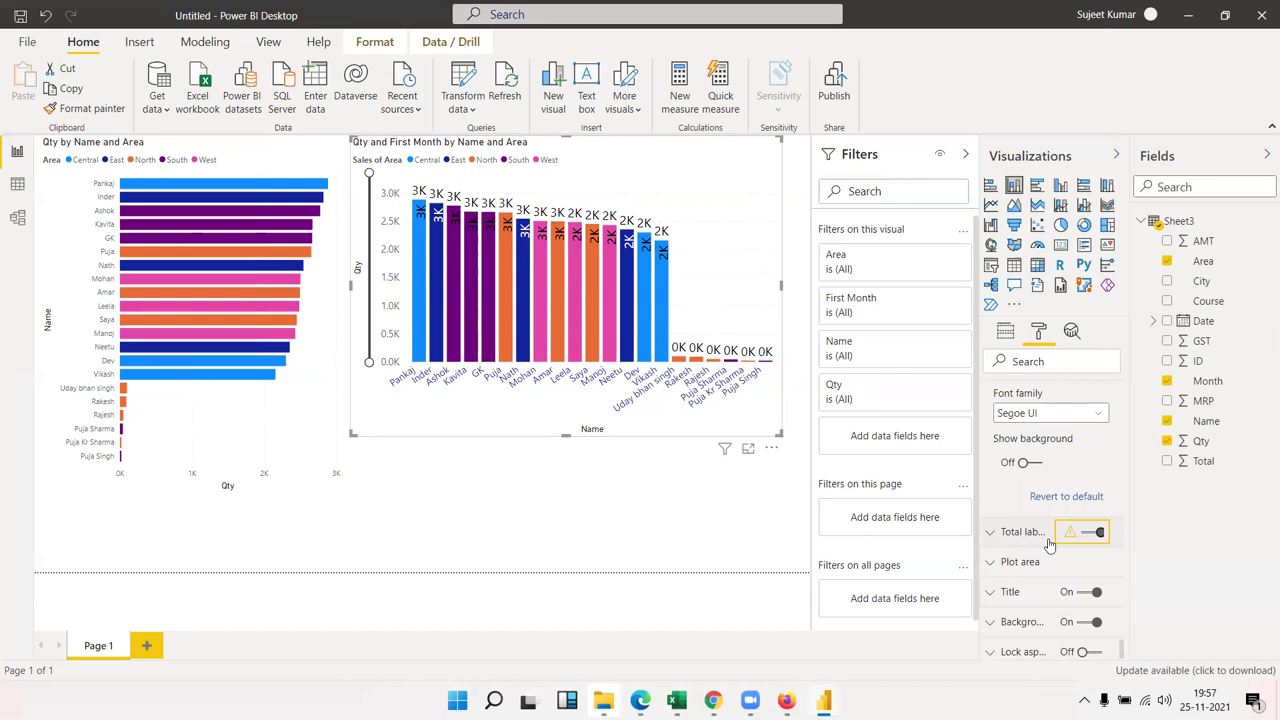
left_click(1006, 542)
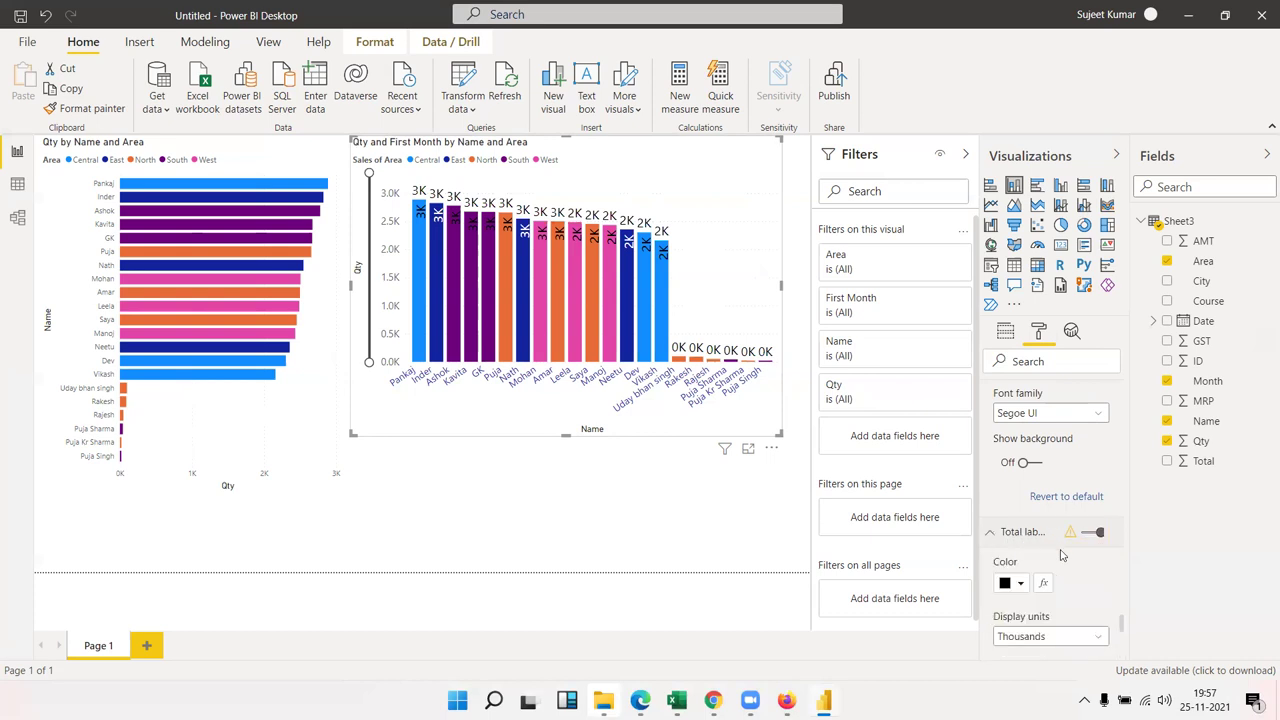
left_click(1017, 545)
left_click_drag(1122, 628, 1122, 636)
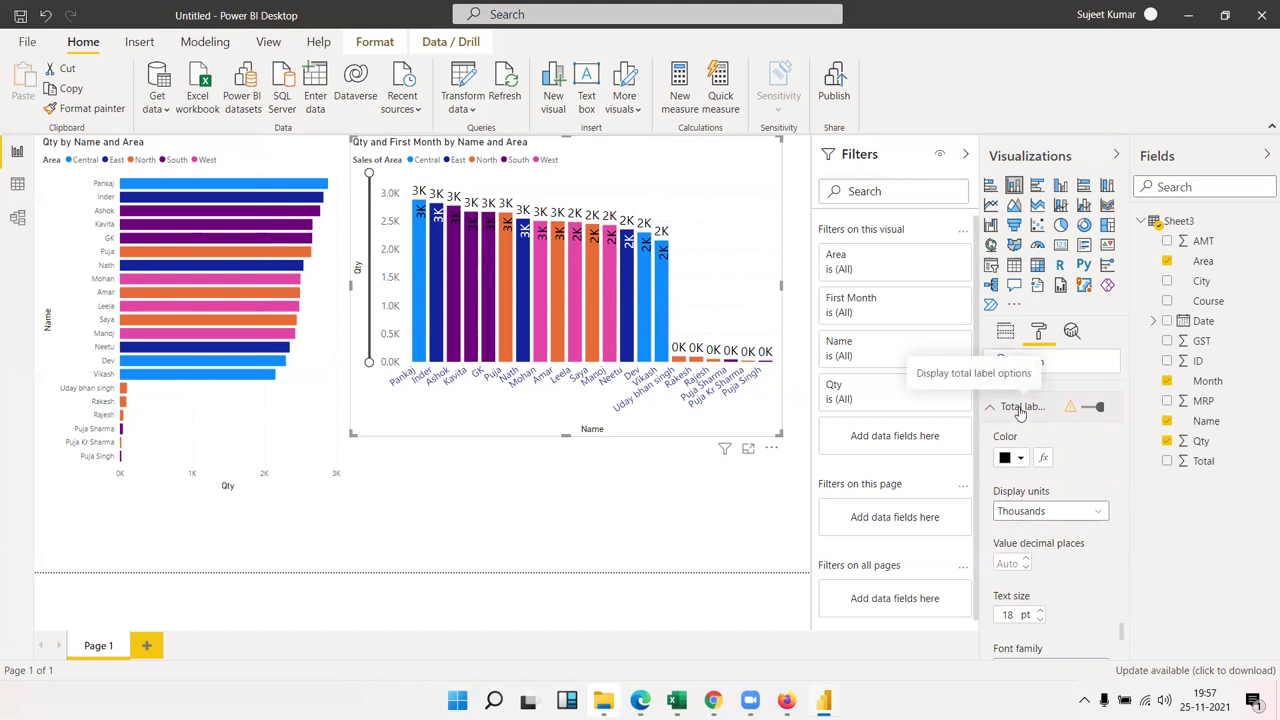
Keep the total labels' display units at Thousands, showing values like 3K and 2K
left_click(1034, 517)
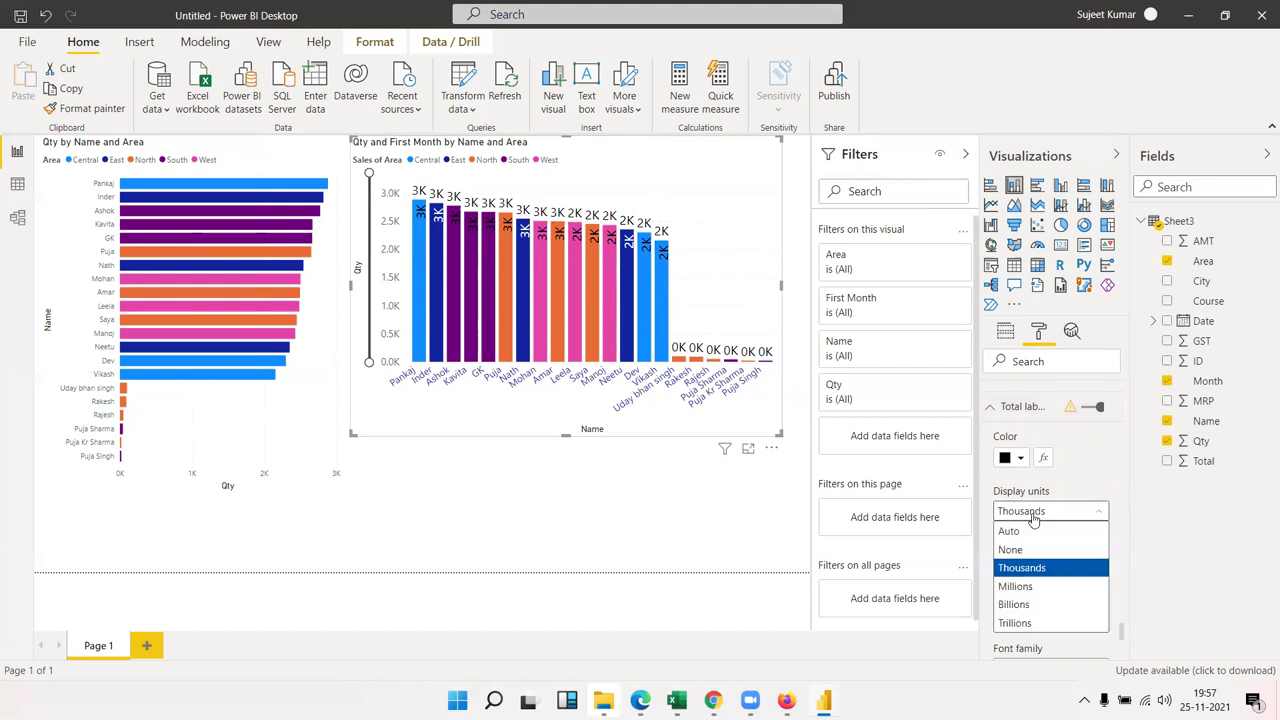
left_click(1034, 517)
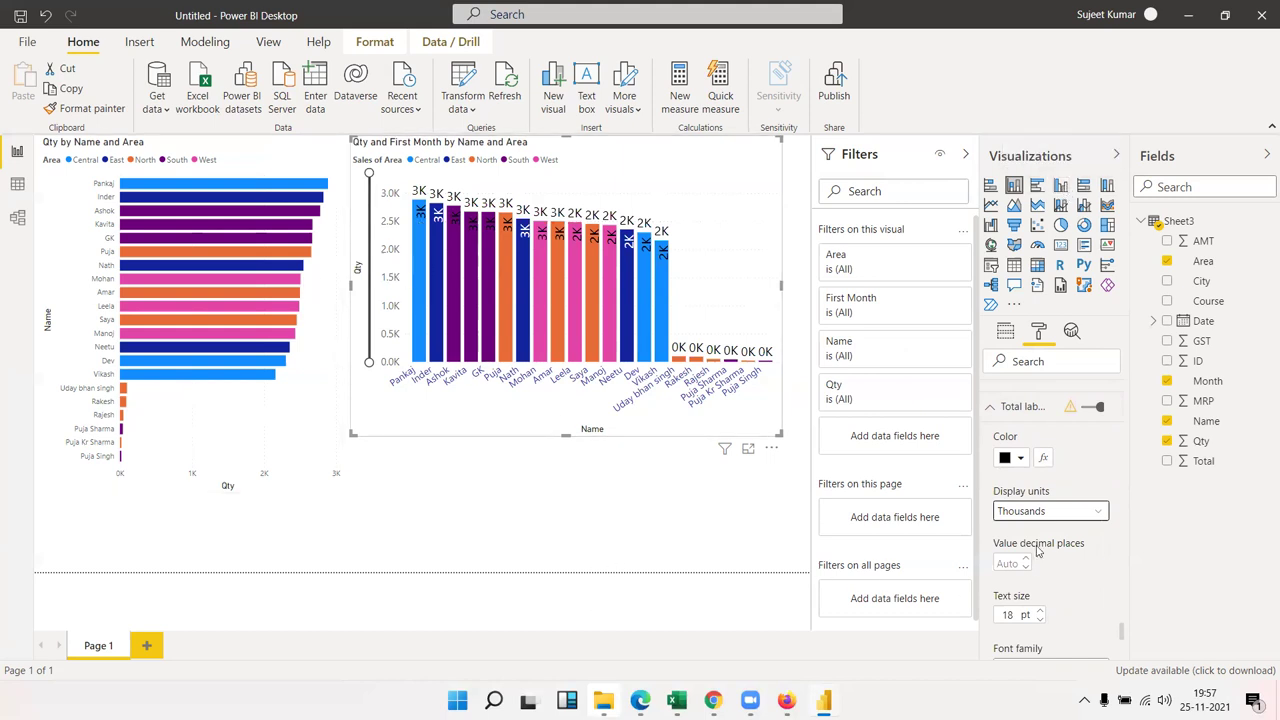
scroll(1030, 520, "down", 5)
scroll(1040, 518, "down", 4)
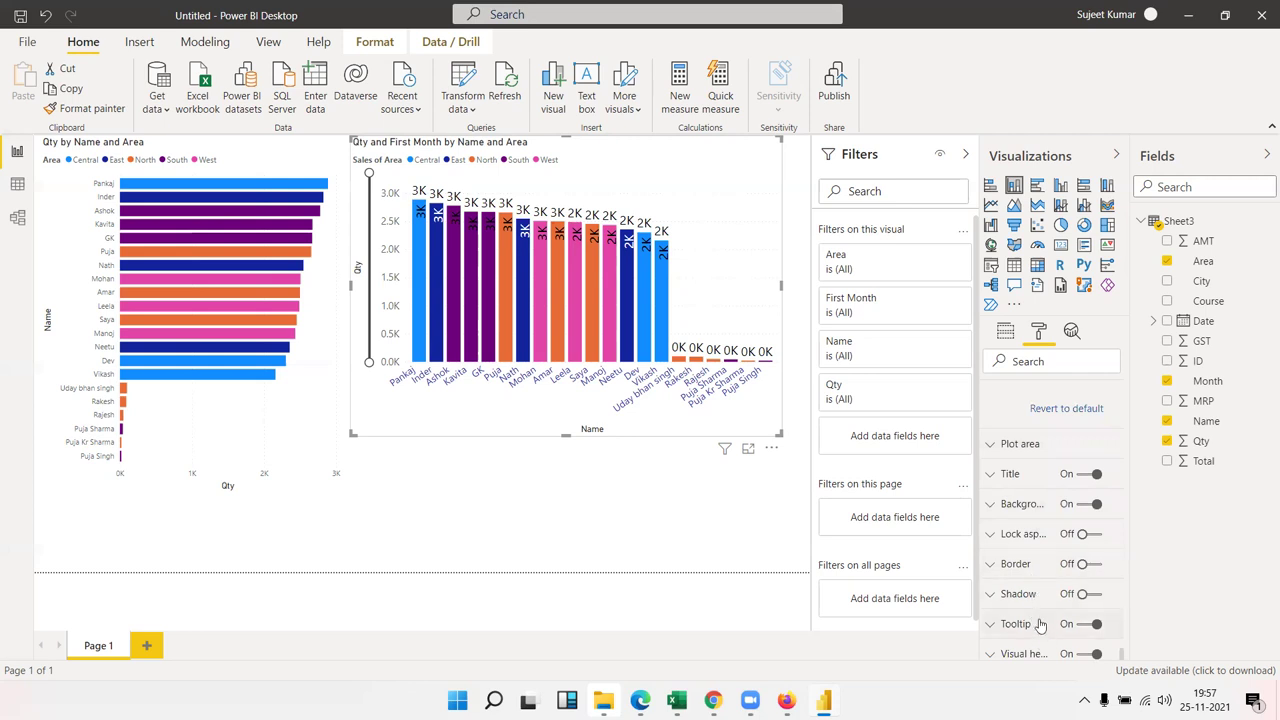
scroll(1039, 509, "down", 5)
scroll(1039, 509, "up", 2)
scroll(1039, 509, "down", 2)
scroll(1039, 509, "up", 1)
scroll(1039, 509, "up", 3)
scroll(1039, 509, "up", 2)
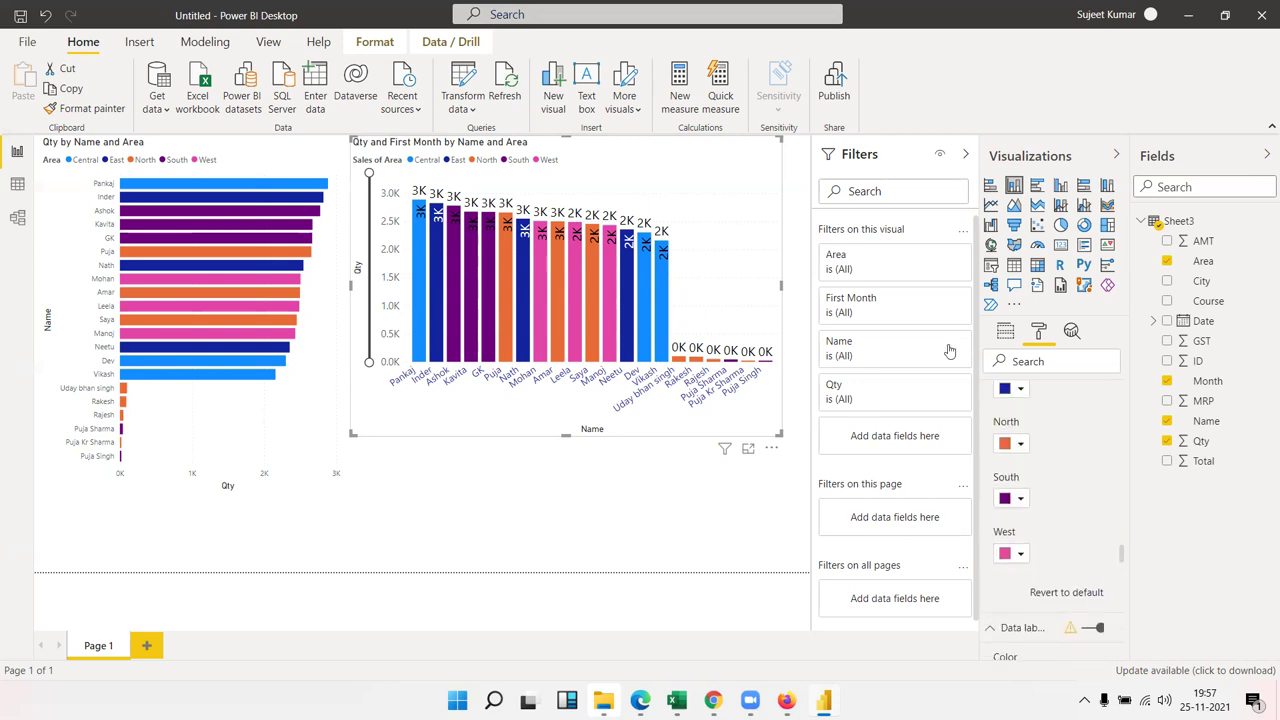